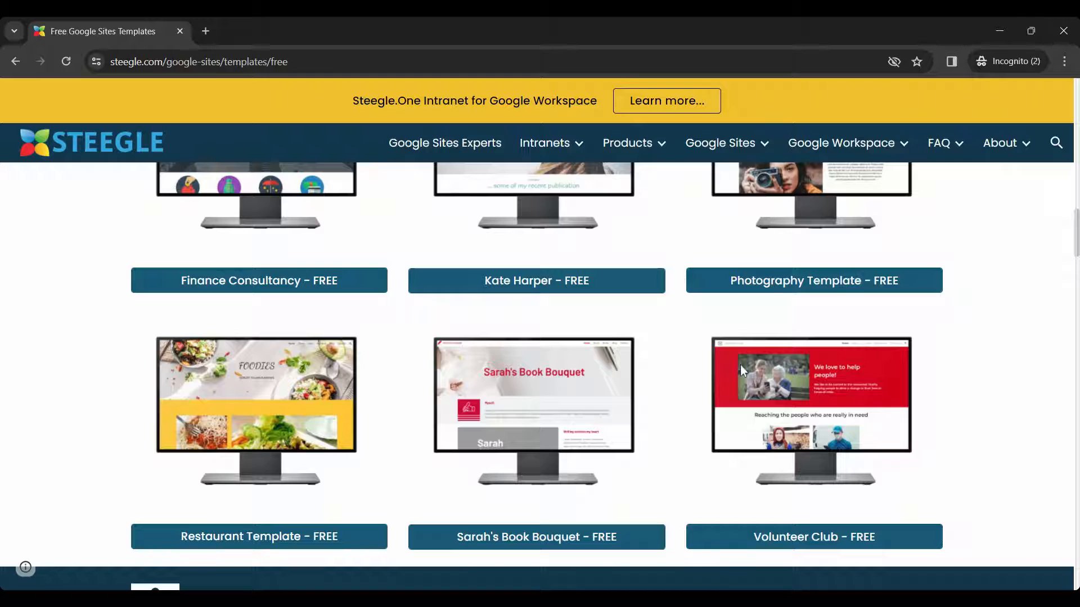
- Open the free Sarah's Book Bouquet template and request a copy of it free of charge
{"action": "left_click", "coordinate": [619, 539]}
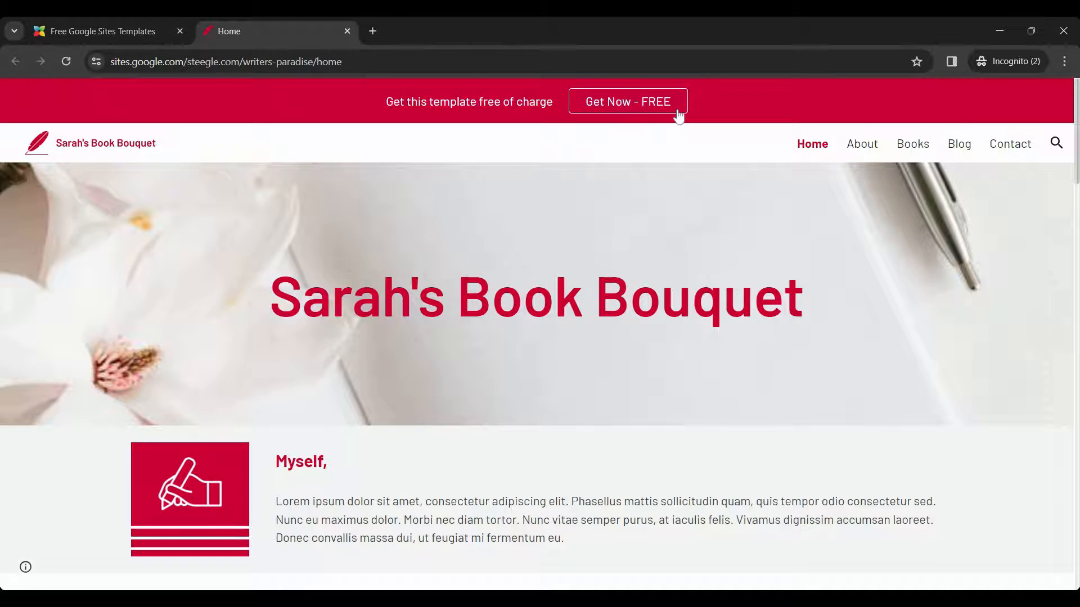
{"action": "left_click", "coordinate": [678, 114]}
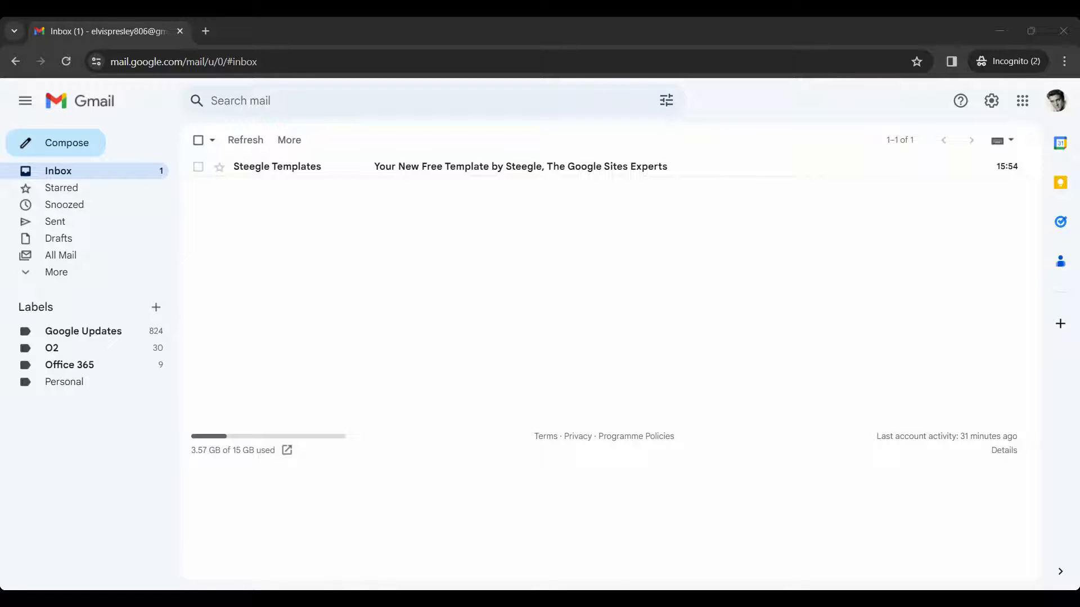
- Open the template folder linked in the Steegle Templates email and make a copy of the WT02 - Sarah's Book Bouquet site
{"action": "left_click", "coordinate": [472, 175]}
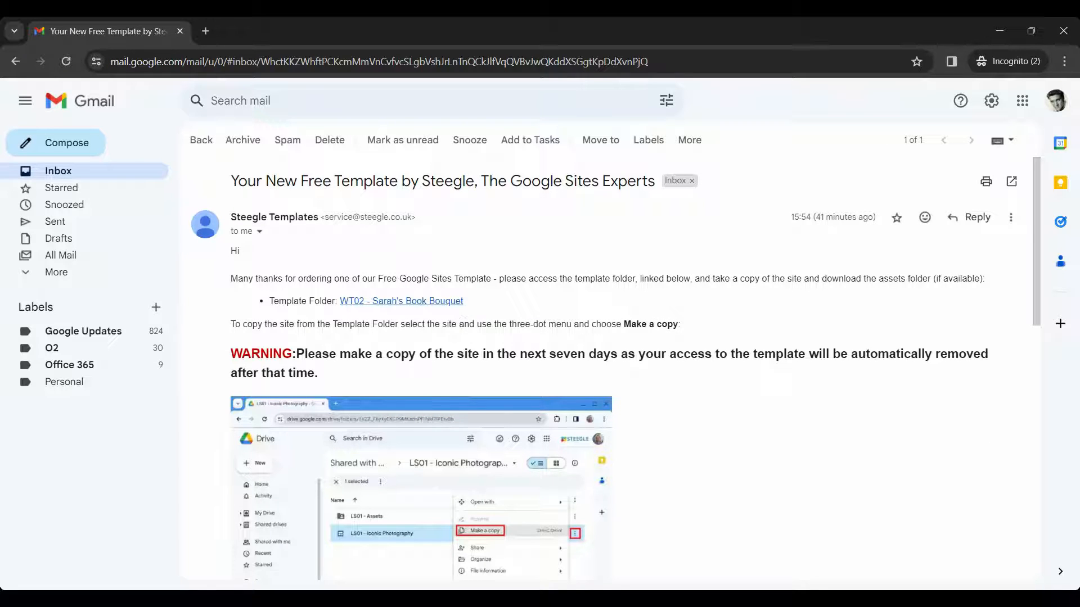
{"action": "left_click", "coordinate": [462, 304]}
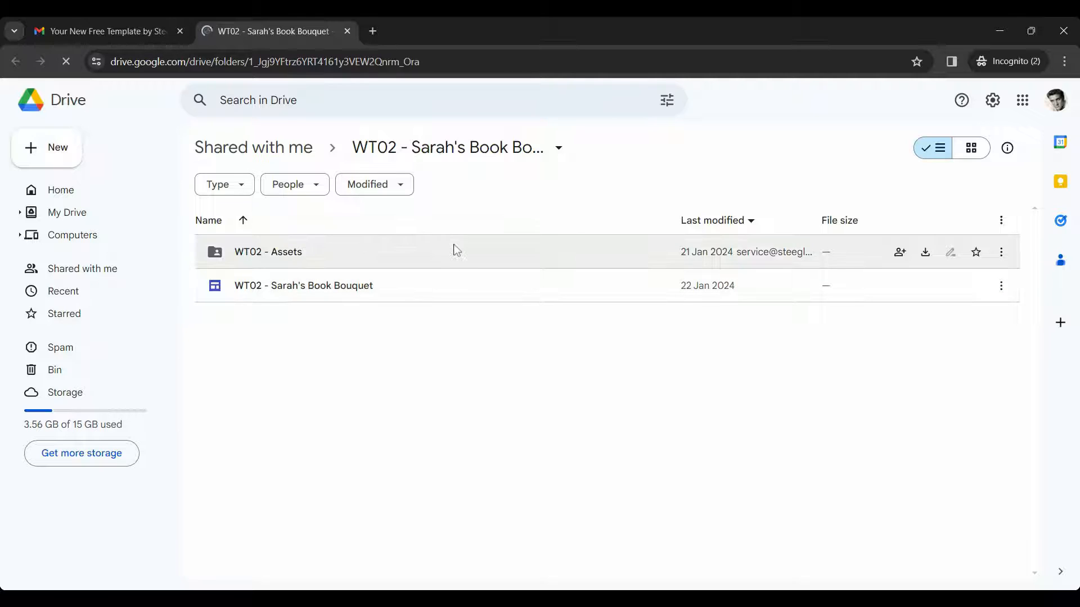
{"action": "left_click", "coordinate": [442, 290]}
{"action": "right_click", "coordinate": [442, 290]}
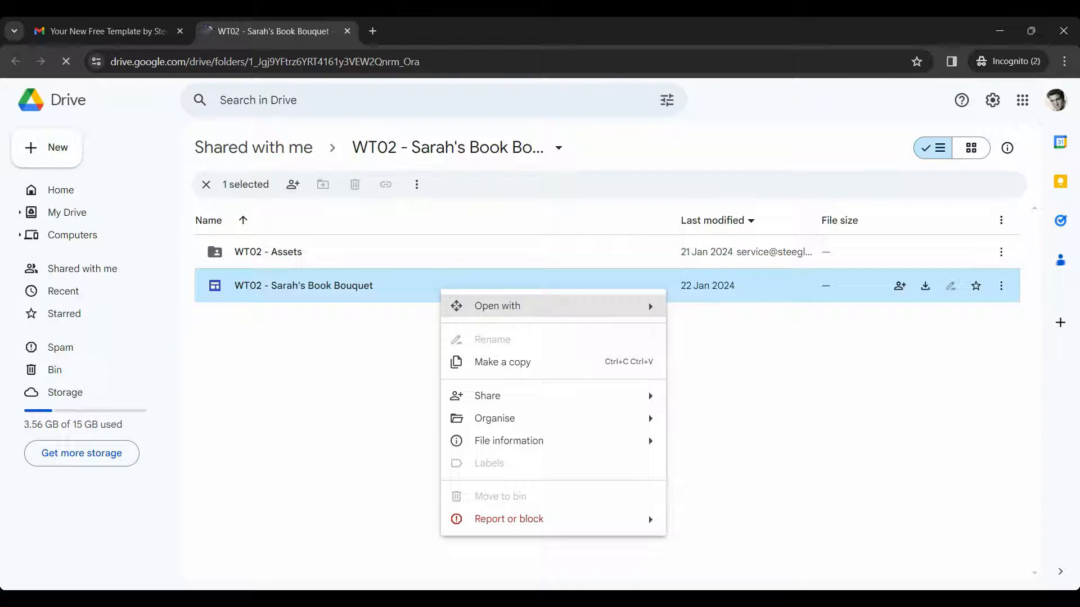
{"action": "left_click", "coordinate": [514, 363]}
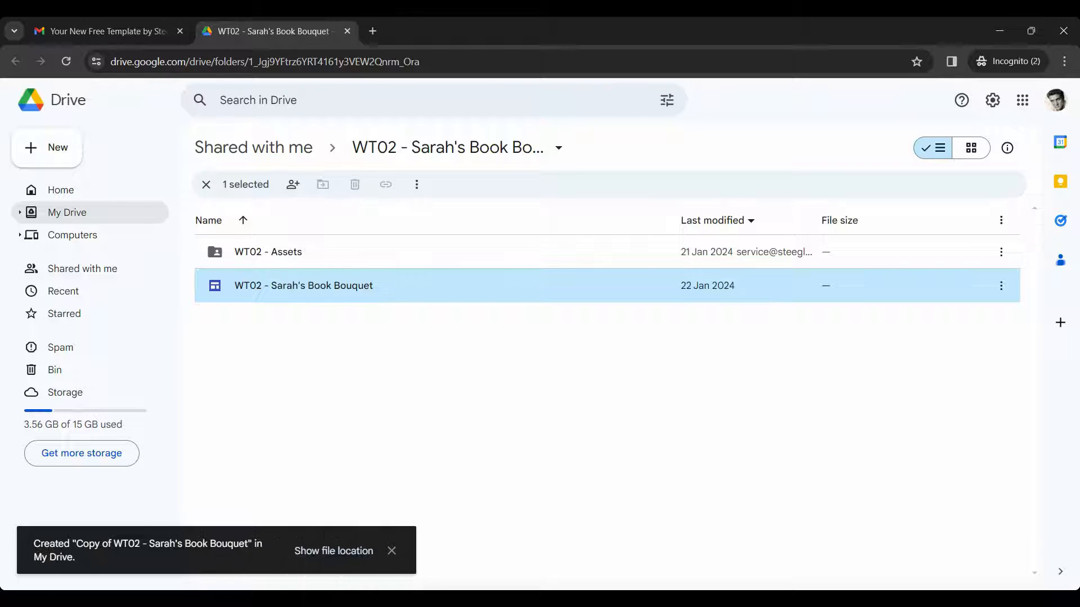
- Download the WT02 - Assets folder as a zip file into the Downloads folder
{"action": "right_click", "coordinate": [330, 259]}
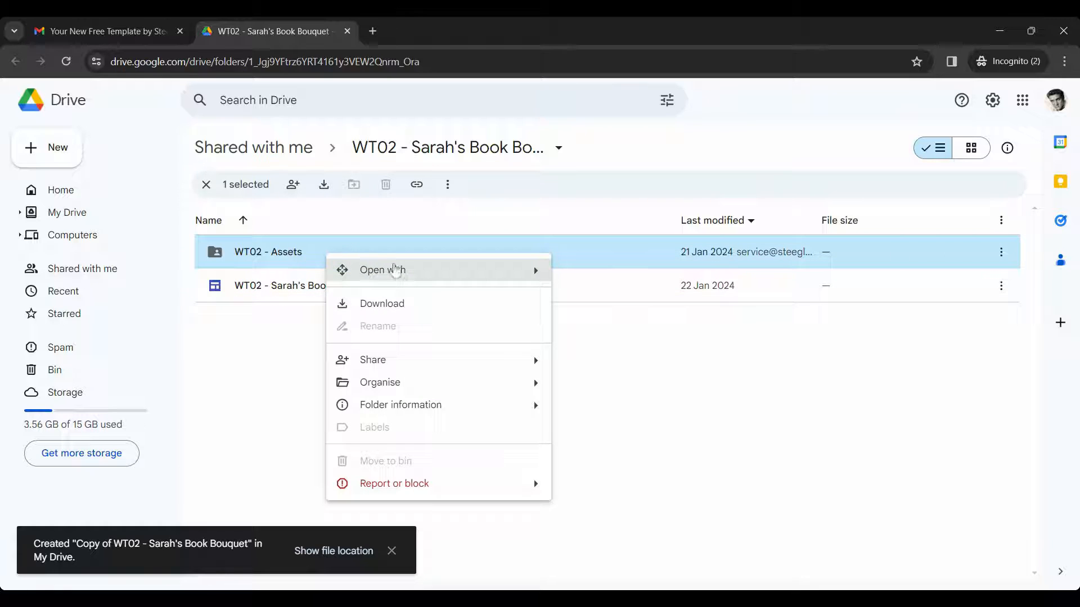
{"action": "left_click", "coordinate": [410, 304]}
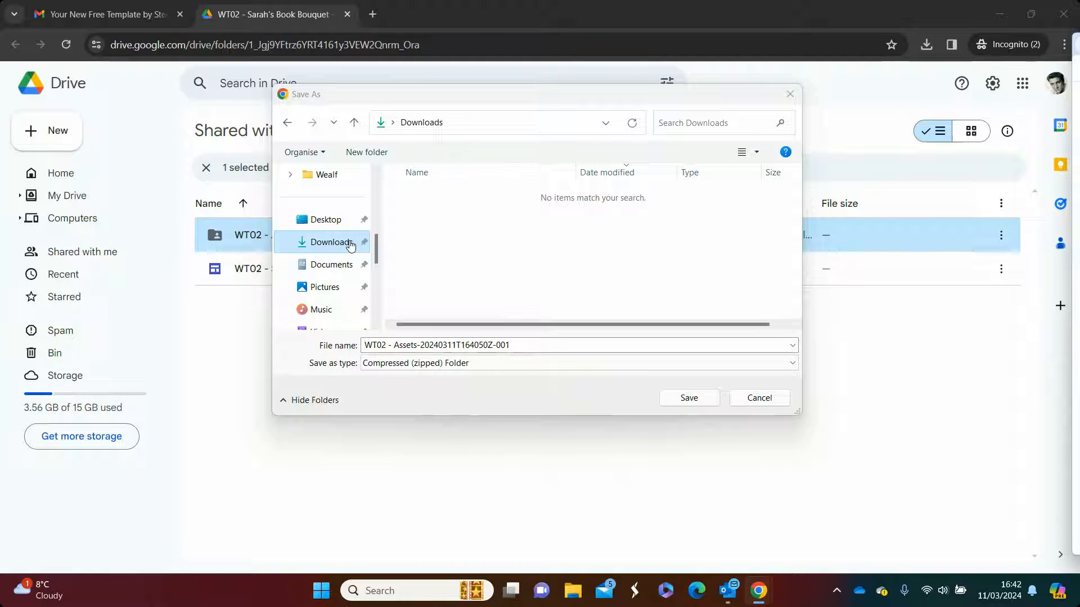
{"action": "left_click", "coordinate": [348, 245]}
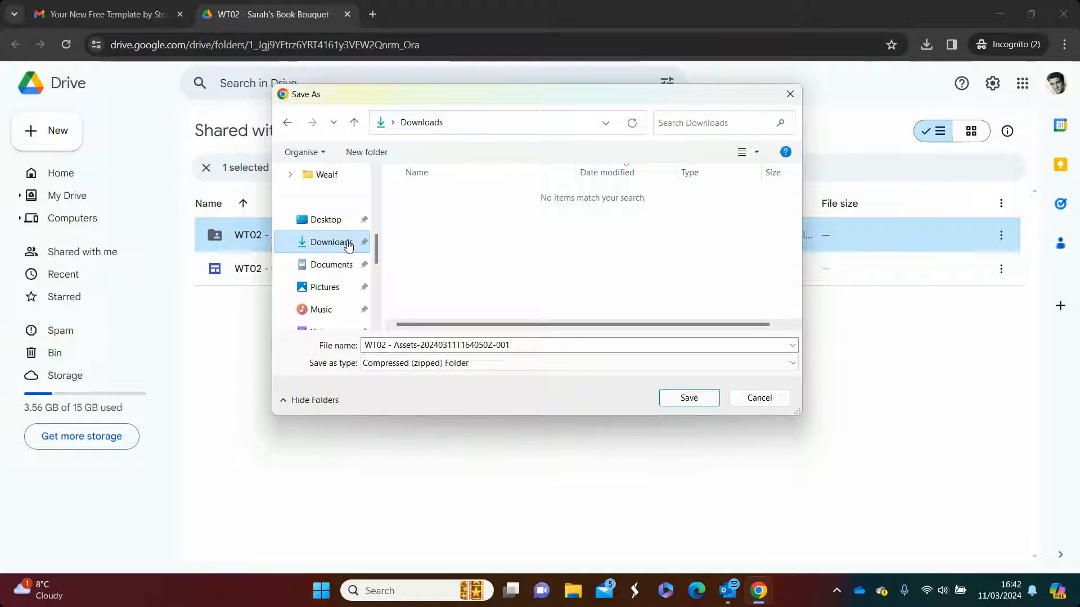
{"action": "left_click", "coordinate": [703, 406]}
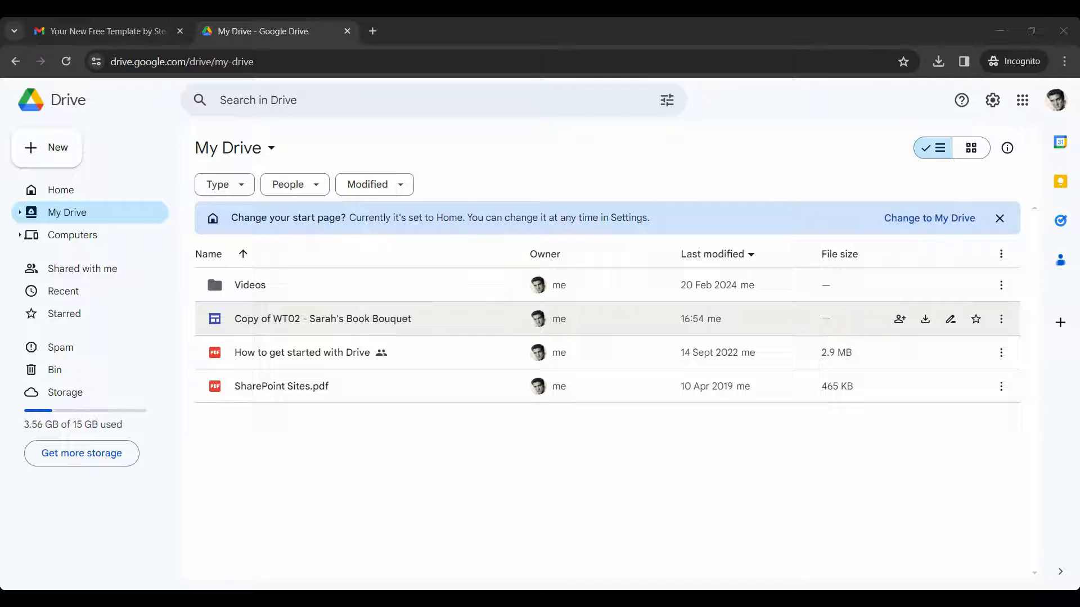
- Rename the copied Sarah's Book Bouquet site in My Drive as Training website and open it for editing
{"action": "right_click", "coordinate": [457, 328]}
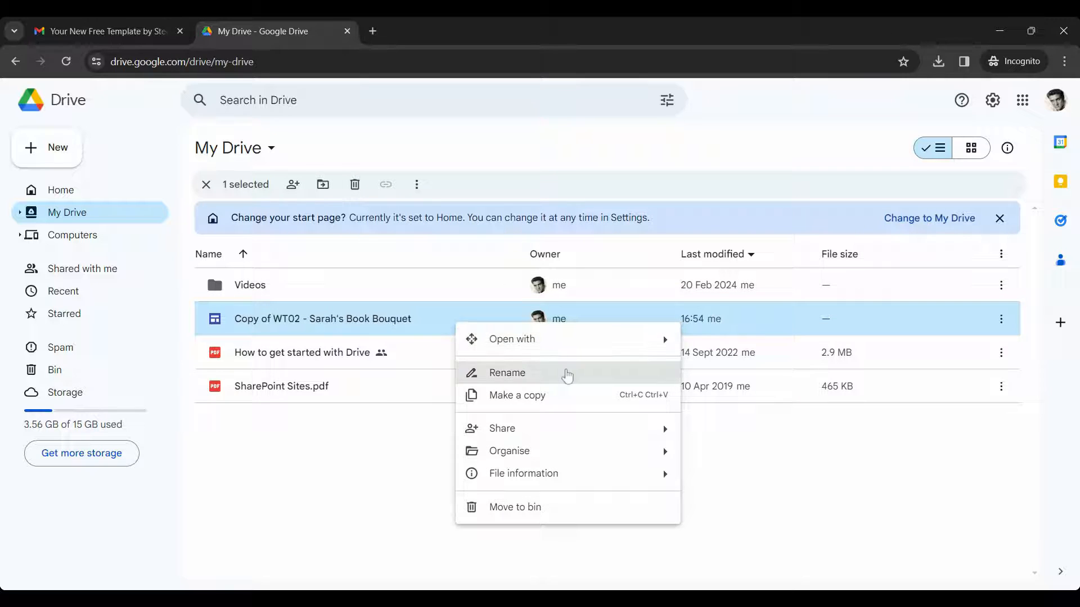
{"action": "left_click", "coordinate": [566, 373]}
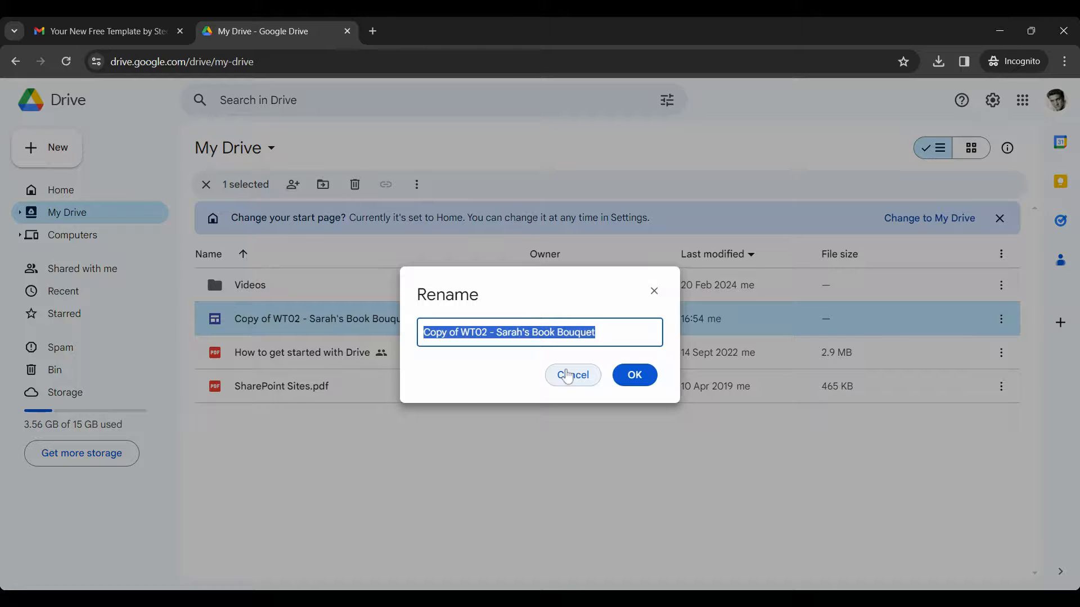
{"action": "type", "text": "Training web"}
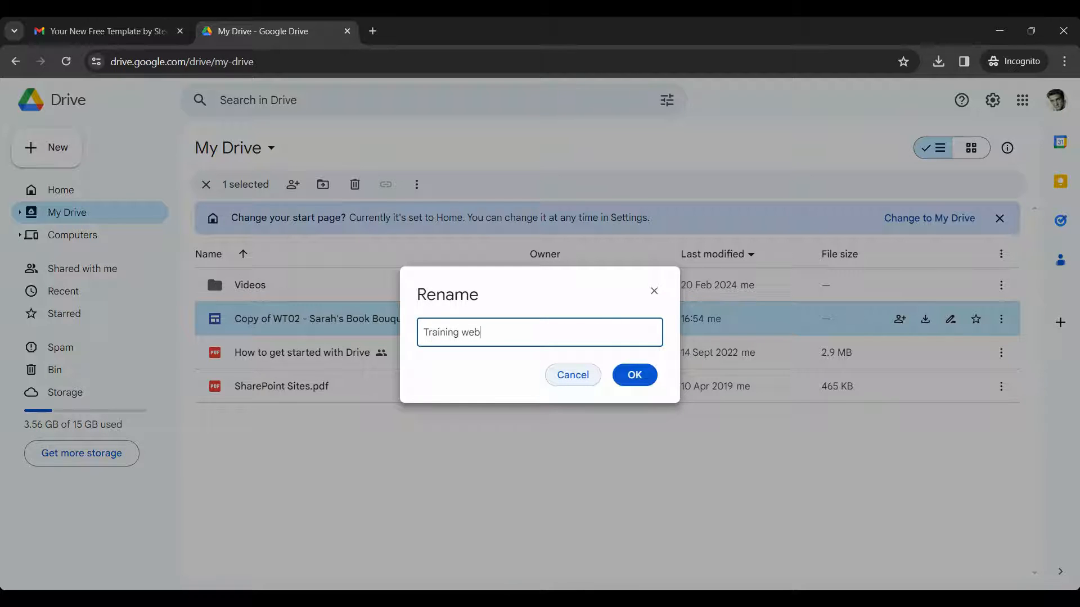
{"action": "type", "text": "site"}
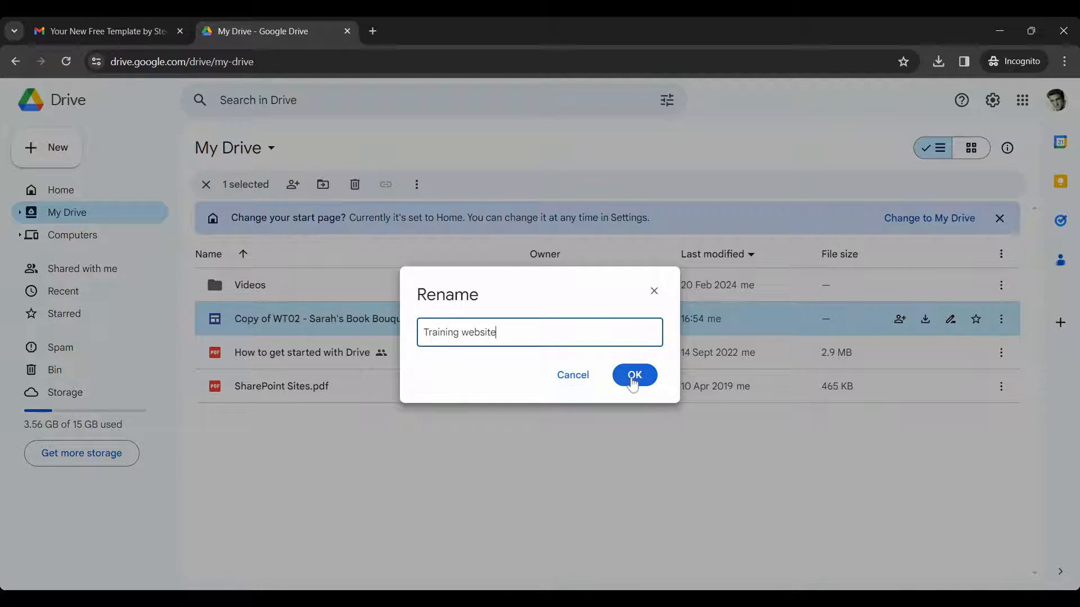
{"action": "left_click", "coordinate": [634, 376]}
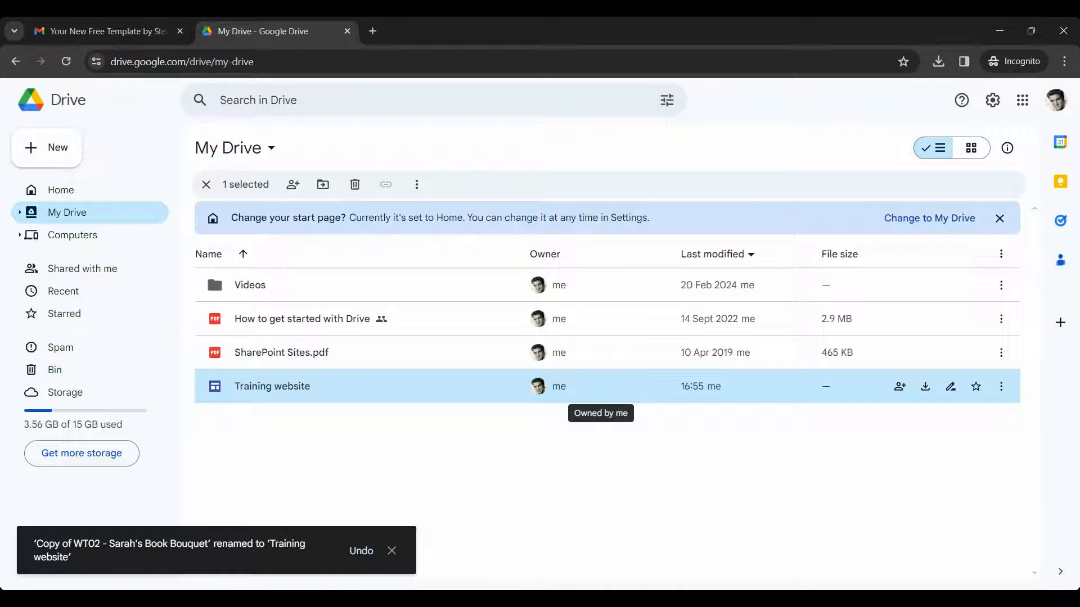
{"action": "double_click", "coordinate": [631, 380]}
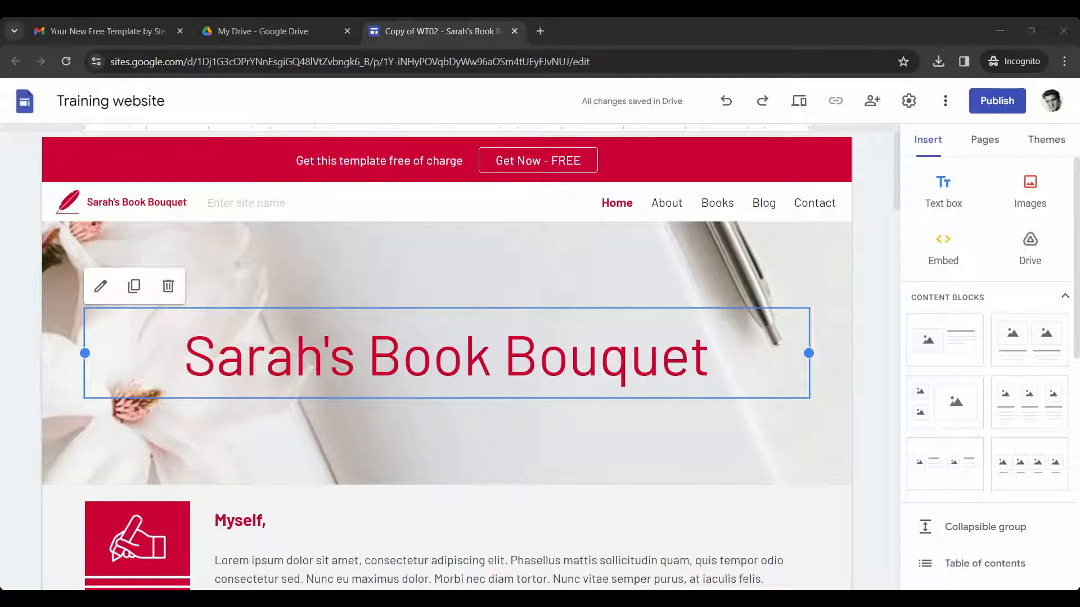
- Rename the site document as My website in the site editor
{"action": "left_click", "coordinate": [211, 95]}
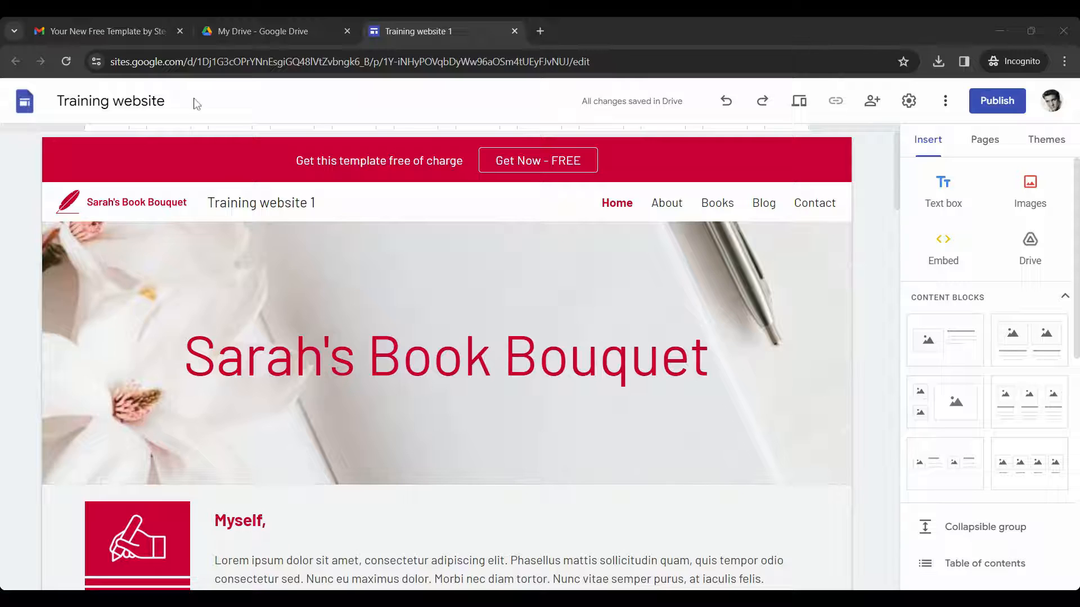
{"action": "left_click", "coordinate": [165, 102]}
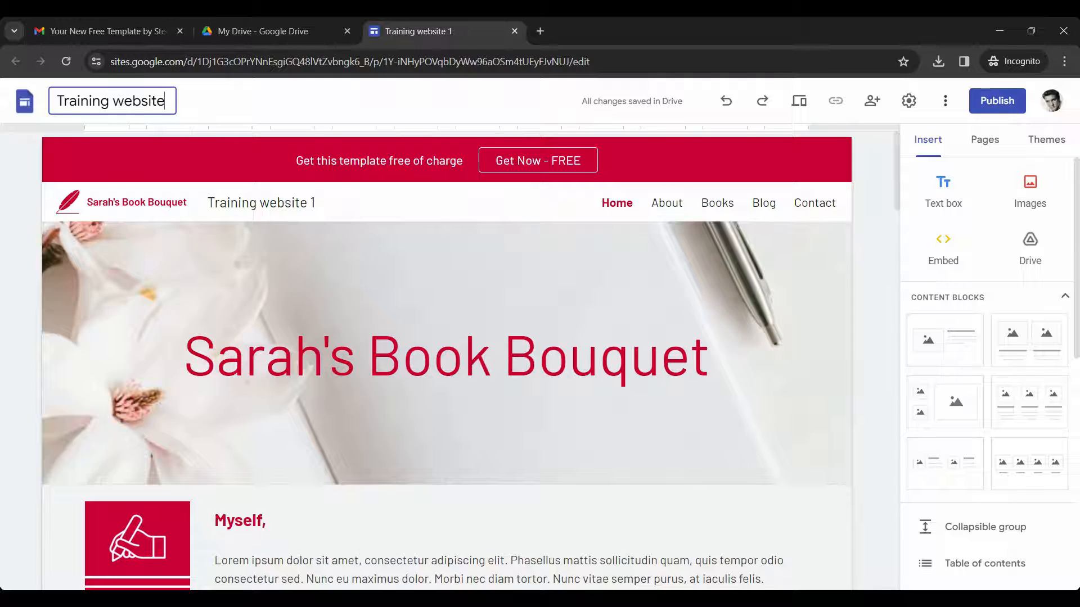
{"action": "key", "text": "BackSpace"}
{"action": "key", "text": "BackSpace"}
{"action": "key", "text": "BackSpace"}
{"action": "key", "text": "BackSpace"}
{"action": "key", "text": "BackSpace"}
{"action": "key", "text": "BackSpace"}
{"action": "key", "text": "BackSpace"}
{"action": "key", "text": "BackSpace"}
{"action": "key", "text": "BackSpace"}
{"action": "key", "text": "BackSpace"}
{"action": "key", "text": "BackSpace"}
{"action": "key", "text": "BackSpace"}
{"action": "key", "text": "BackSpace"}
{"action": "key", "text": "BackSpace"}
{"action": "key", "text": "BackSpace"}
{"action": "key", "text": "BackSpace"}
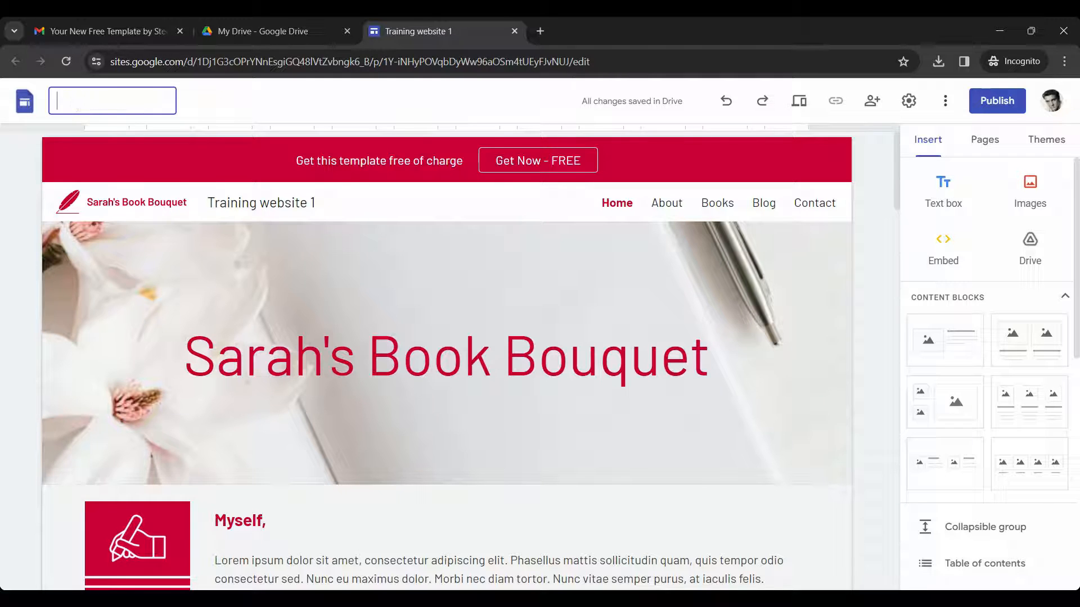
{"action": "type", "text": "My website"}
{"action": "key", "text": "Return"}
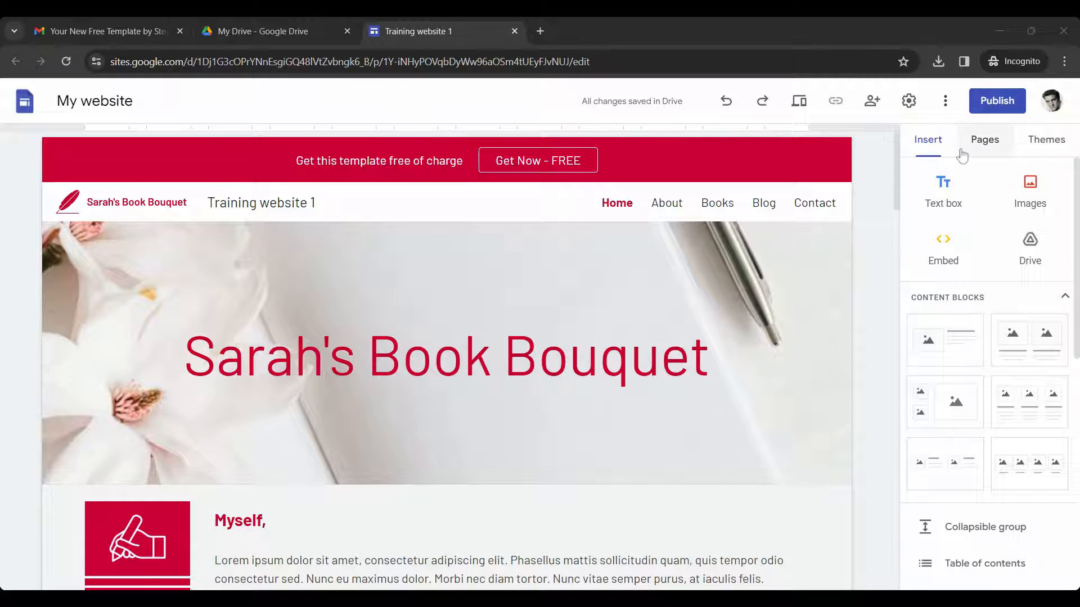
- Apply the Level theme to the site with the blue colour and the Narrow font style
{"action": "left_click", "coordinate": [982, 152]}
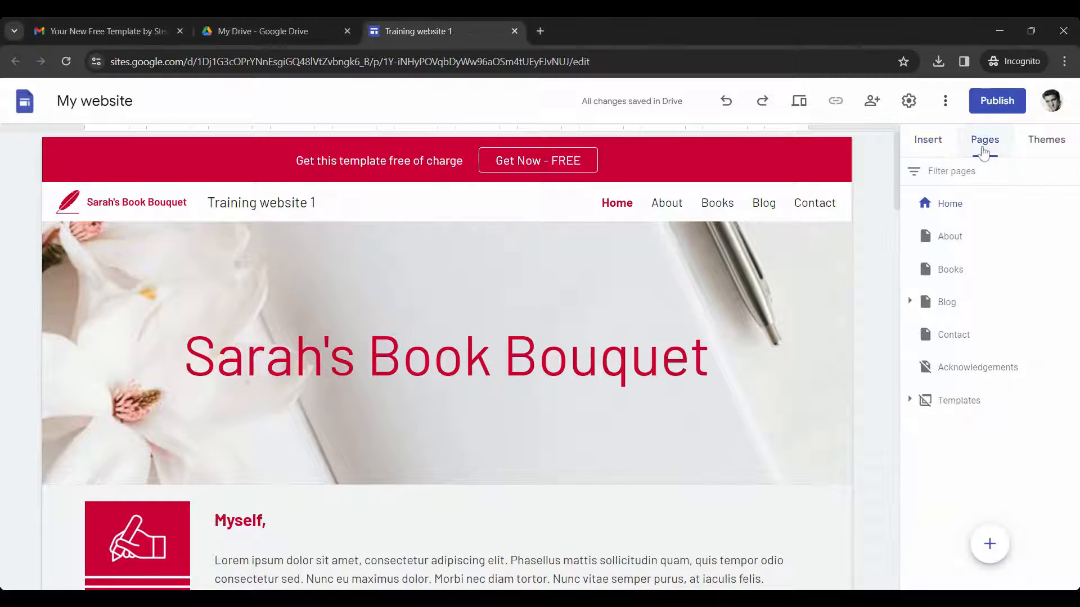
{"action": "left_click", "coordinate": [1048, 151]}
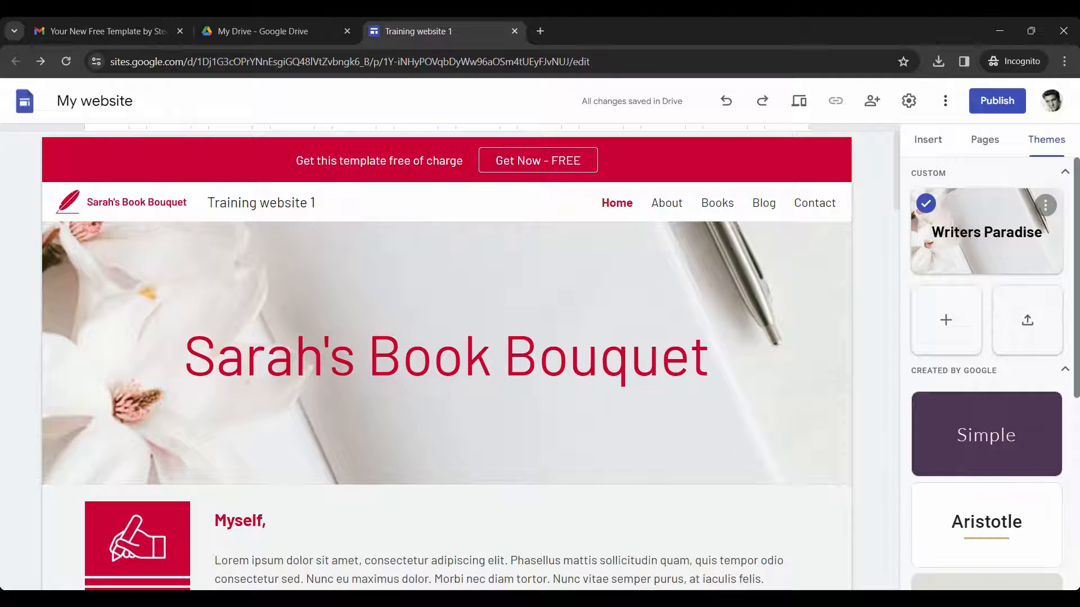
{"action": "scroll", "coordinate": [987, 365], "scroll_direction": "down", "scroll_amount": 2}
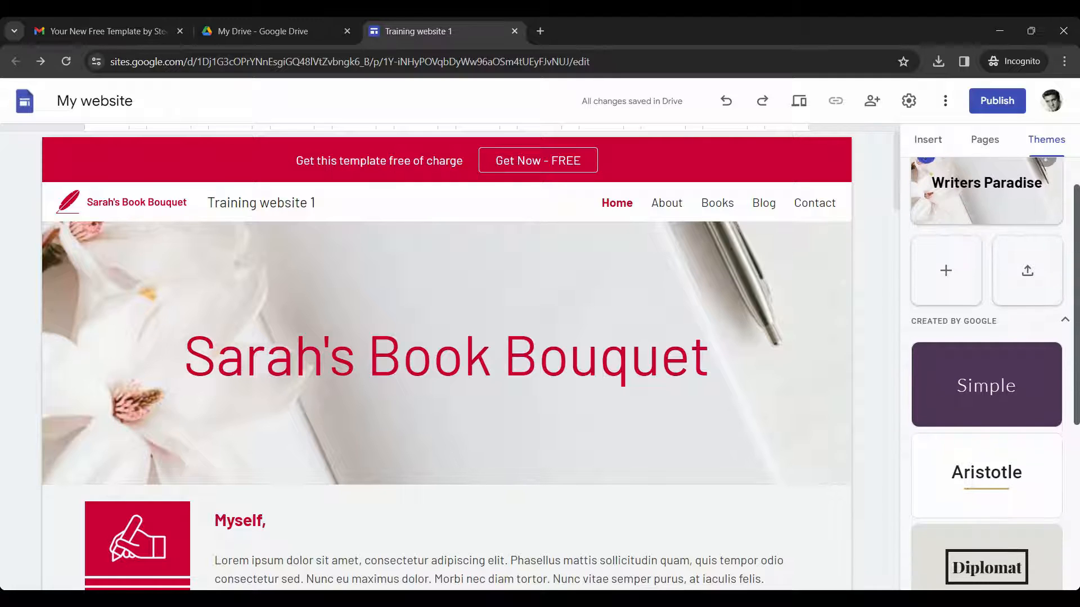
{"action": "scroll", "coordinate": [987, 366], "scroll_direction": "down", "scroll_amount": 4}
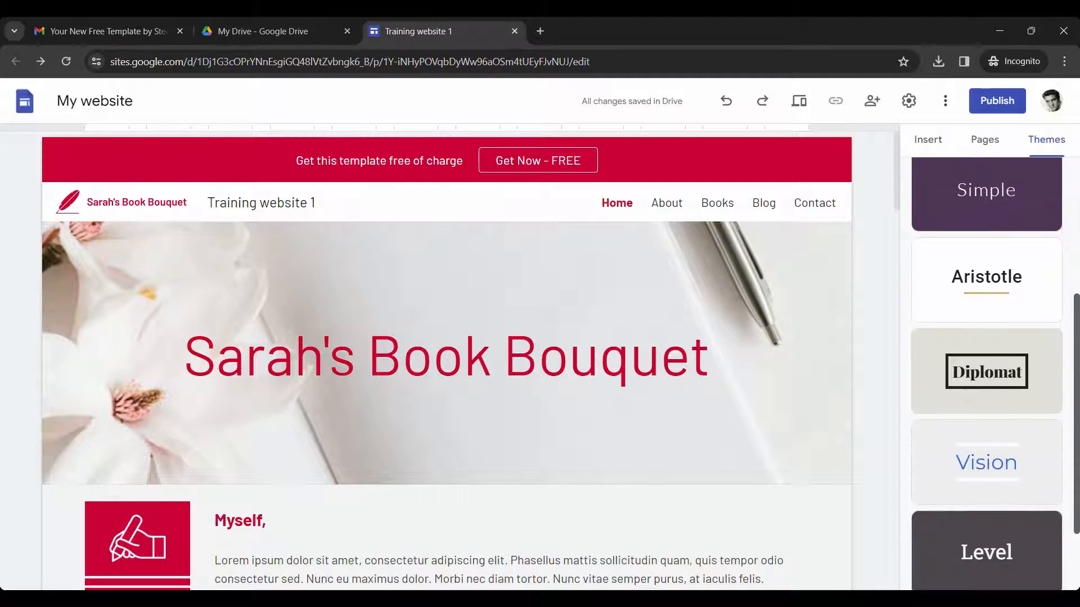
{"action": "scroll", "coordinate": [992, 418], "scroll_direction": "down", "scroll_amount": 2}
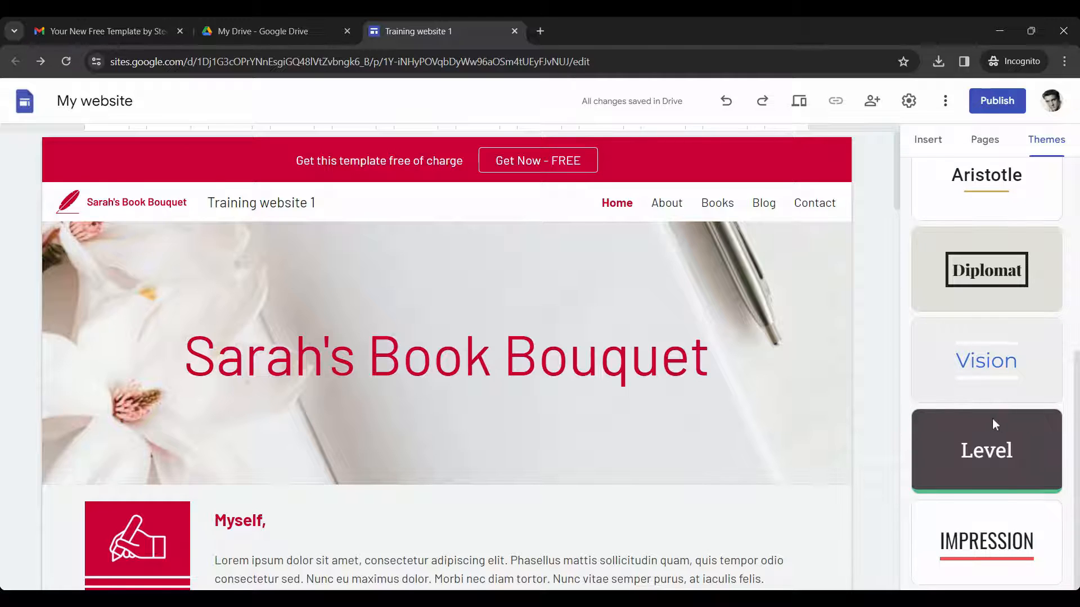
{"action": "left_click", "coordinate": [993, 431]}
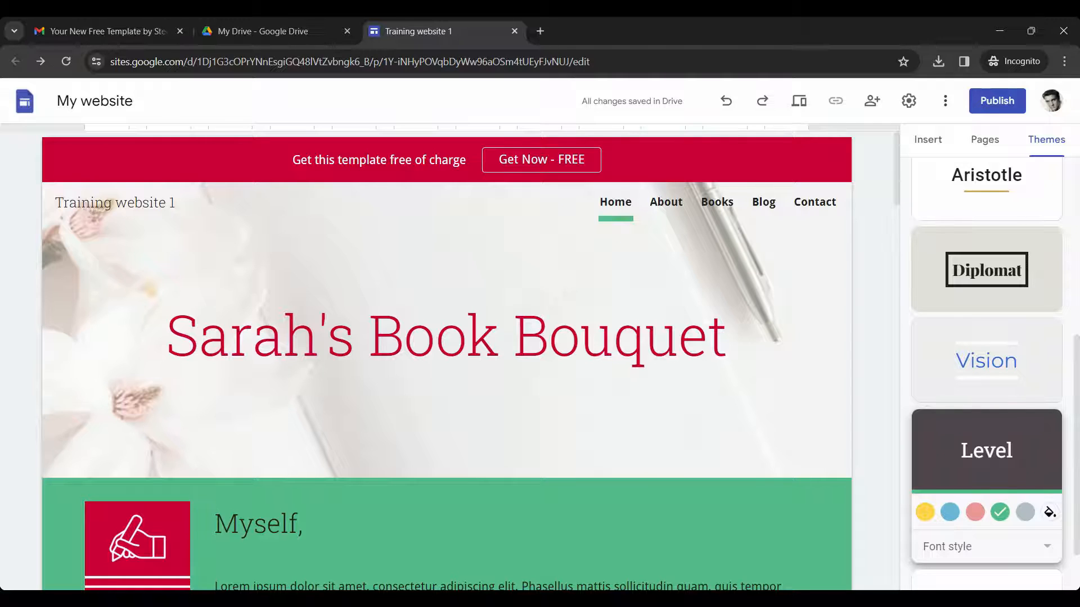
{"action": "left_click", "coordinate": [950, 514]}
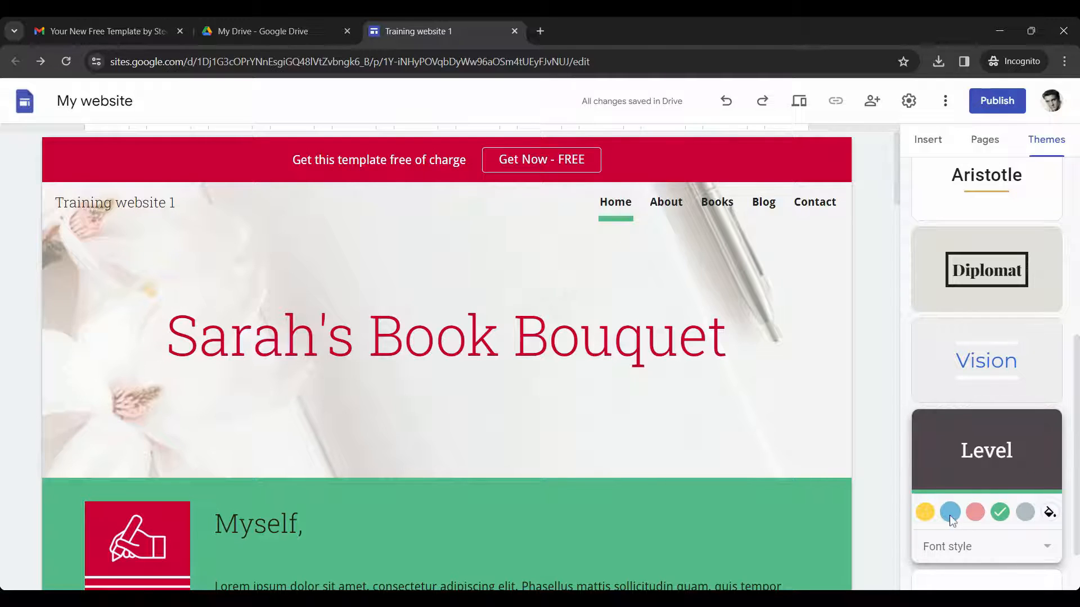
{"action": "left_click", "coordinate": [976, 546]}
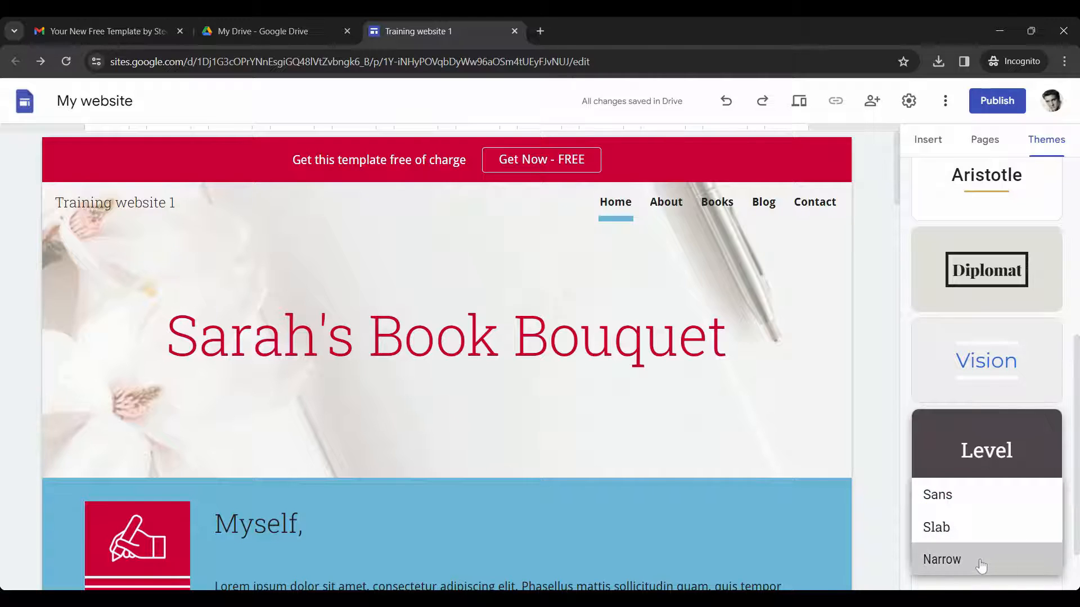
{"action": "left_click", "coordinate": [981, 562]}
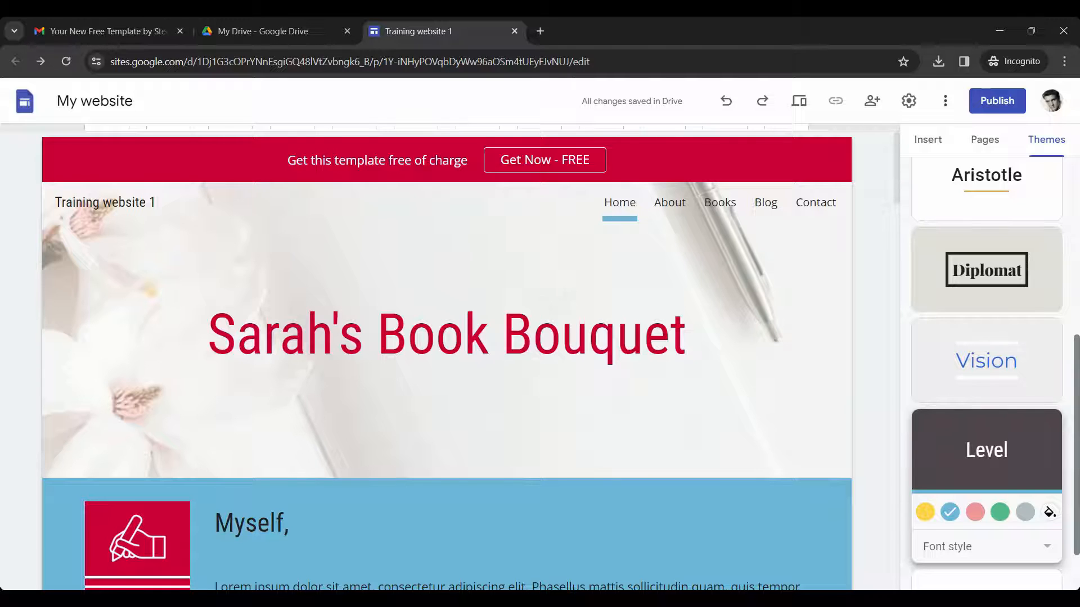
- Switch the site back to the custom Writers Paradise theme
{"action": "scroll", "coordinate": [1069, 392], "scroll_direction": "up", "scroll_amount": 3}
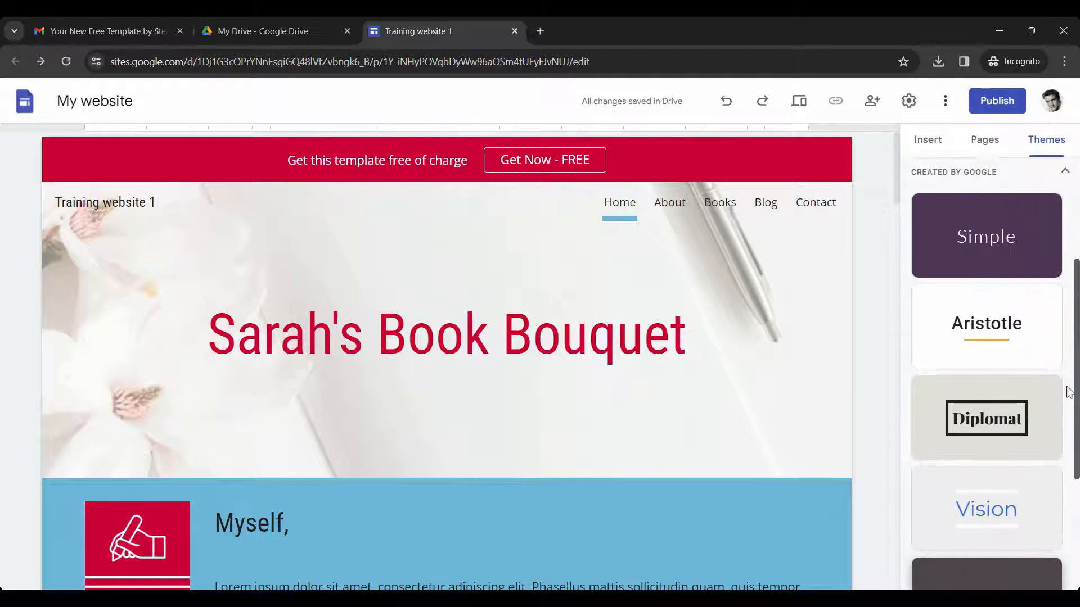
{"action": "scroll", "coordinate": [1066, 348], "scroll_direction": "up", "scroll_amount": 4}
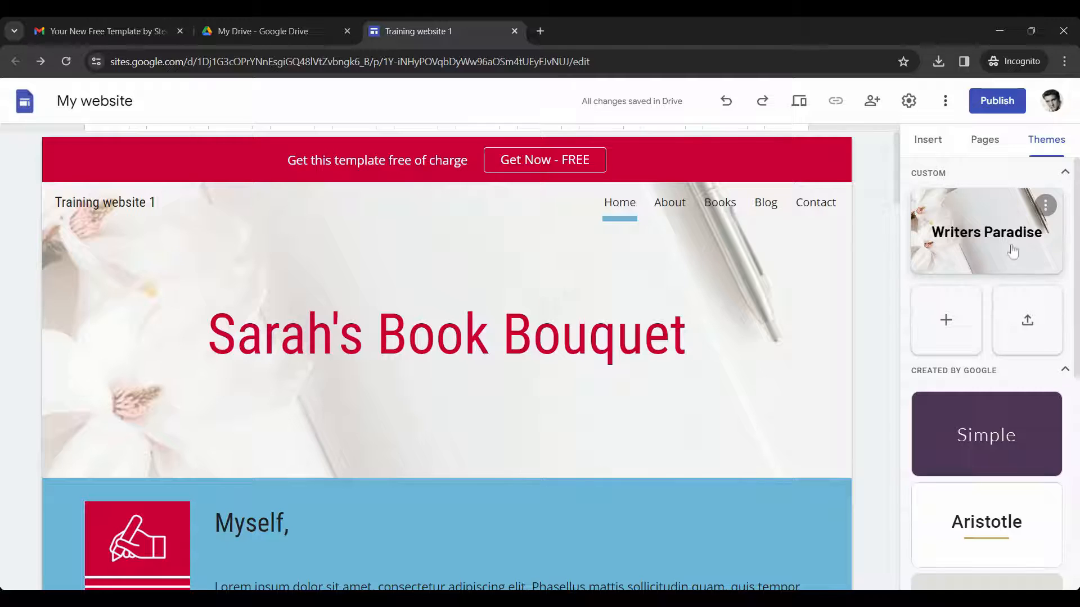
{"action": "left_click", "coordinate": [1011, 249]}
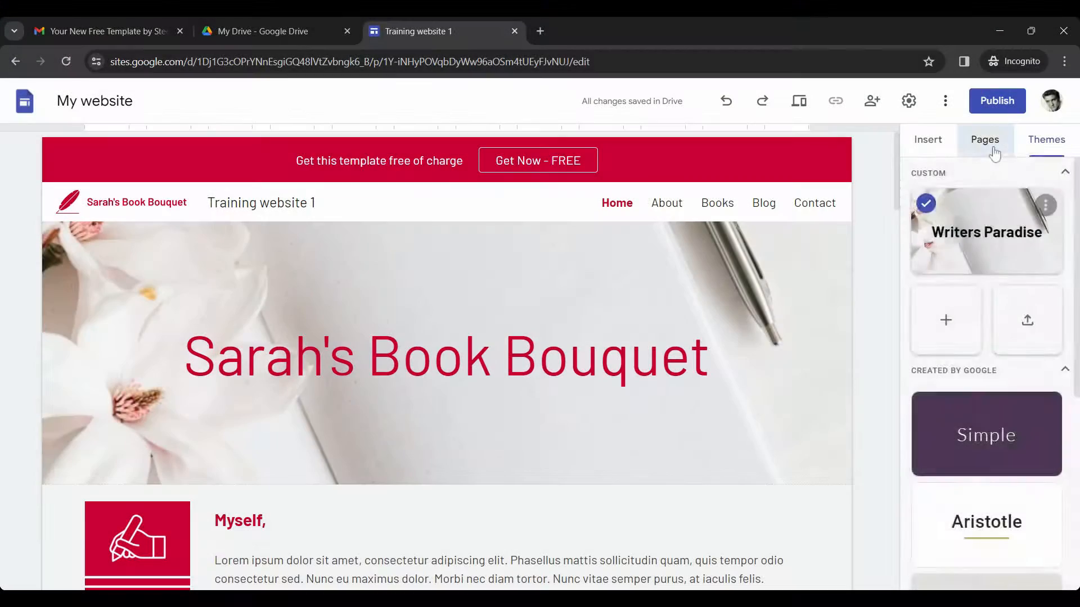
- Open the About page and add a new page named My page after it
{"action": "left_click", "coordinate": [984, 141]}
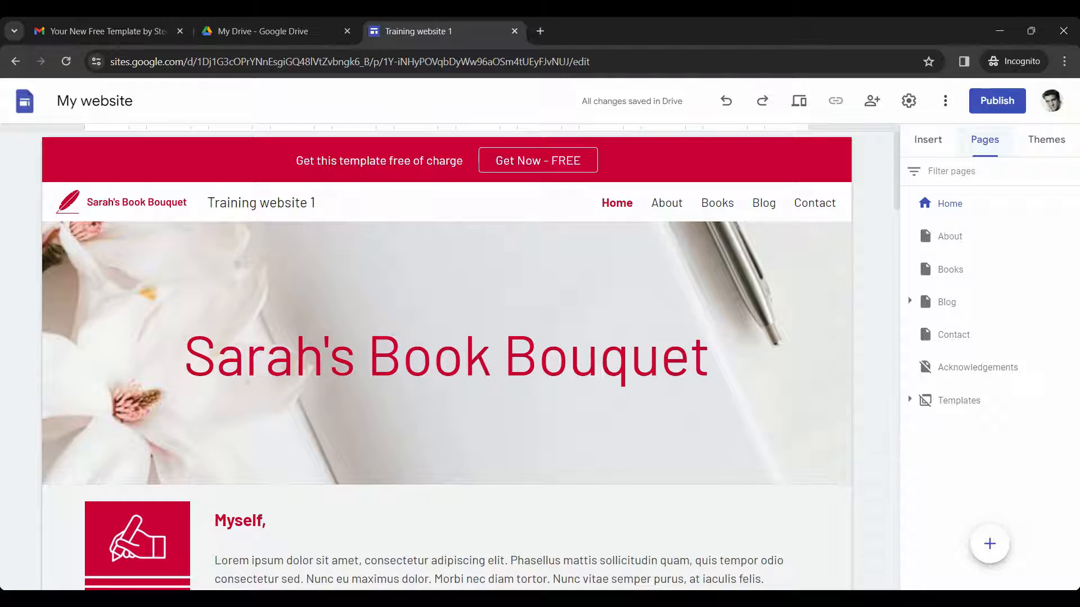
{"action": "left_click", "coordinate": [969, 245]}
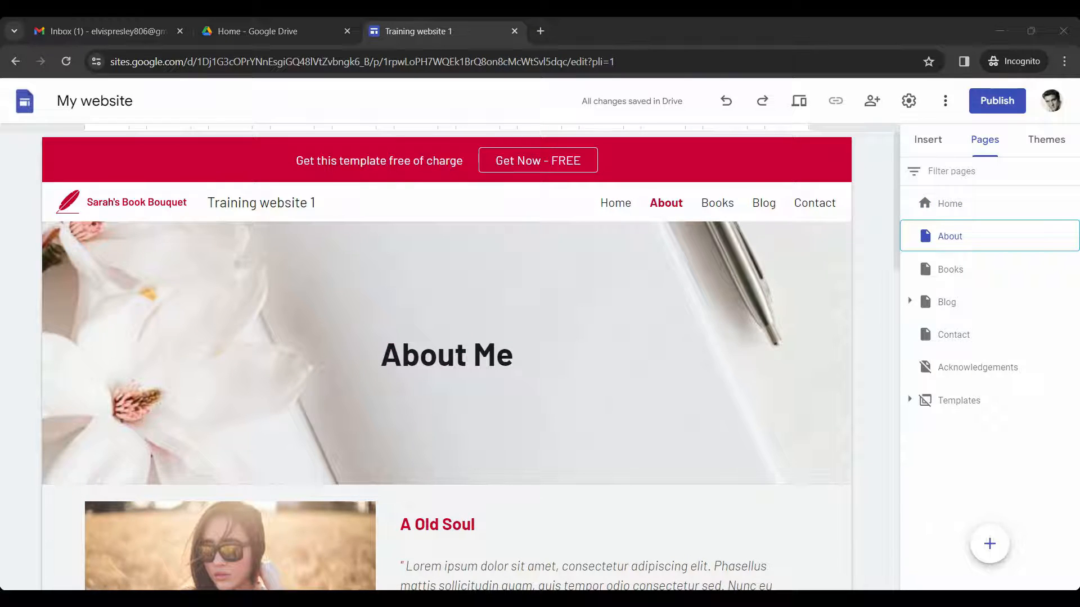
{"action": "left_click", "coordinate": [991, 545]}
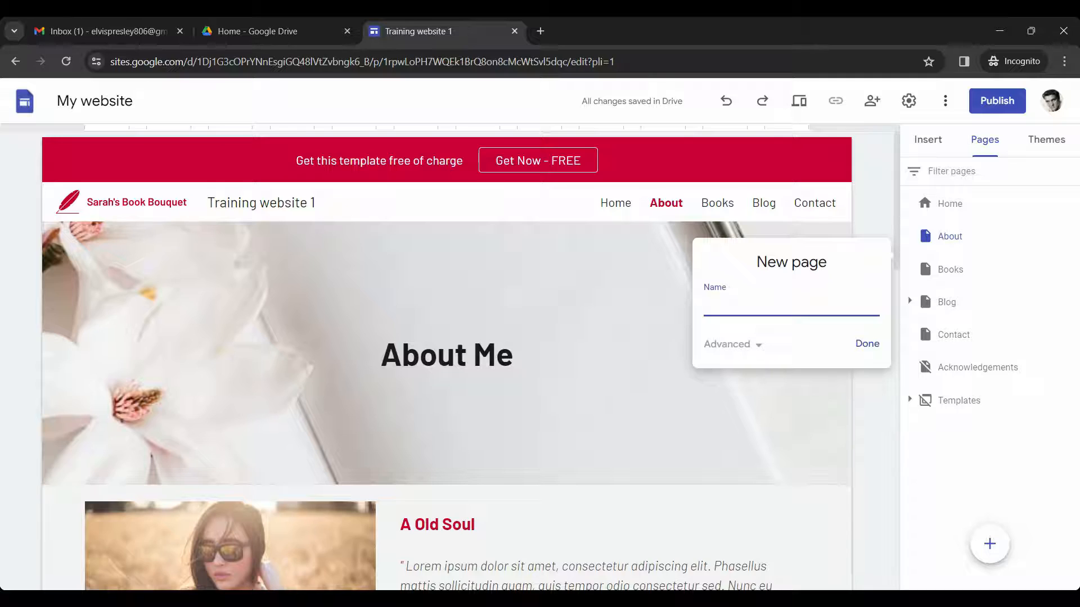
{"action": "type", "text": "My page"}
{"action": "left_click", "coordinate": [857, 345]}
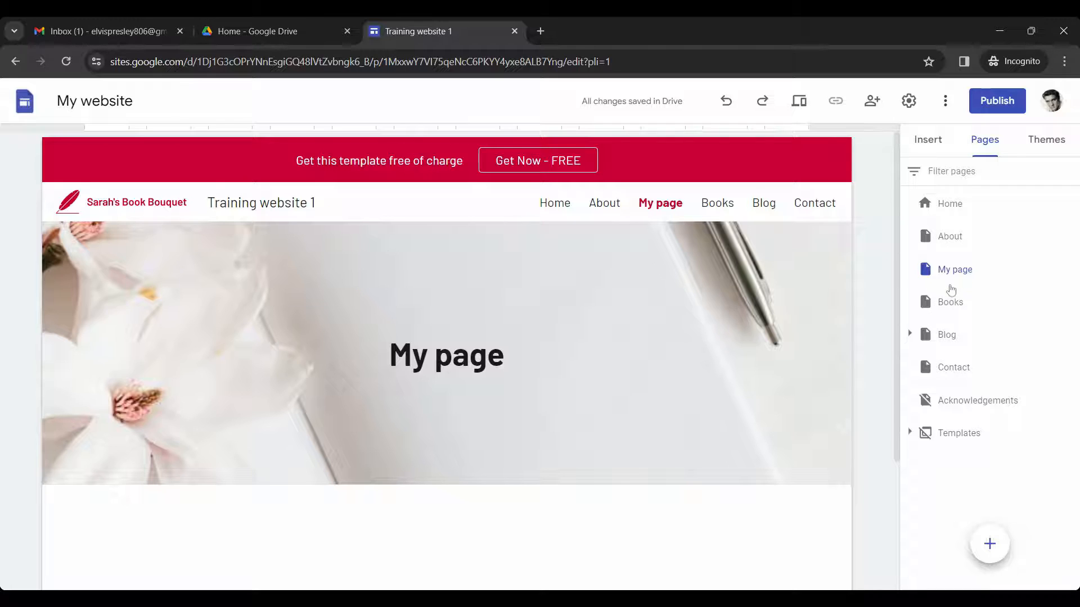
- Rename the new My page as Training and move it below Books in the page order
{"action": "mouse_move", "coordinate": [978, 279]}
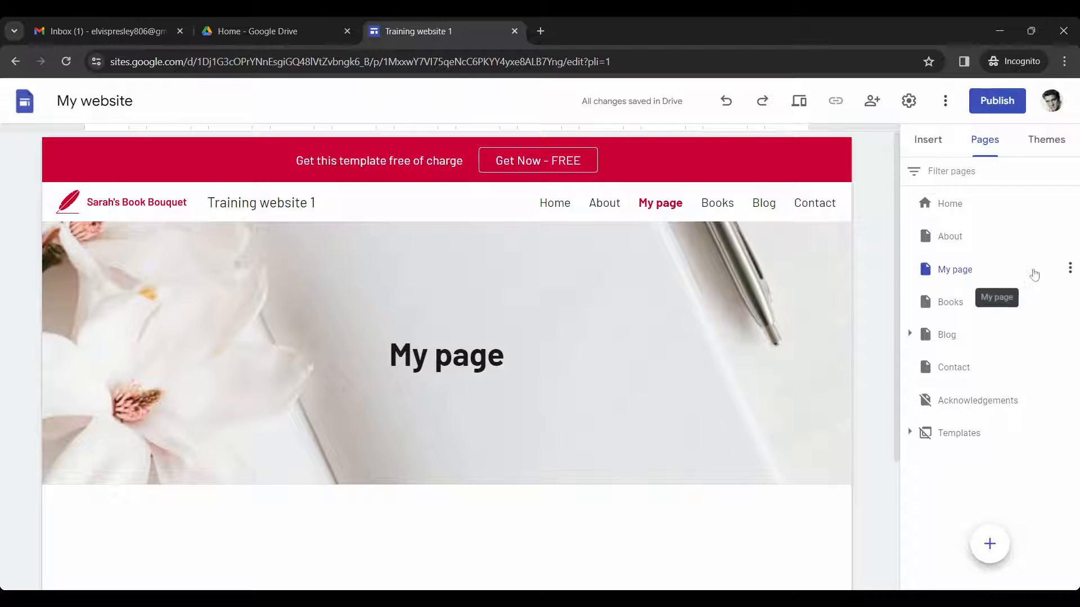
{"action": "left_click", "coordinate": [1070, 269]}
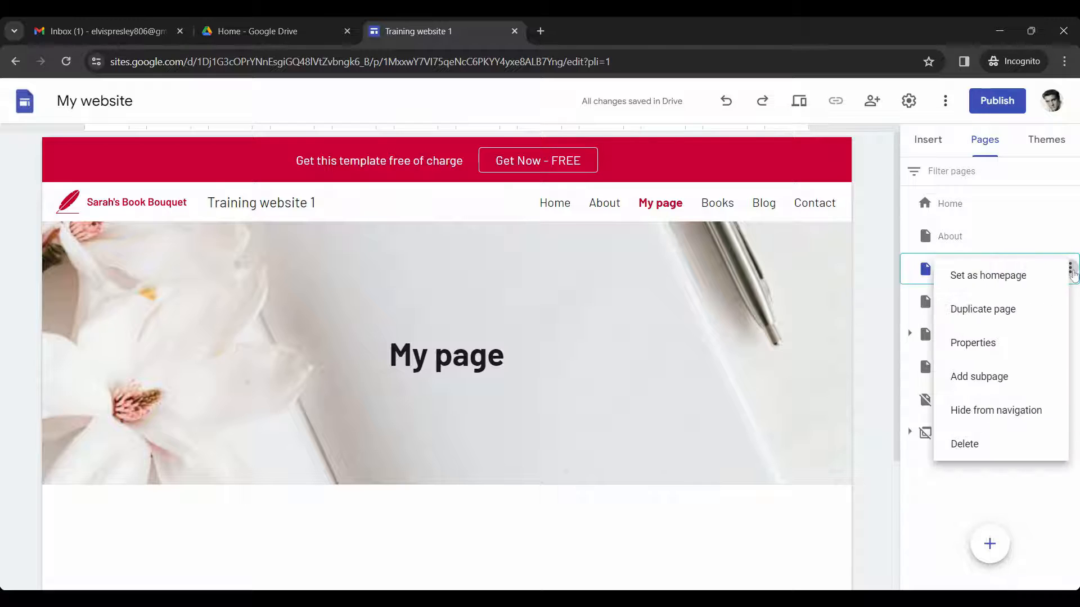
{"action": "left_click", "coordinate": [992, 348]}
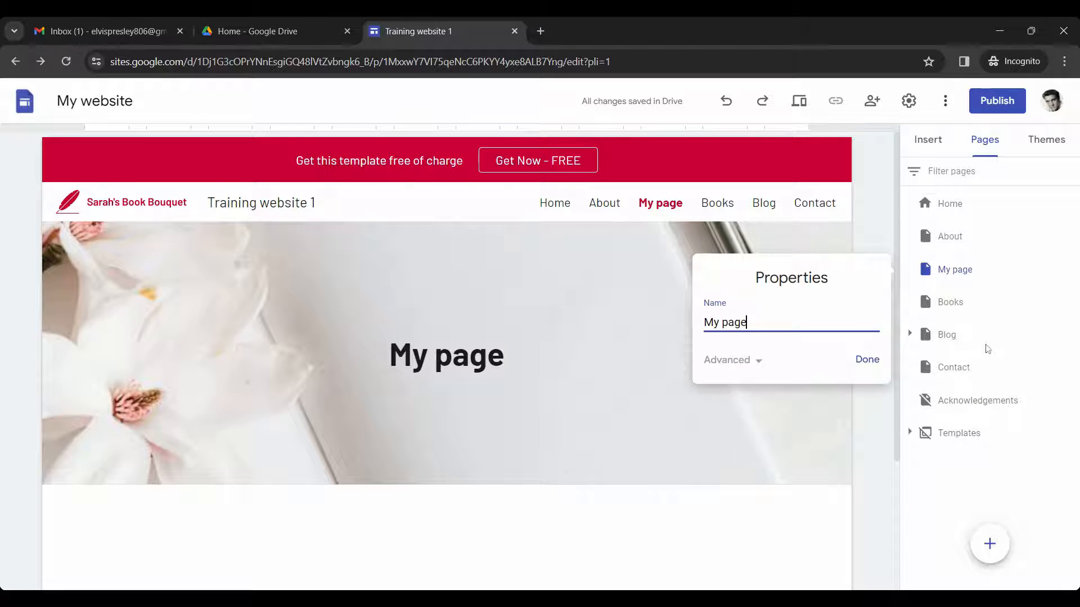
{"action": "key", "text": "BackSpace"}
{"action": "key", "text": "BackSpace"}
{"action": "key", "text": "BackSpace"}
{"action": "key", "text": "BackSpace"}
{"action": "key", "text": "BackSpace"}
{"action": "key", "text": "BackSpace"}
{"action": "key", "text": "BackSpace"}
{"action": "type", "text": "Training"}
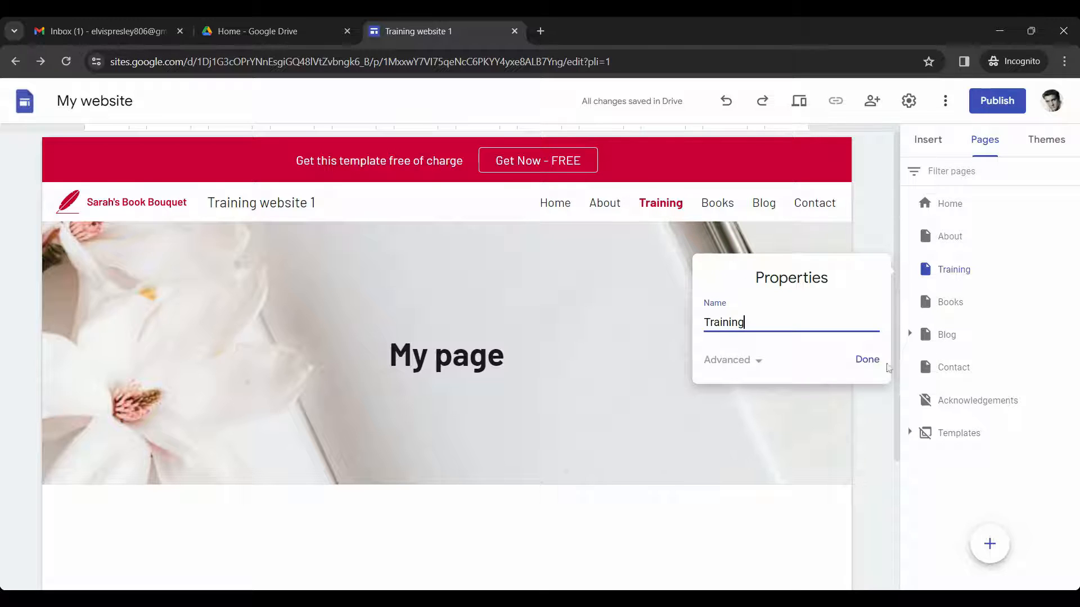
{"action": "left_click", "coordinate": [869, 361]}
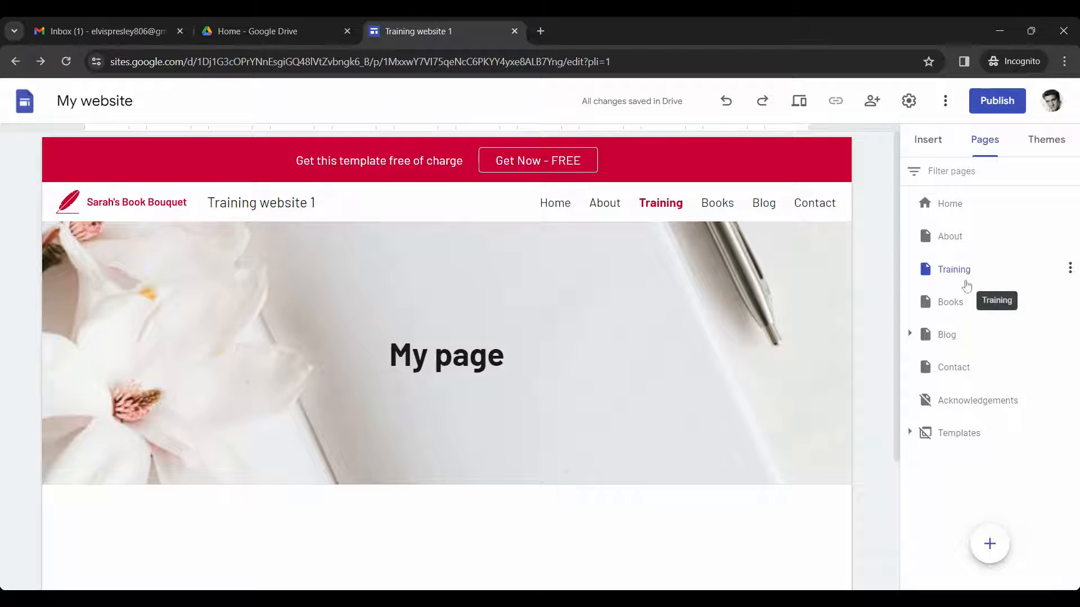
{"action": "left_click_drag", "start_coordinate": [964, 281], "coordinate": [964, 314]}
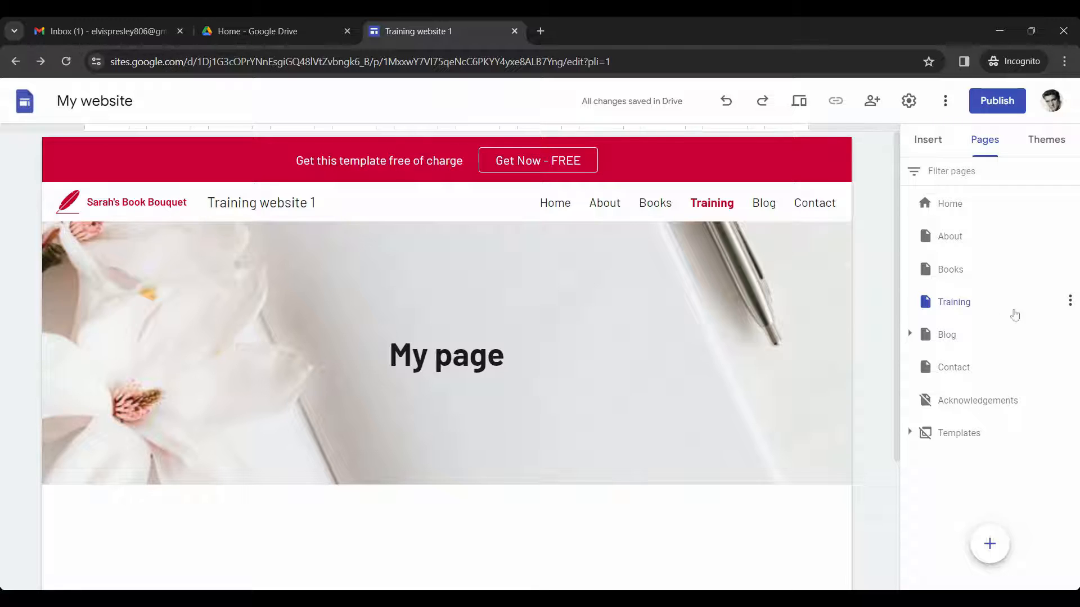
- Hide the Training page from the site navigation and show it there again
{"action": "left_click", "coordinate": [1069, 302]}
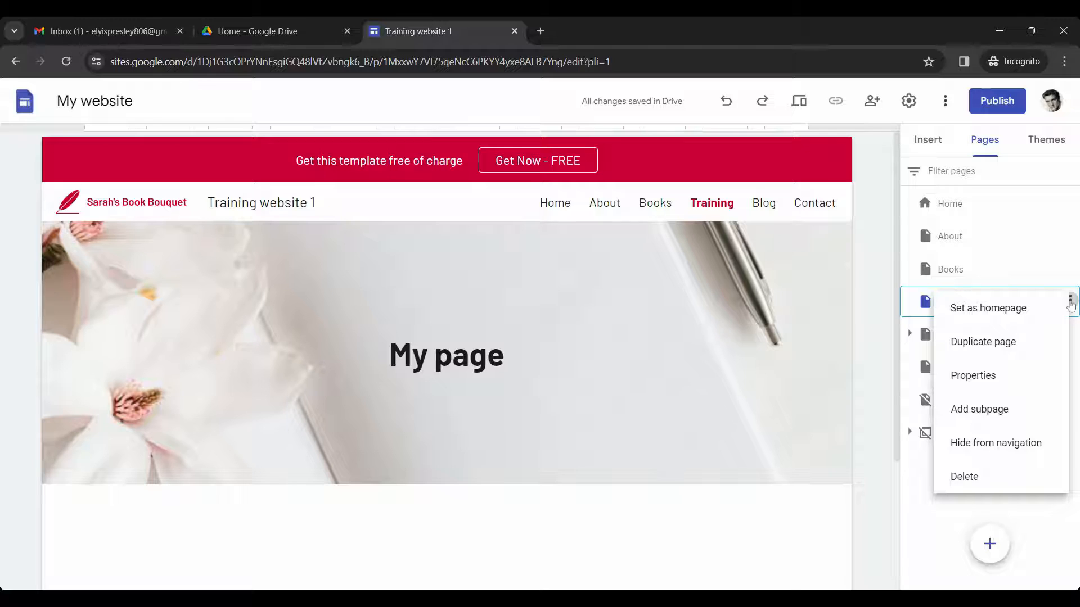
{"action": "left_click", "coordinate": [1037, 443]}
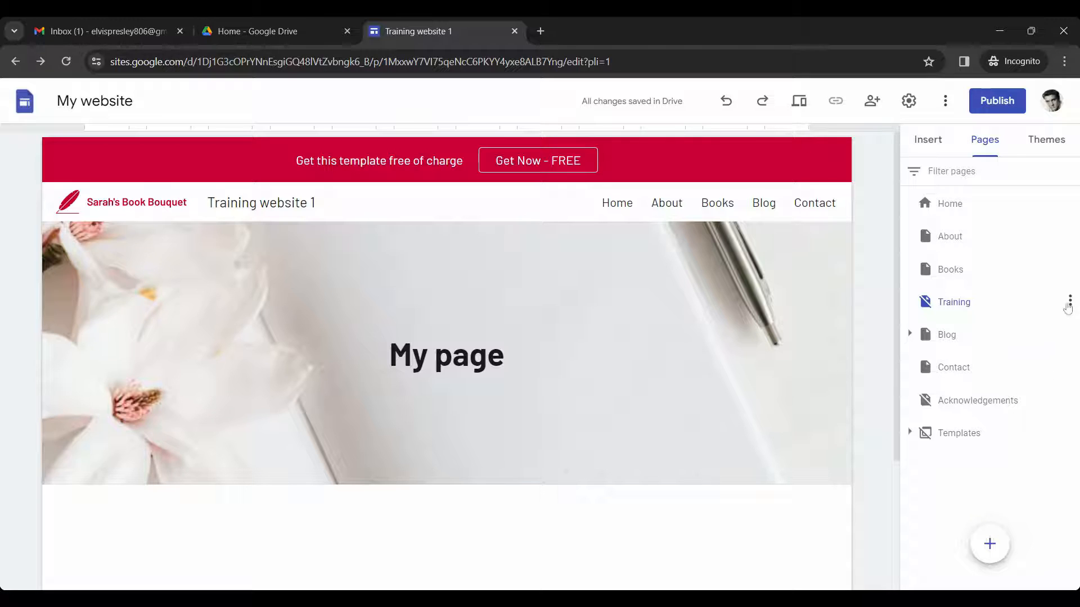
{"action": "left_click", "coordinate": [1068, 303]}
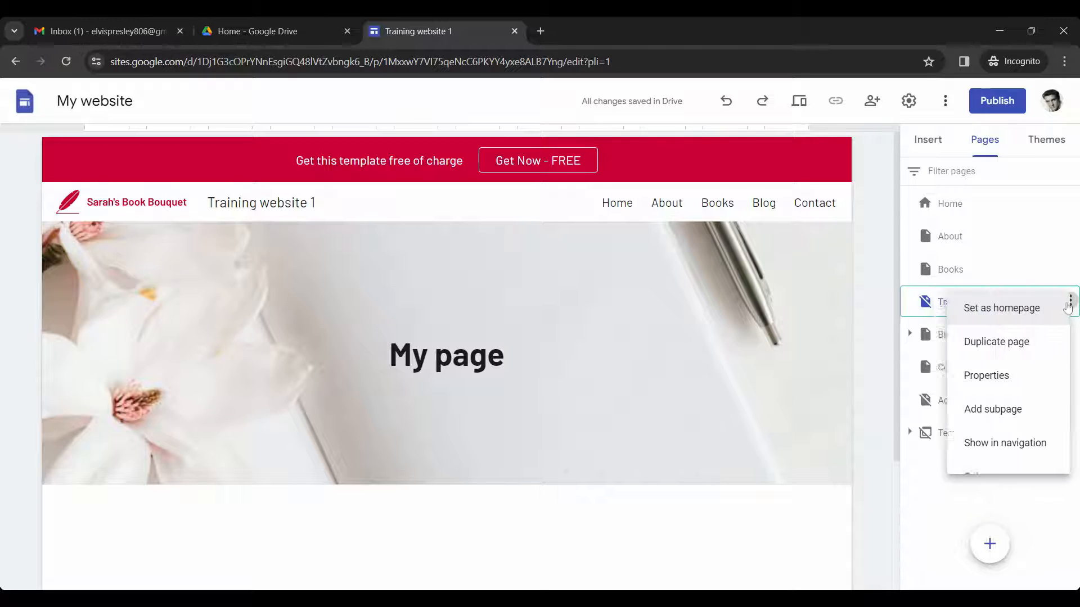
{"action": "left_click", "coordinate": [1039, 444]}
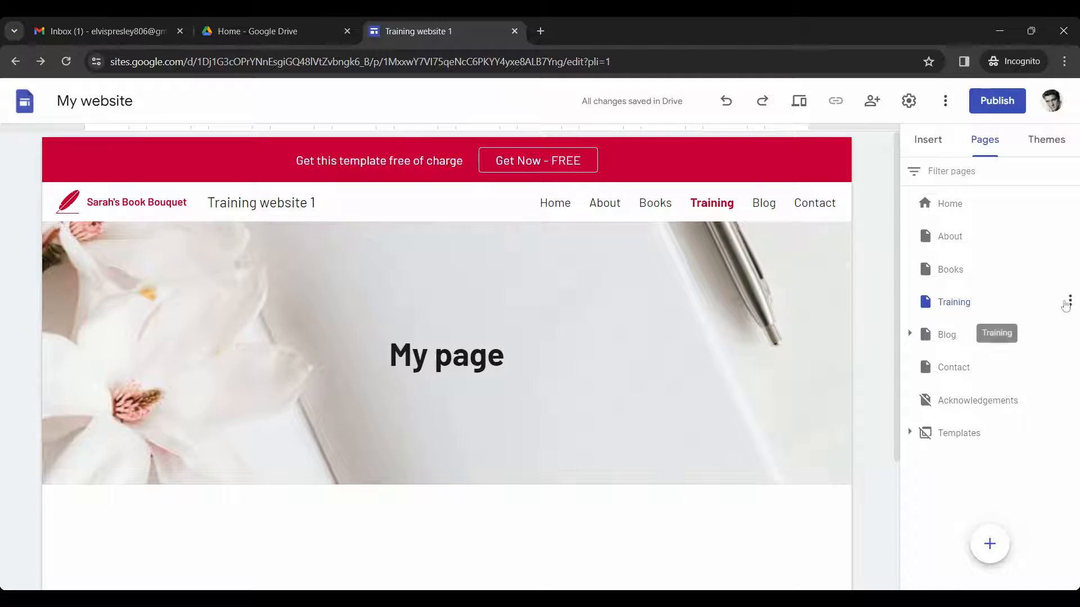
- Delete the Training page and undo the deletion
{"action": "left_click", "coordinate": [1068, 304]}
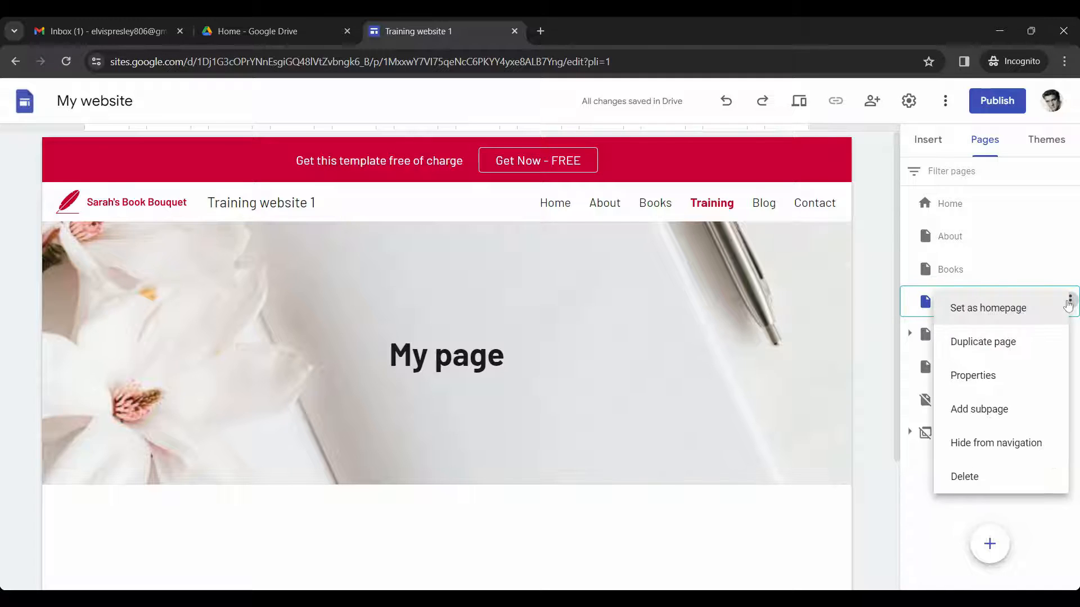
{"action": "left_click", "coordinate": [1022, 480]}
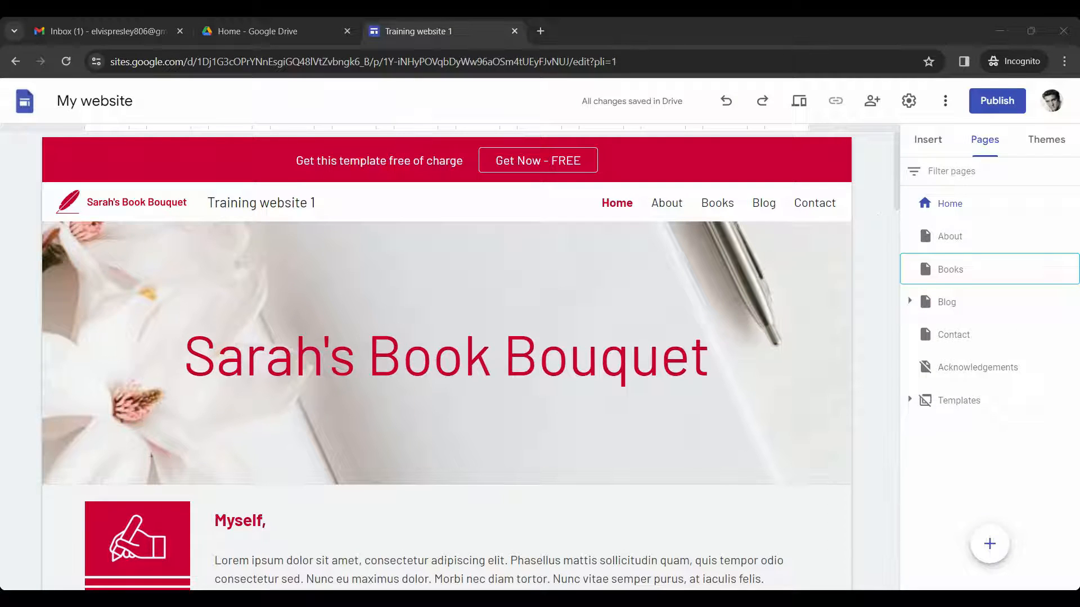
{"action": "left_click", "coordinate": [730, 112]}
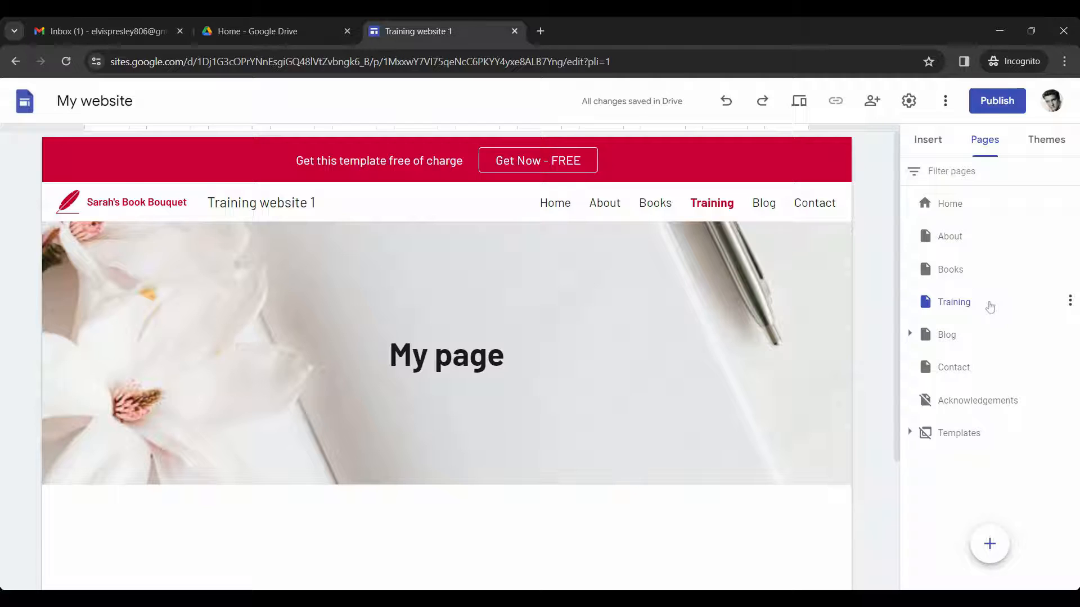
- Add a subpage named Subpage under the Training page
{"action": "left_click", "coordinate": [1069, 302]}
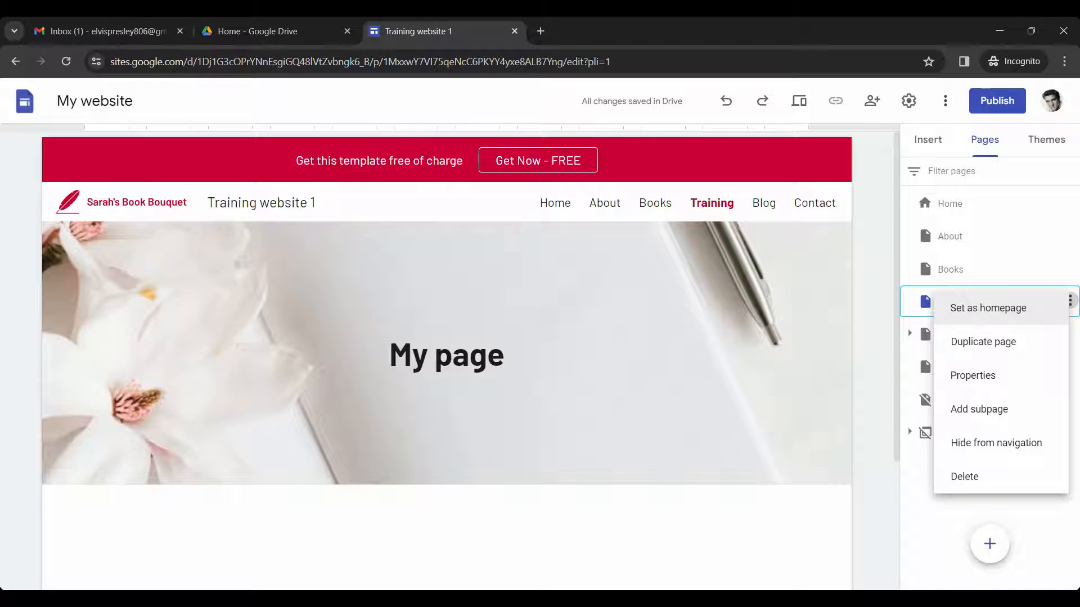
{"action": "left_click", "coordinate": [1051, 406]}
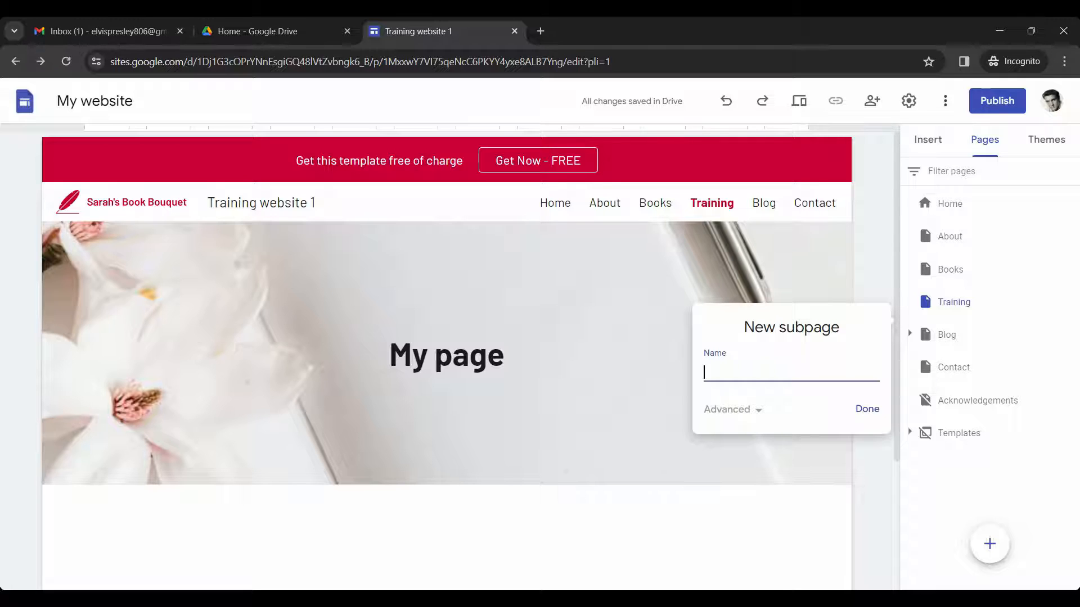
{"action": "type", "text": "Subpage"}
{"action": "key", "text": "Return"}
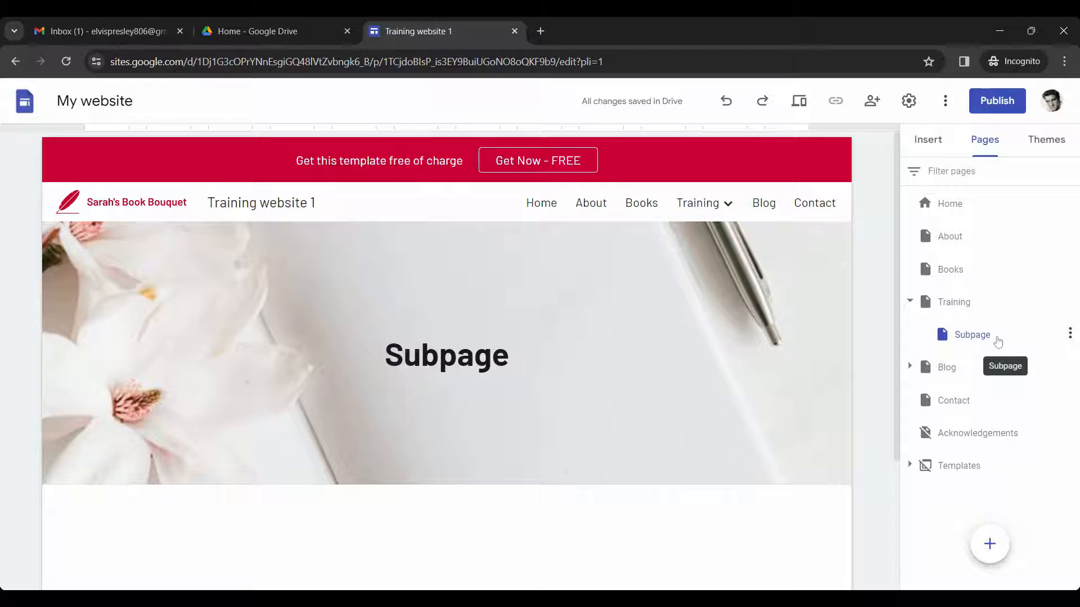
{"action": "mouse_move", "coordinate": [732, 213]}
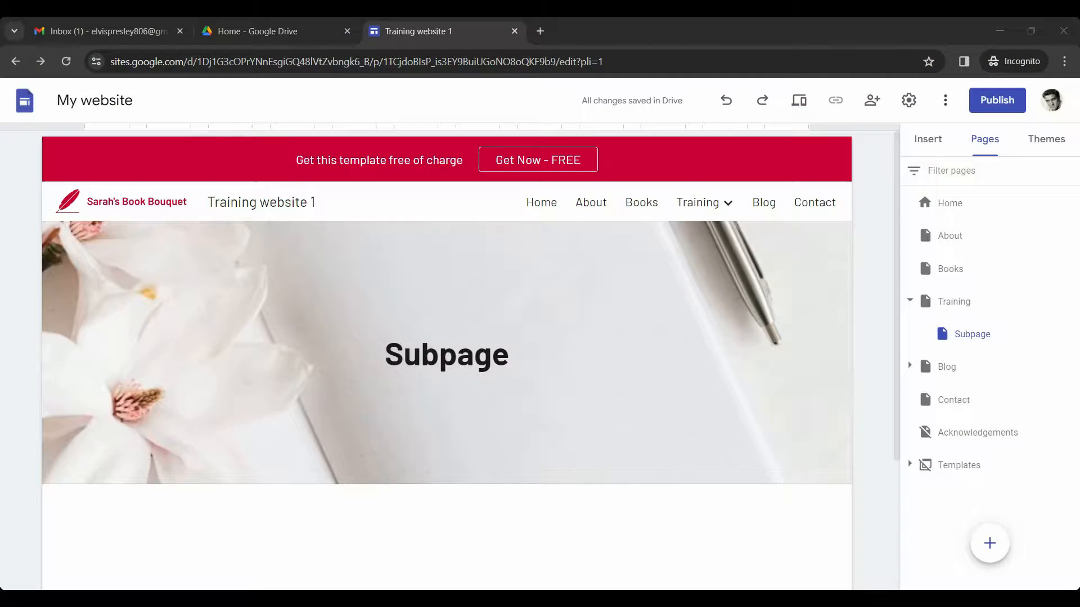
- Insert the content block with two side-by-side images and captions on Subpage and look through the other insertable elements
{"action": "left_click", "coordinate": [919, 144]}
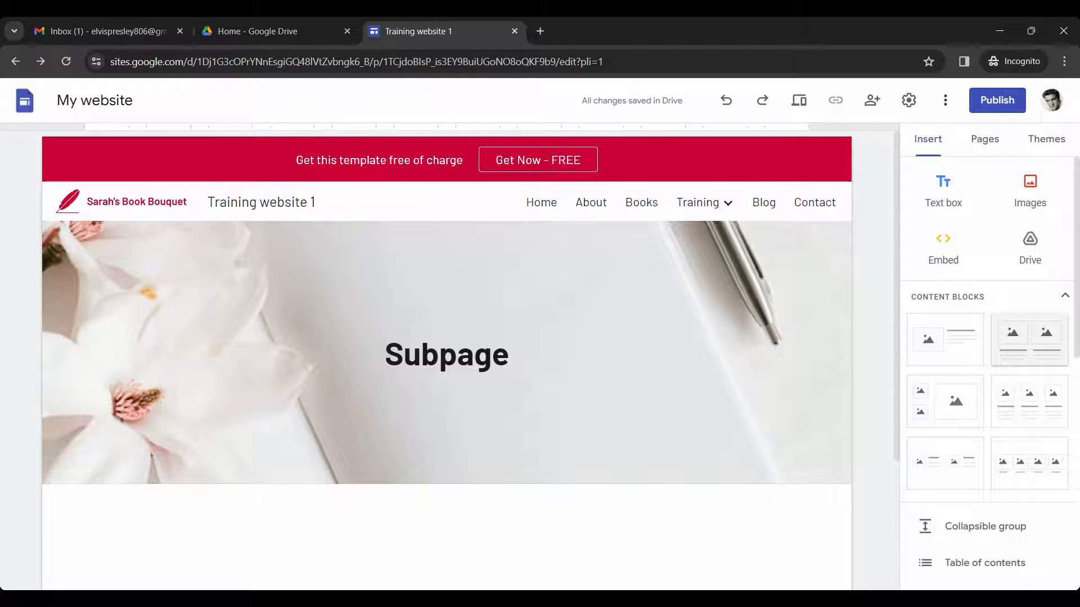
{"action": "left_click", "coordinate": [1030, 346]}
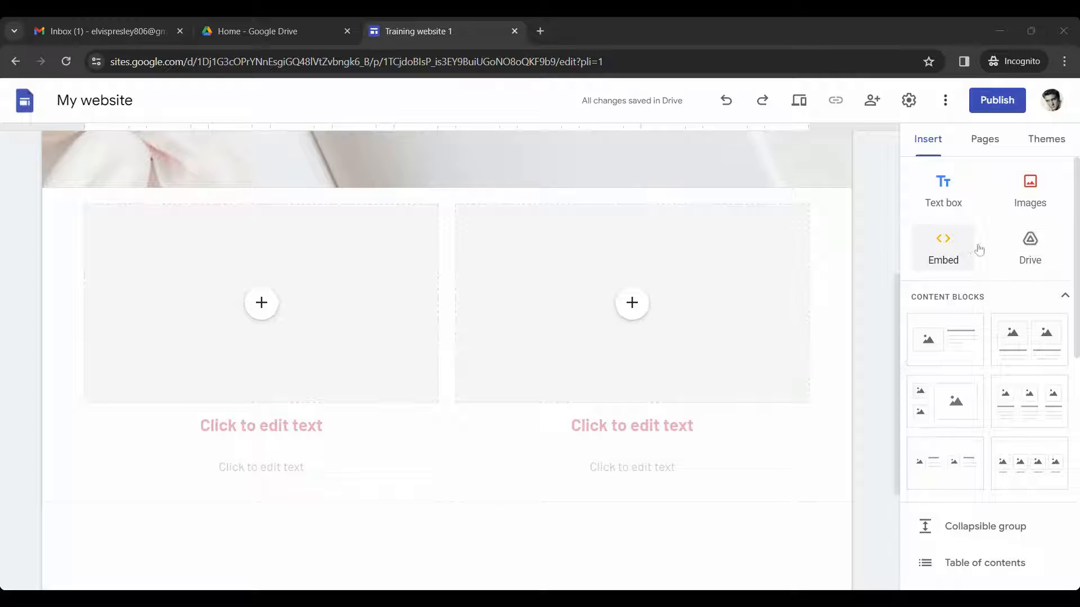
{"action": "left_click_drag", "start_coordinate": [1077, 266], "coordinate": [1077, 310]}
{"action": "scroll", "coordinate": [939, 438], "scroll_direction": "down", "scroll_amount": 3}
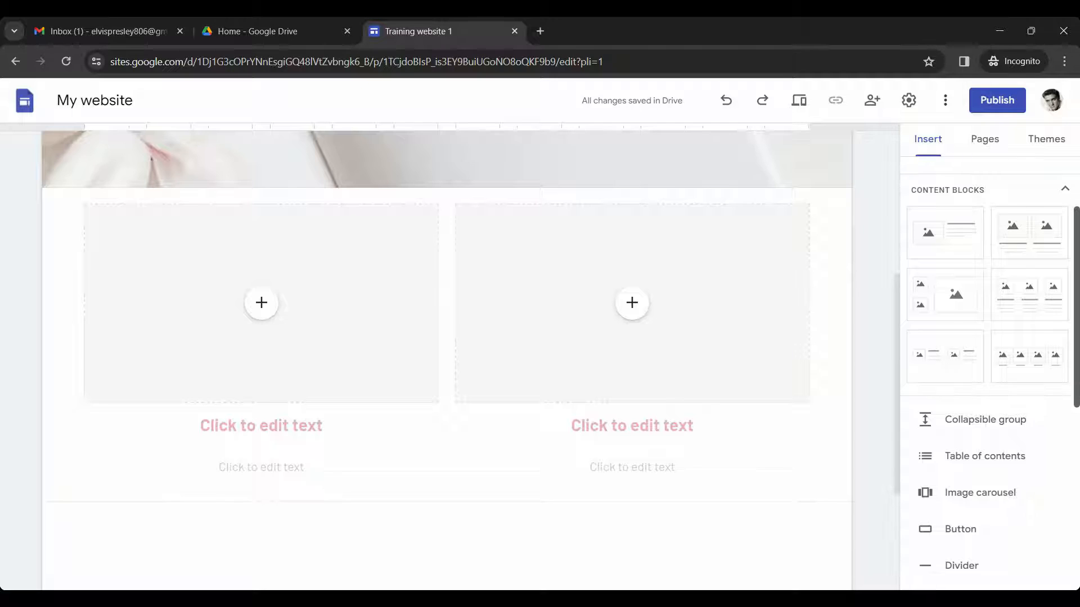
{"action": "scroll", "coordinate": [989, 374], "scroll_direction": "down", "scroll_amount": 2}
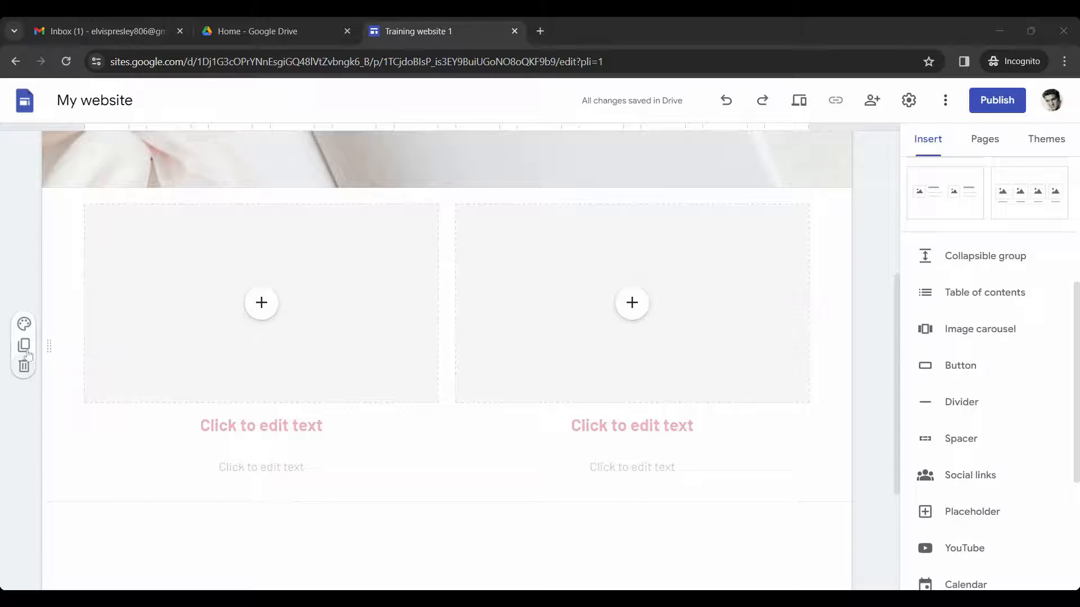
- Try a duplicate of the two-image section in section colour Style 2, and delete that copy
{"action": "left_click", "coordinate": [25, 346]}
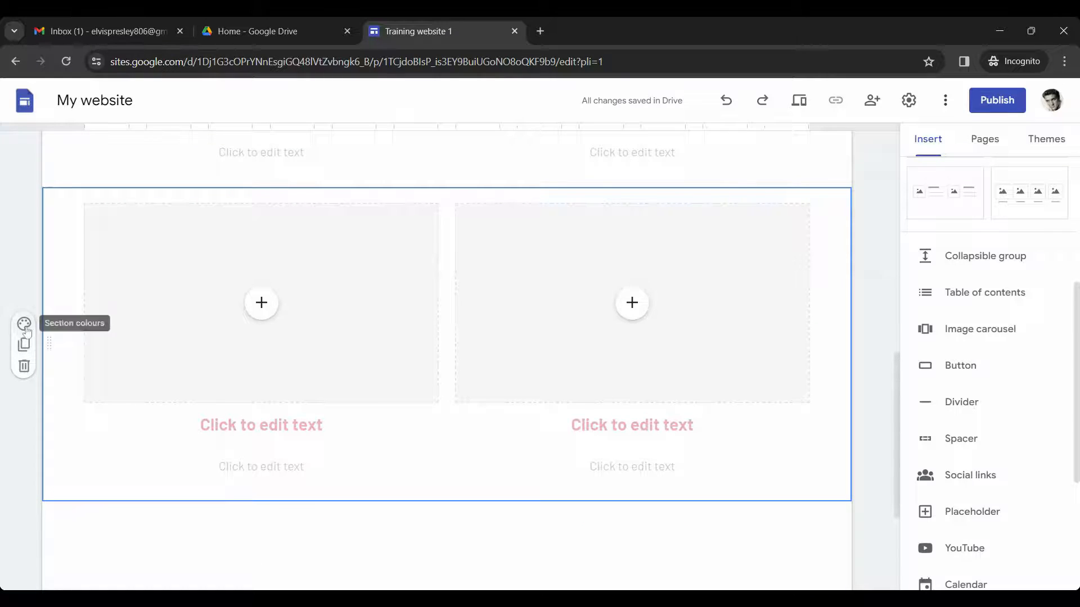
{"action": "left_click", "coordinate": [25, 326]}
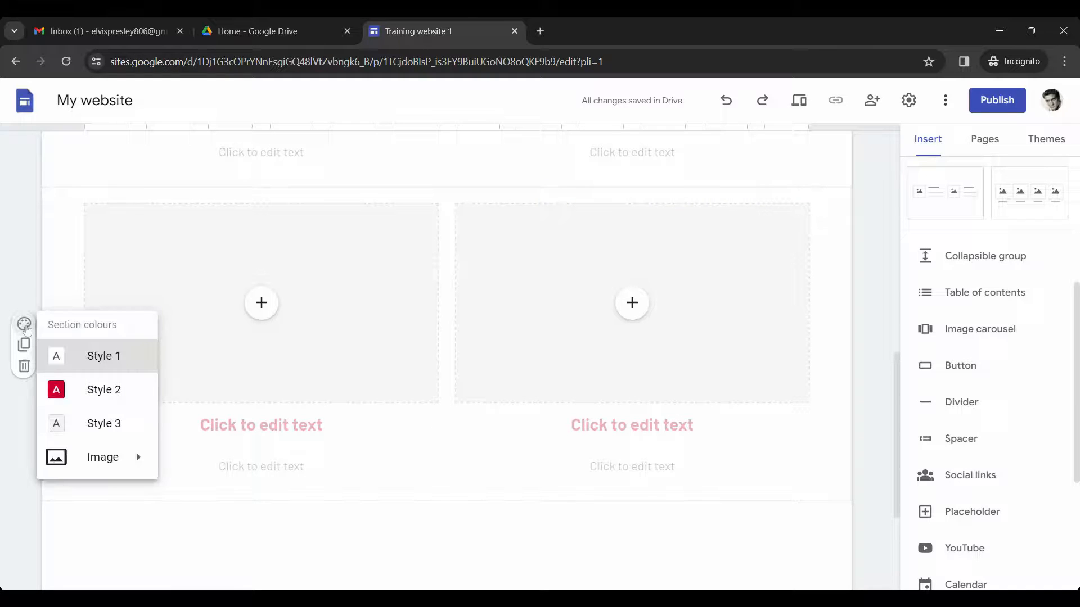
{"action": "left_click", "coordinate": [86, 392]}
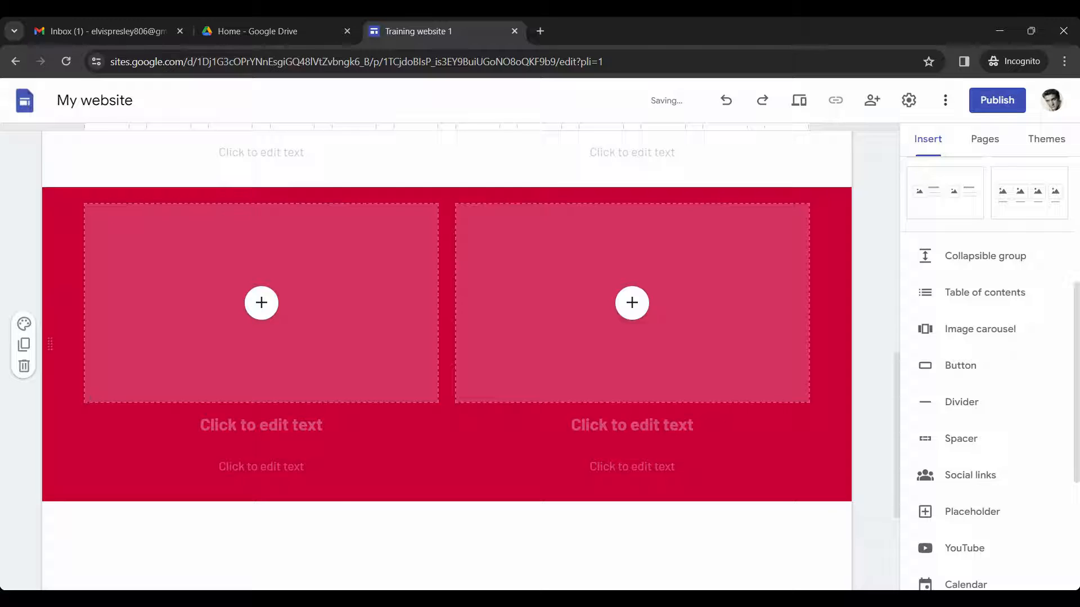
{"action": "left_click", "coordinate": [24, 370]}
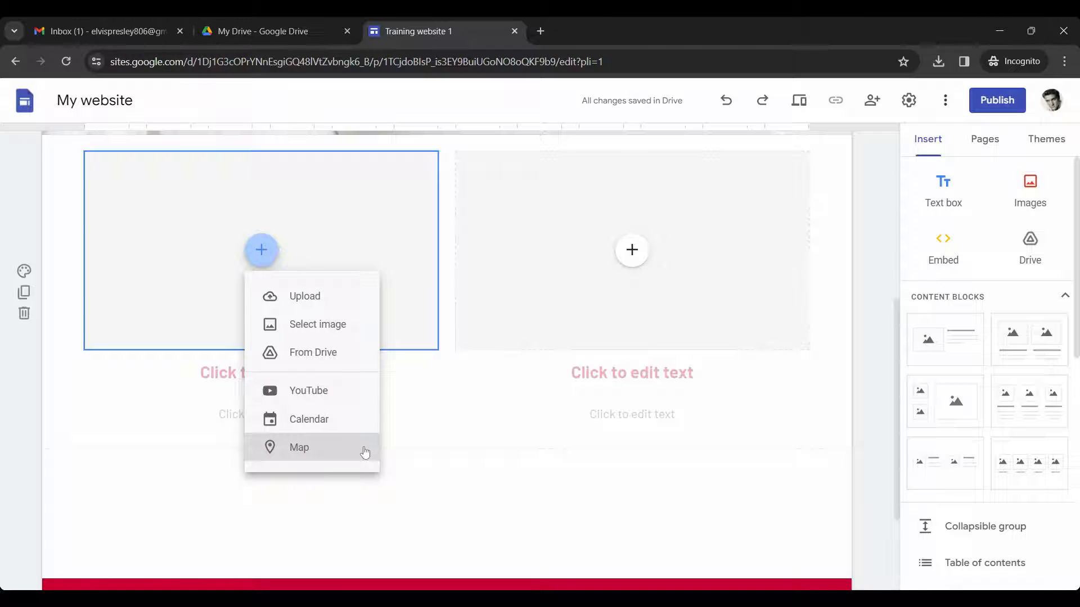
- Insert sunset.png from Google Drive into the section's left image placeholder and open the image's additional options
{"action": "left_click", "coordinate": [347, 329]}
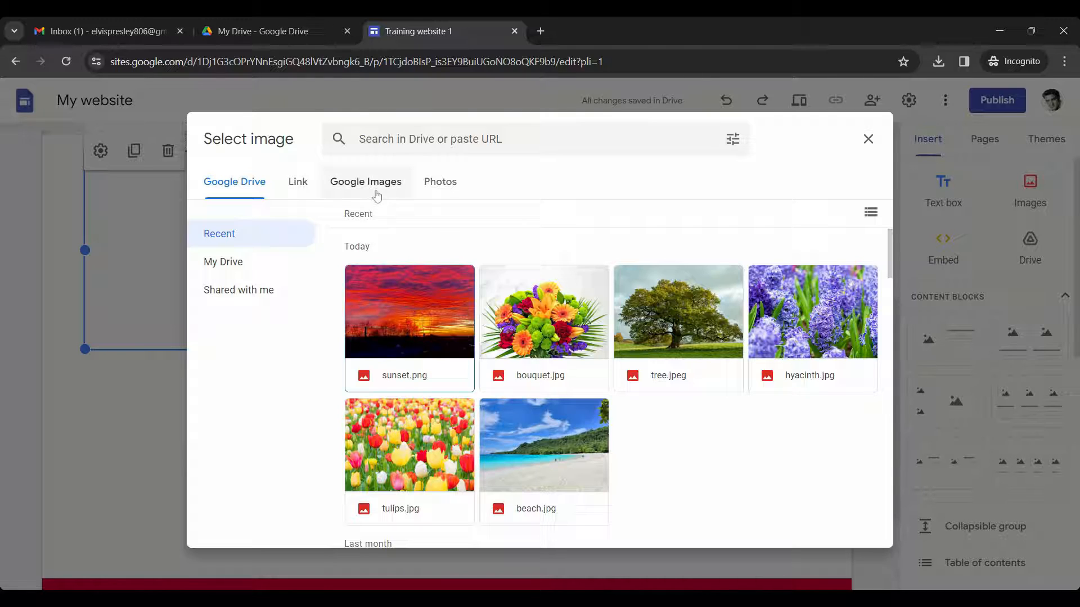
{"action": "left_click", "coordinate": [443, 316]}
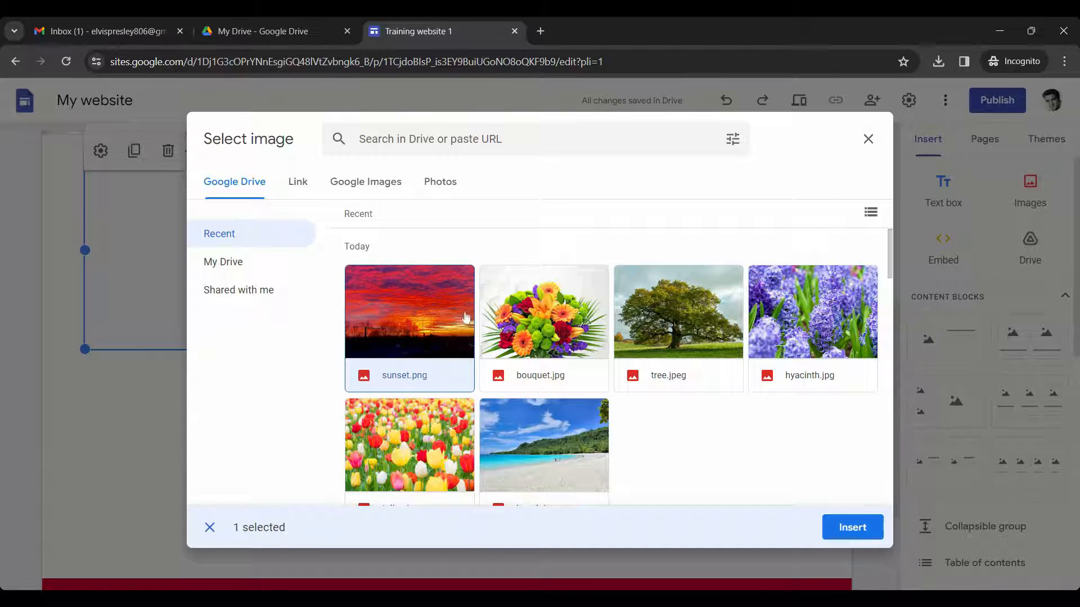
{"action": "left_click", "coordinate": [859, 530]}
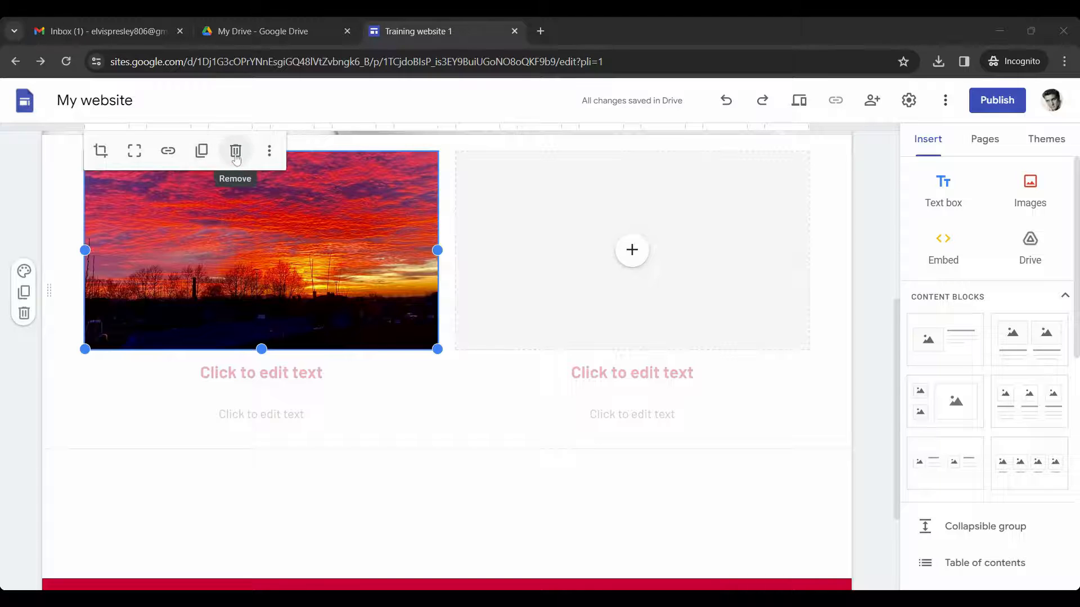
{"action": "left_click", "coordinate": [270, 153]}
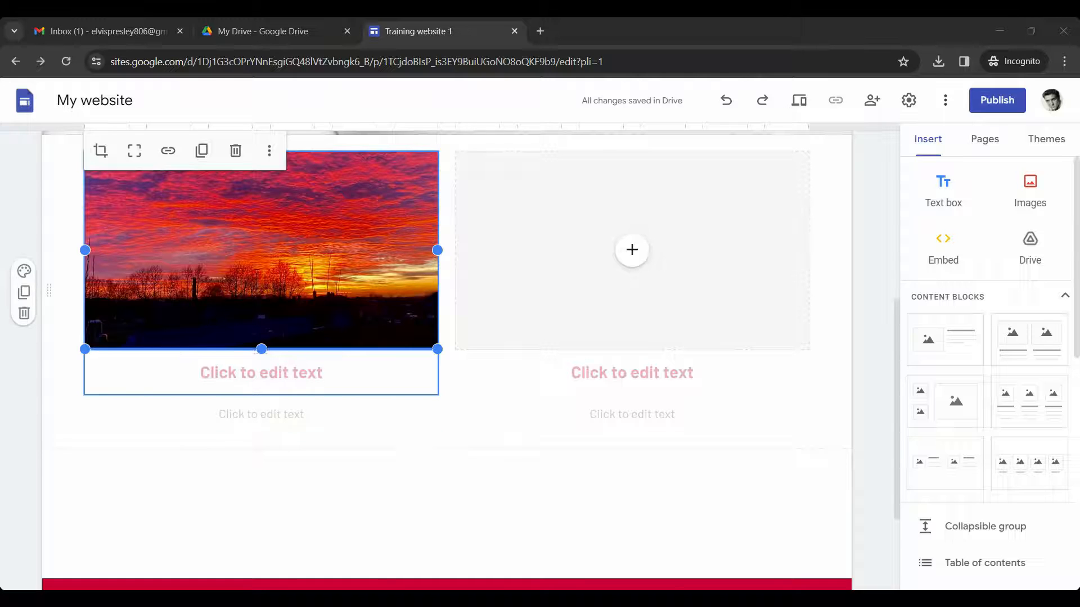
- Caption the sunset image with the heading Sunset and look through its font size and text colour options
{"action": "left_click", "coordinate": [260, 373]}
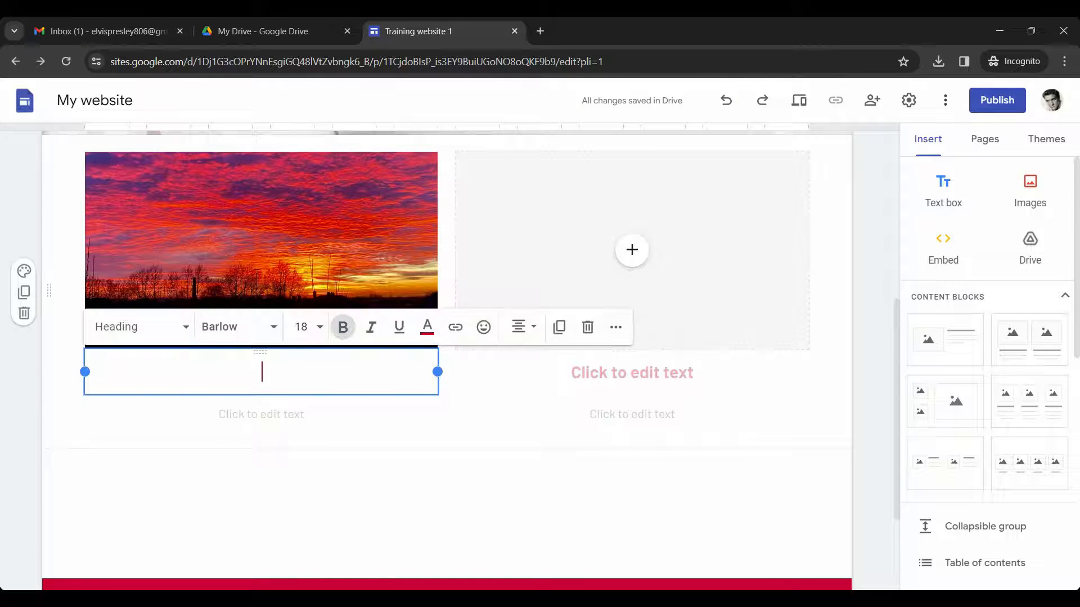
{"action": "type", "text": "Sunset"}
{"action": "left_click", "coordinate": [322, 332]}
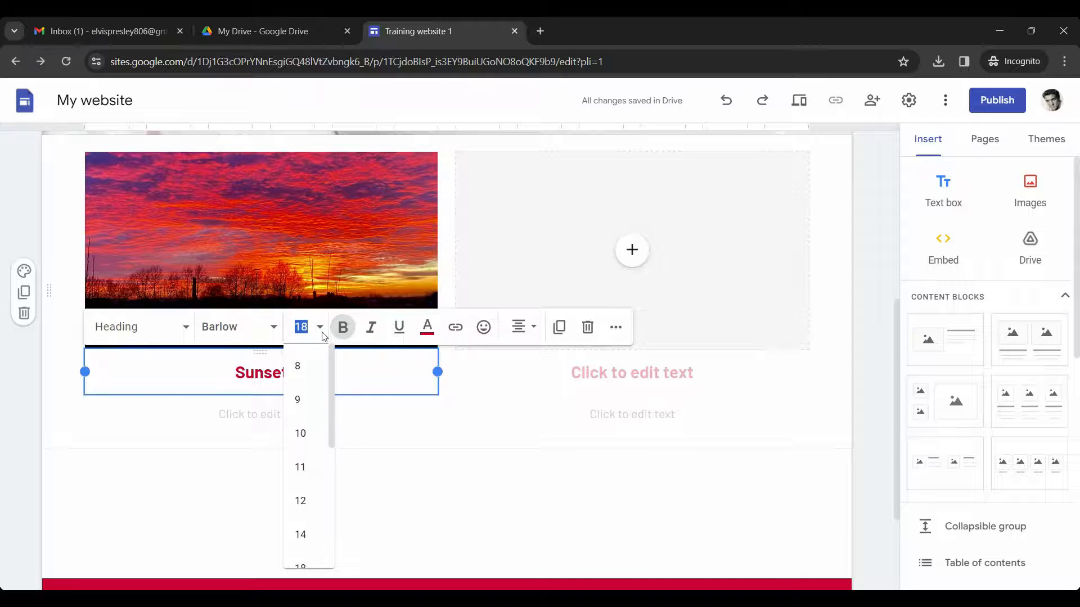
{"action": "left_click", "coordinate": [322, 332]}
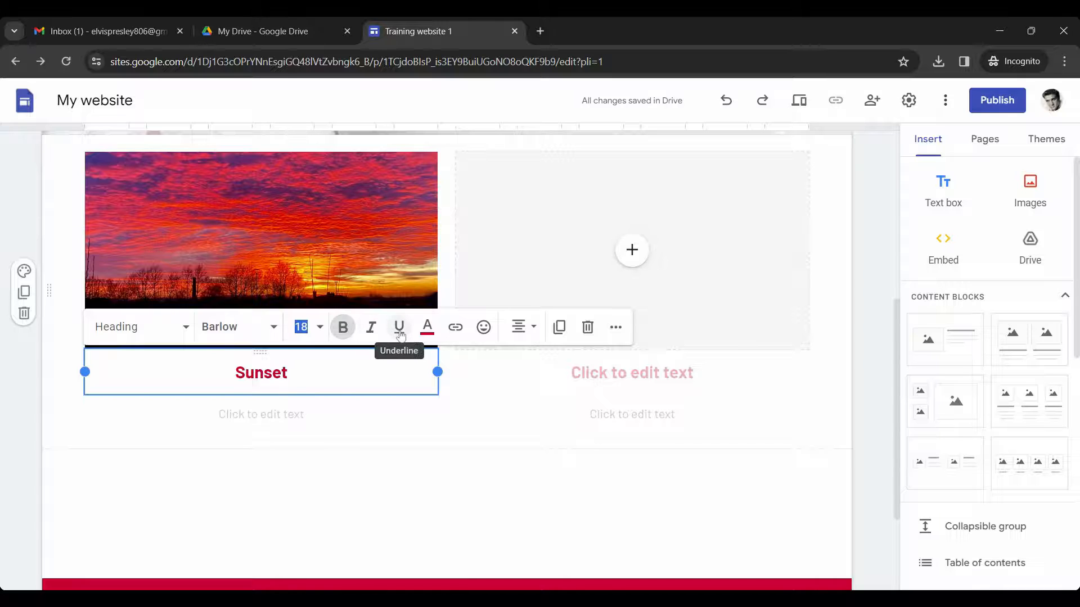
{"action": "left_click", "coordinate": [433, 333]}
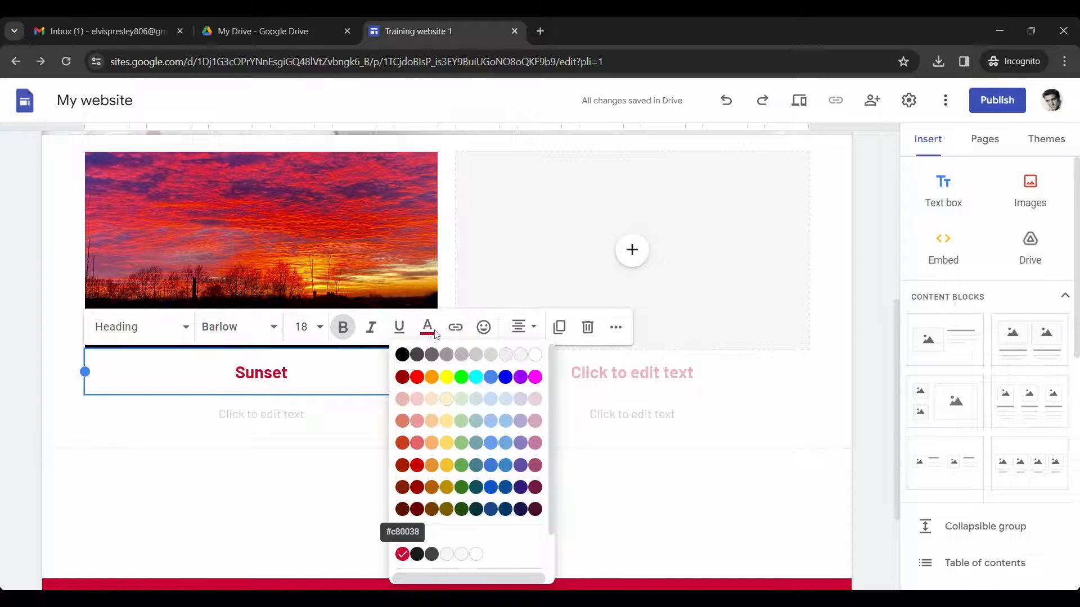
{"action": "left_click", "coordinate": [436, 334]}
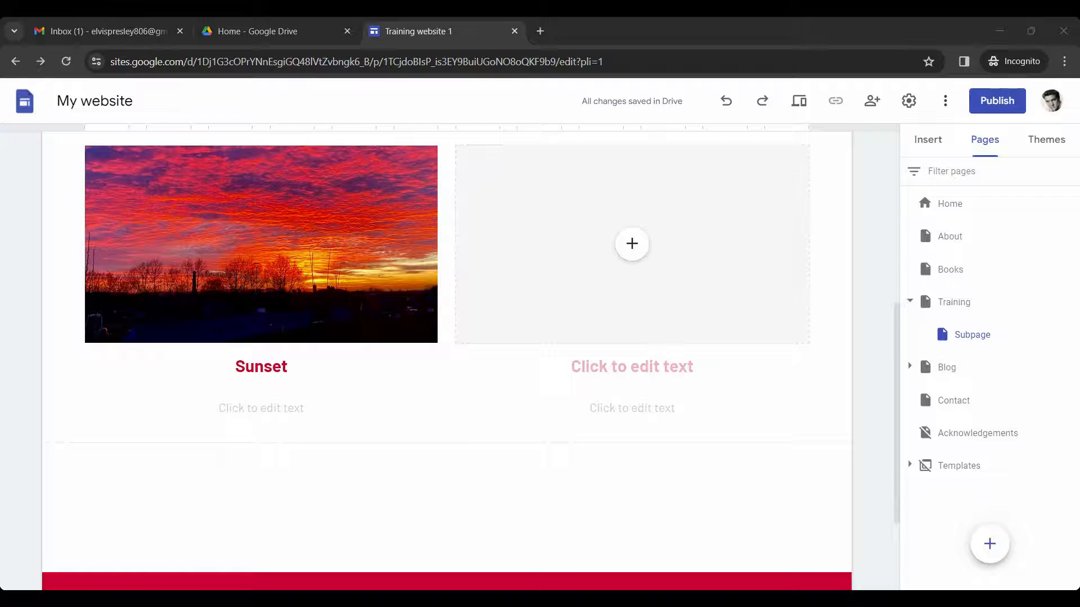
- Insert a map of London, UK into the empty placeholder beside the sunset image
{"action": "left_click", "coordinate": [633, 254]}
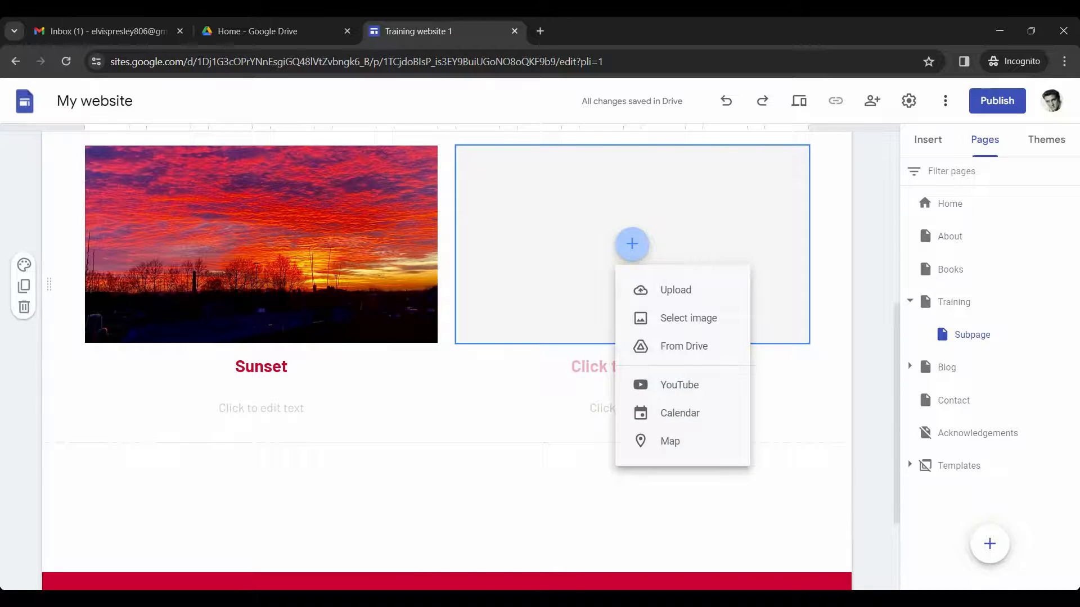
{"action": "left_click", "coordinate": [717, 444]}
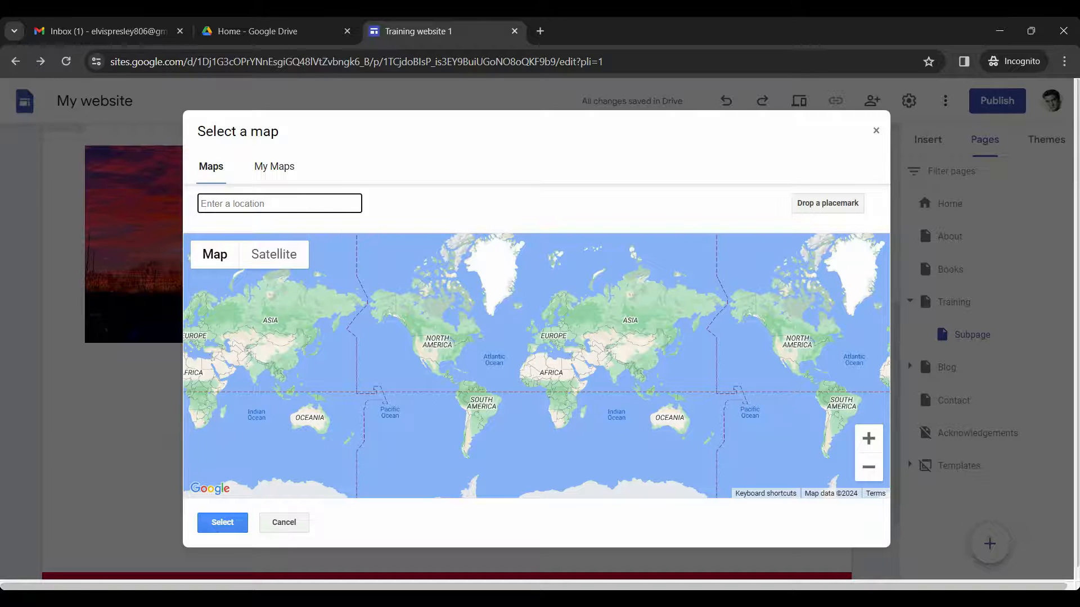
{"action": "type", "text": "London"}
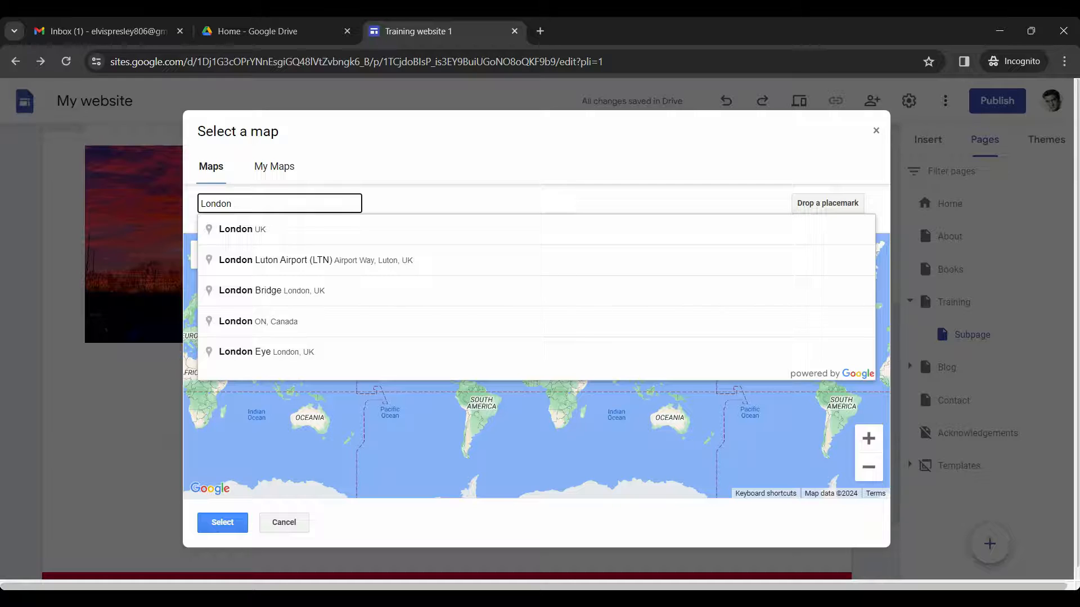
{"action": "left_click", "coordinate": [237, 235]}
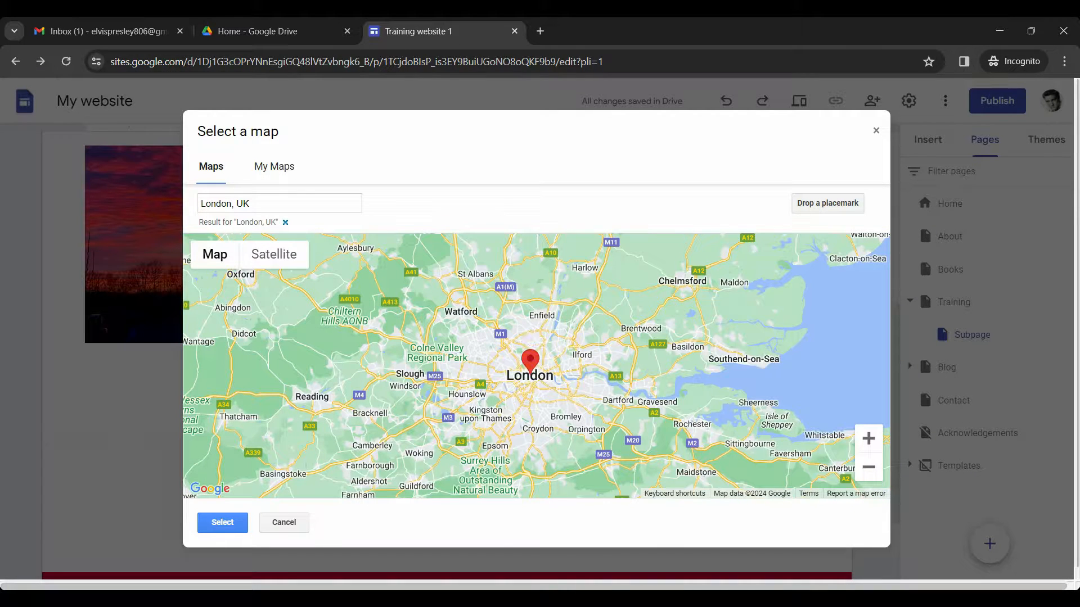
{"action": "left_click", "coordinate": [223, 522]}
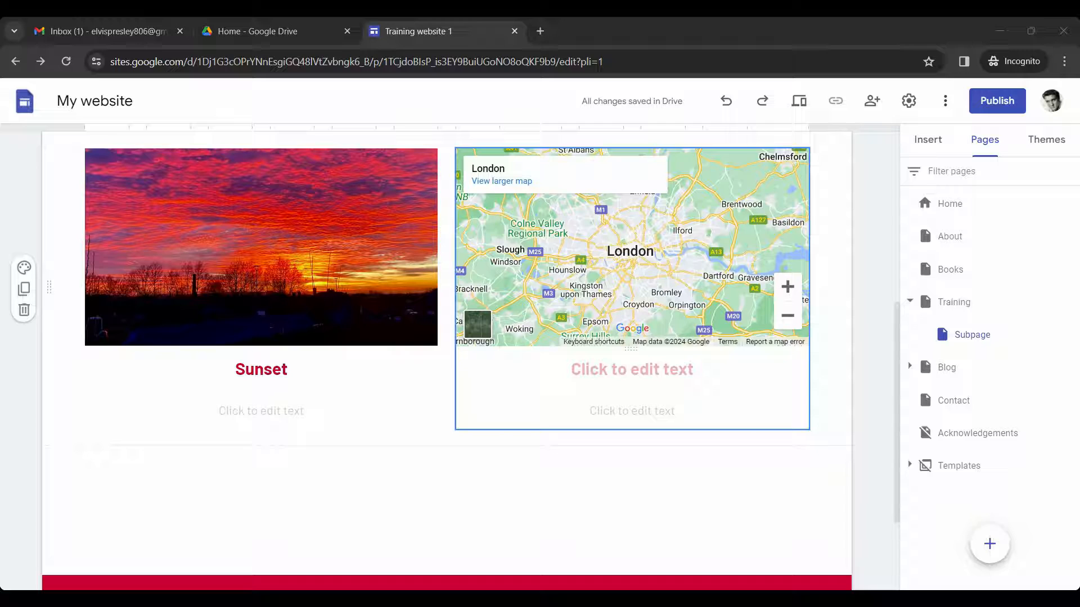
- Enter London, UK as the heading under the map and paste the copied London description into the text field below it
{"action": "left_click", "coordinate": [632, 369]}
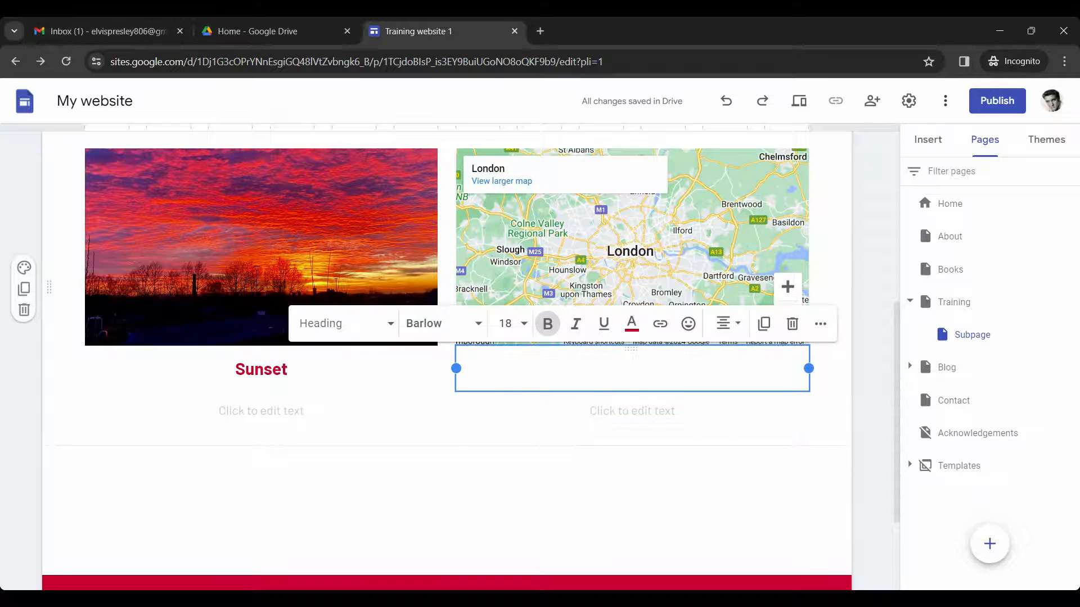
{"action": "type", "text": "London, UK"}
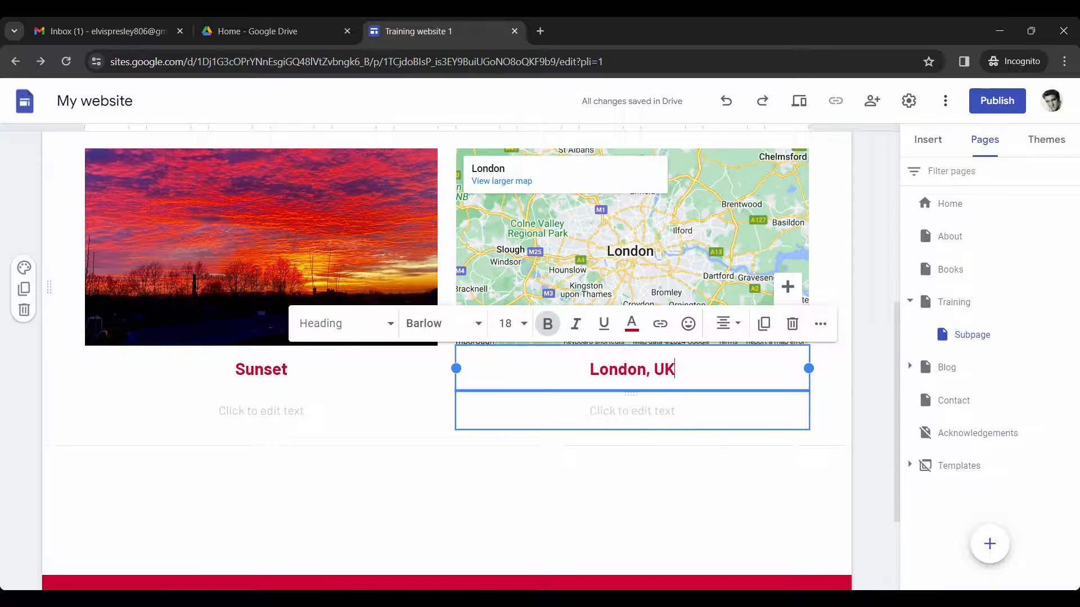
{"action": "left_click", "coordinate": [633, 410]}
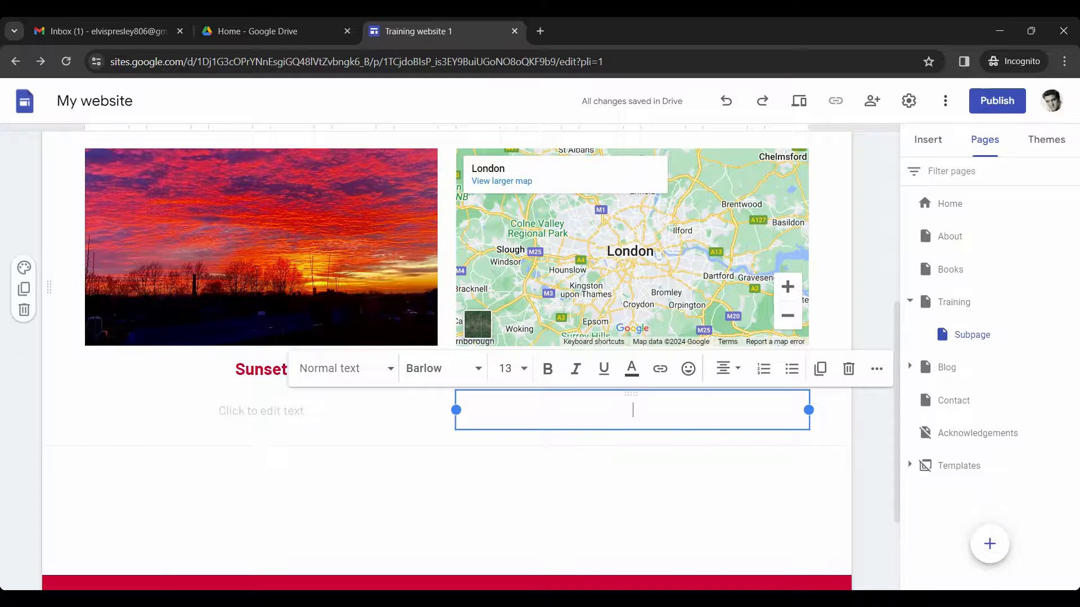
{"action": "key", "text": "ctrl+v"}
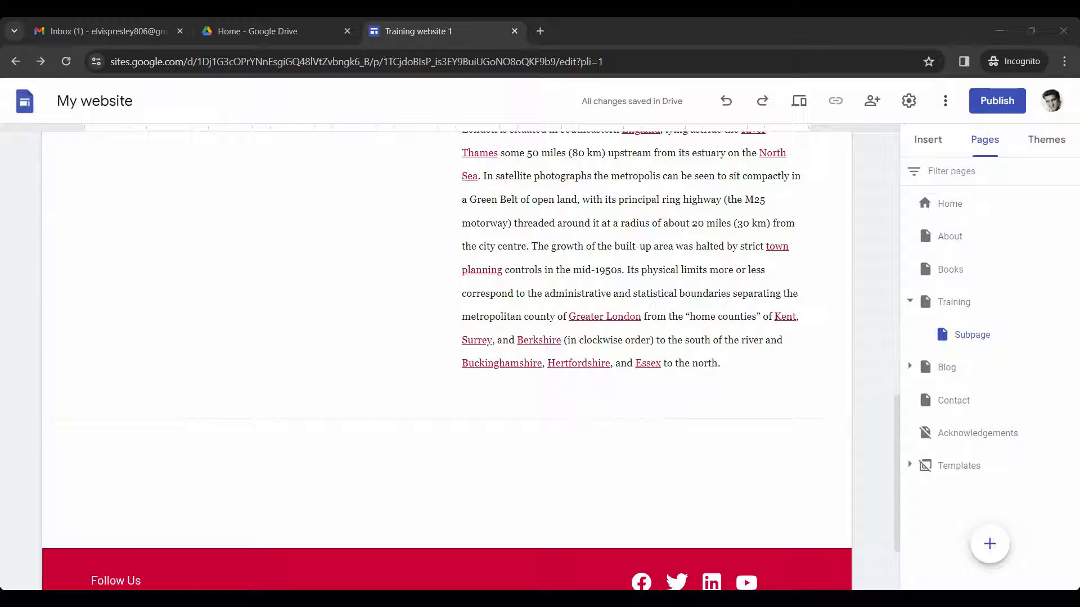
- Add a text box in a new section below the image and map section
{"action": "left_click", "coordinate": [927, 143]}
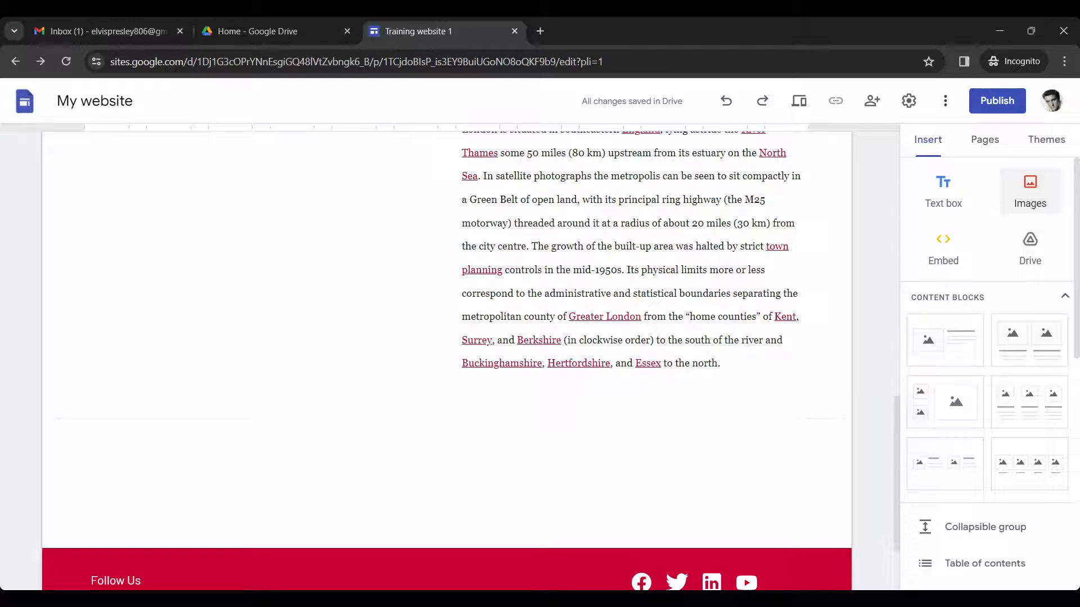
{"action": "left_click", "coordinate": [954, 197]}
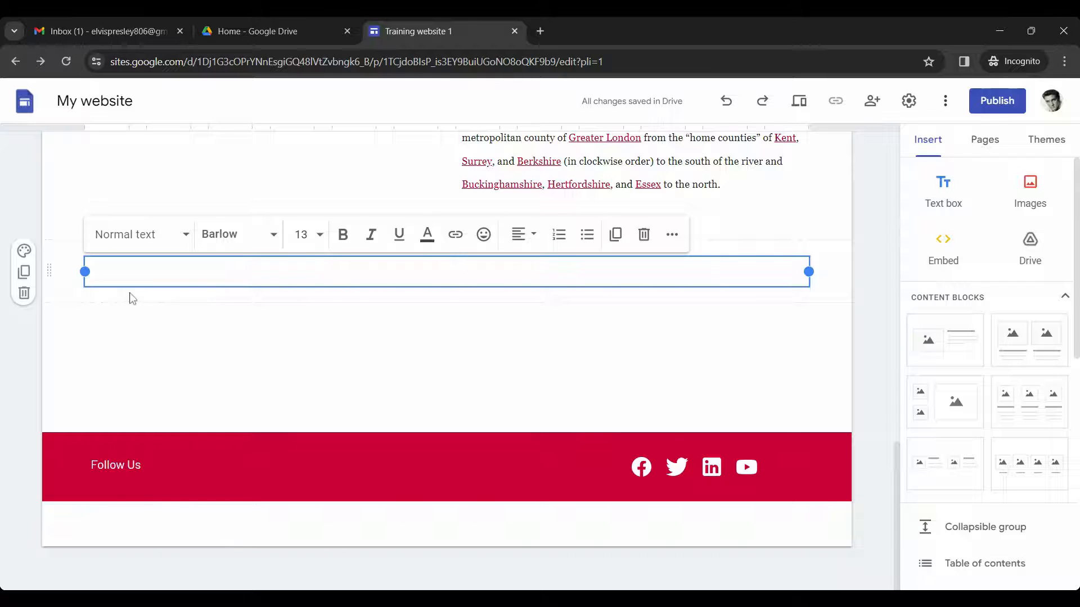
- Look at the new section's colour styles, duplicate the section and delete the copy
{"action": "left_click", "coordinate": [24, 252]}
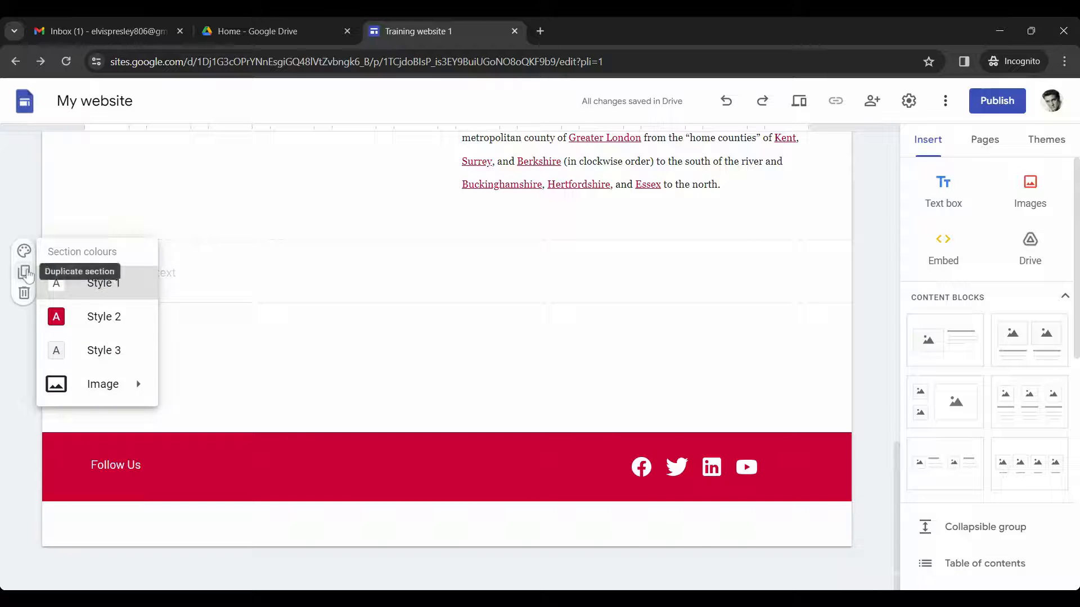
{"action": "left_click", "coordinate": [24, 273]}
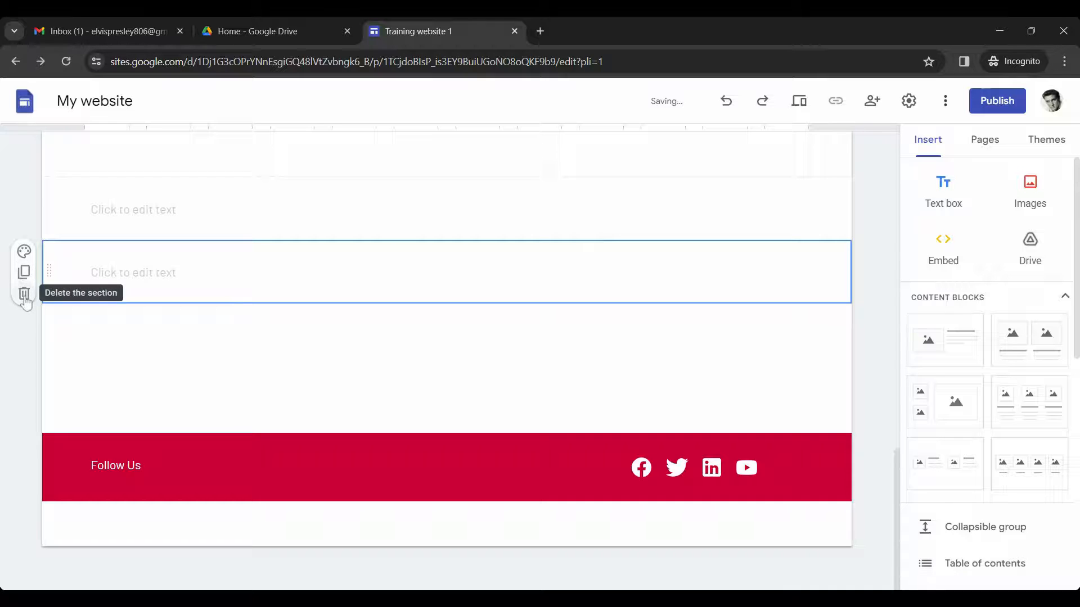
{"action": "left_click", "coordinate": [24, 294]}
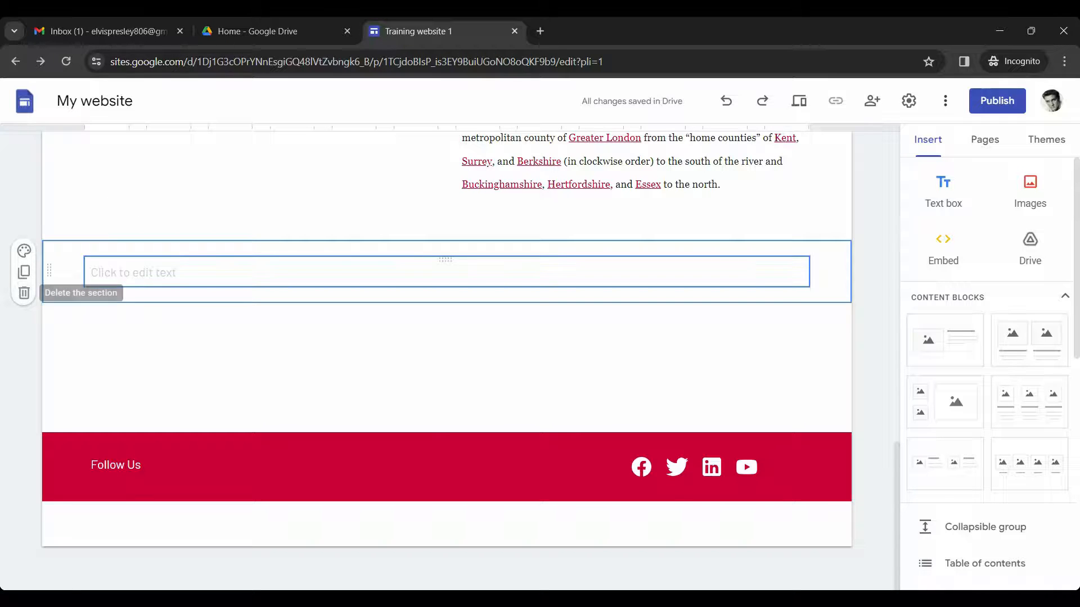
- Enter Text in the new text box and apply the Title text style
{"action": "left_click", "coordinate": [92, 273]}
{"action": "type", "text": "Te"}
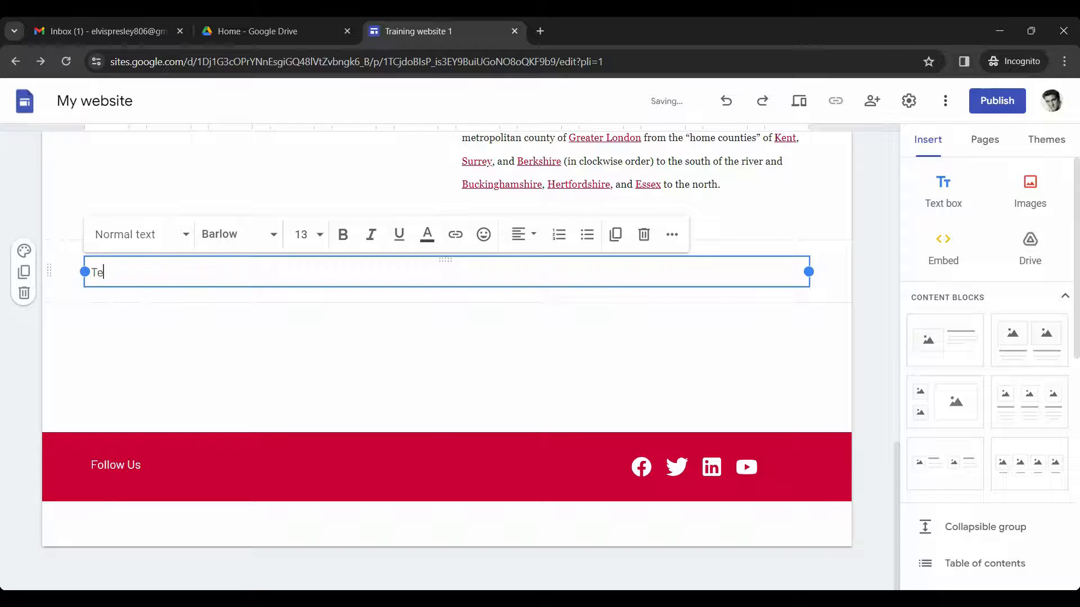
{"action": "type", "text": "xt"}
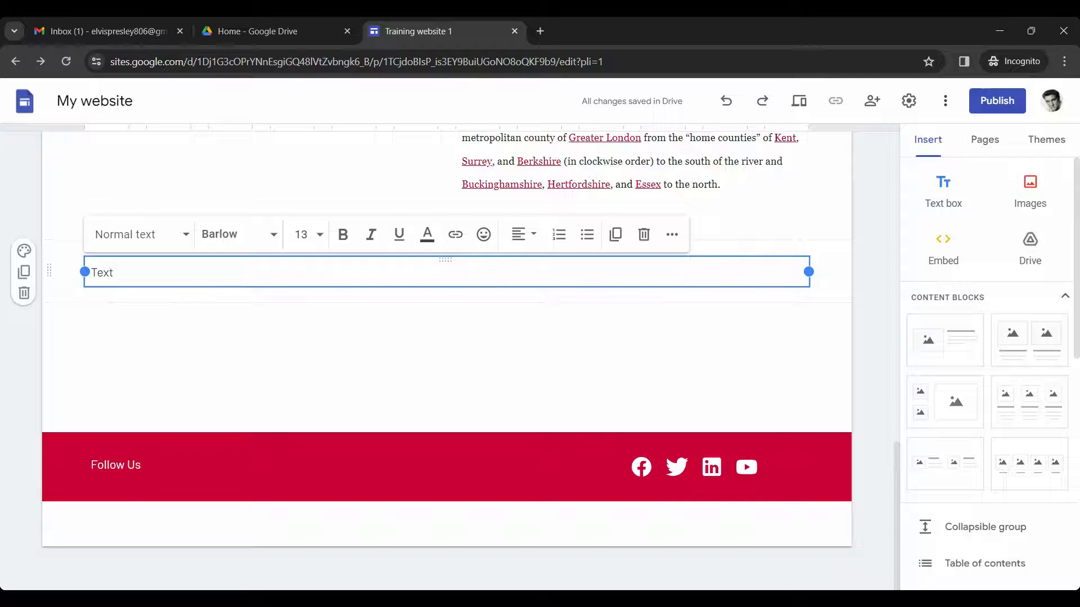
{"action": "left_click", "coordinate": [186, 236]}
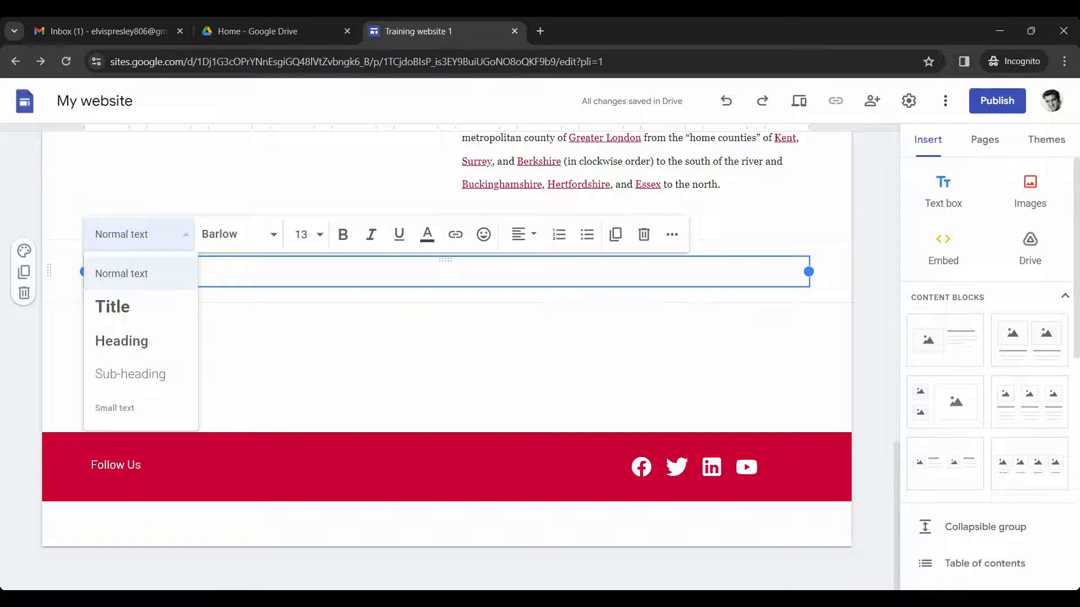
{"action": "left_click", "coordinate": [157, 308]}
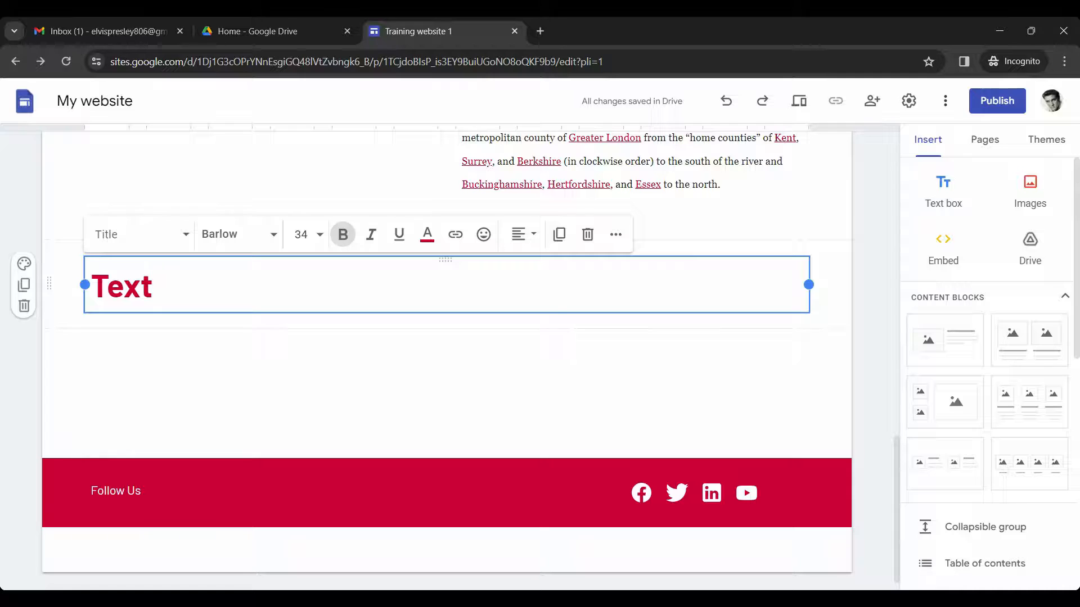
- Narrow the Text title box to about a third of the content width and place a duplicate beside it in the same section
{"action": "scroll", "coordinate": [868, 325], "scroll_direction": "down", "scroll_amount": 1}
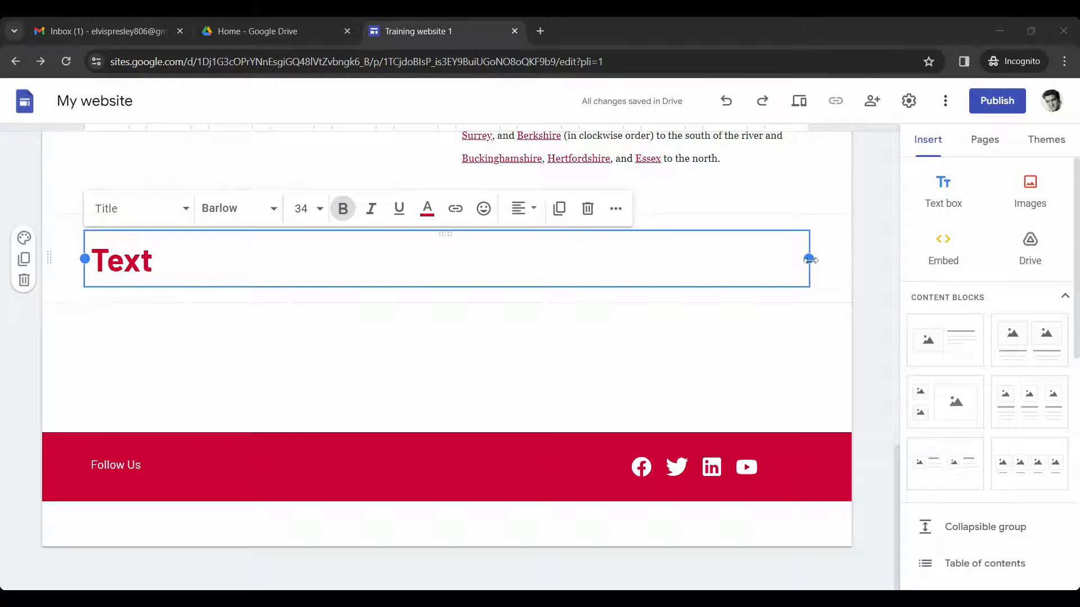
{"action": "left_click_drag", "start_coordinate": [809, 259], "coordinate": [314, 259]}
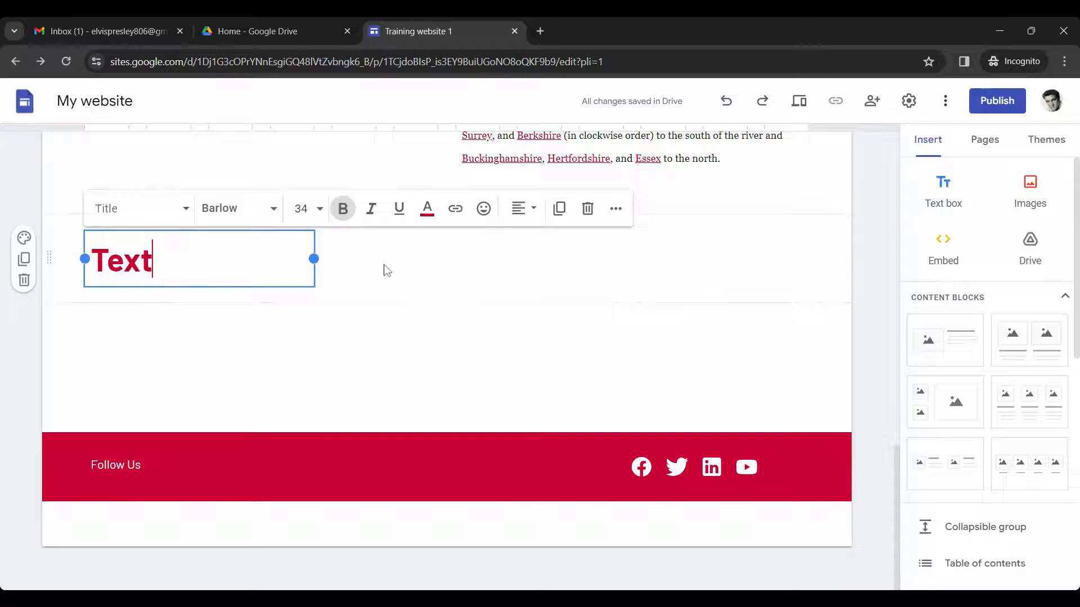
{"action": "left_click", "coordinate": [561, 214]}
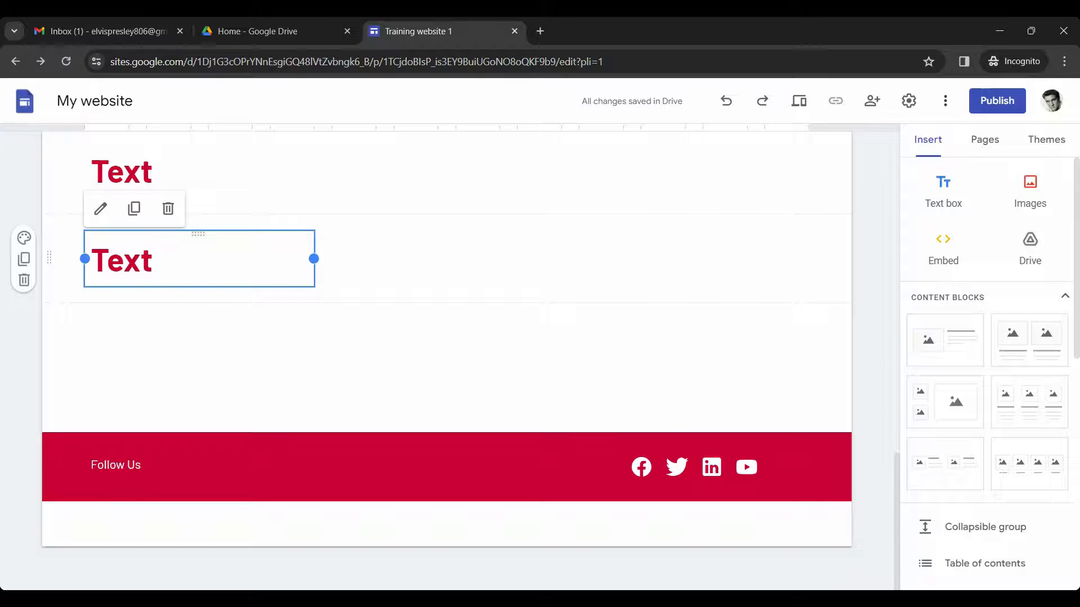
{"action": "left_click_drag", "start_coordinate": [311, 229], "coordinate": [350, 195]}
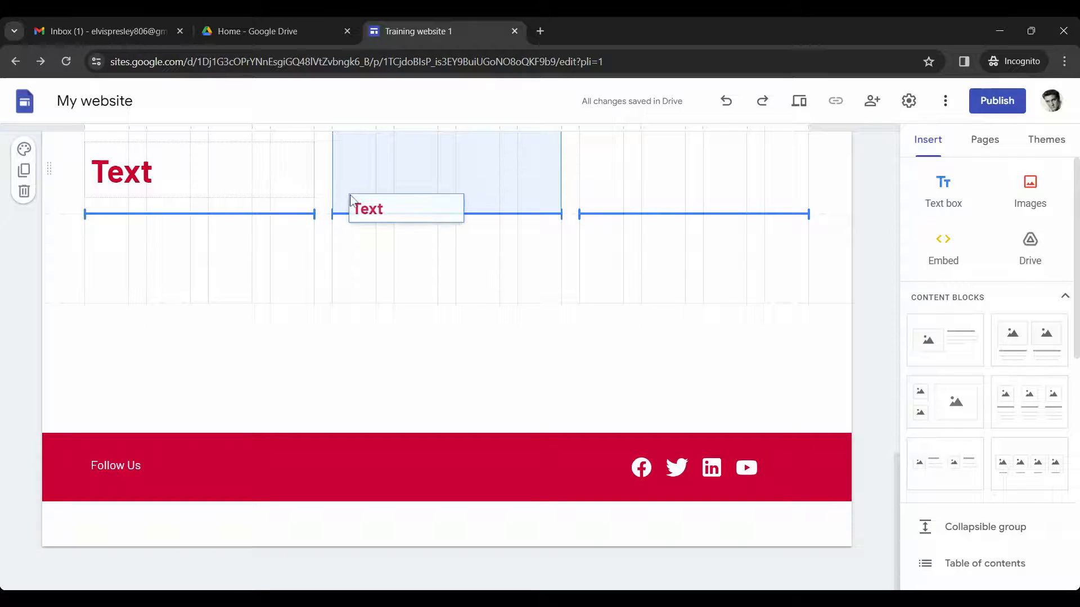
{"action": "left_click_drag", "start_coordinate": [350, 198], "coordinate": [351, 198]}
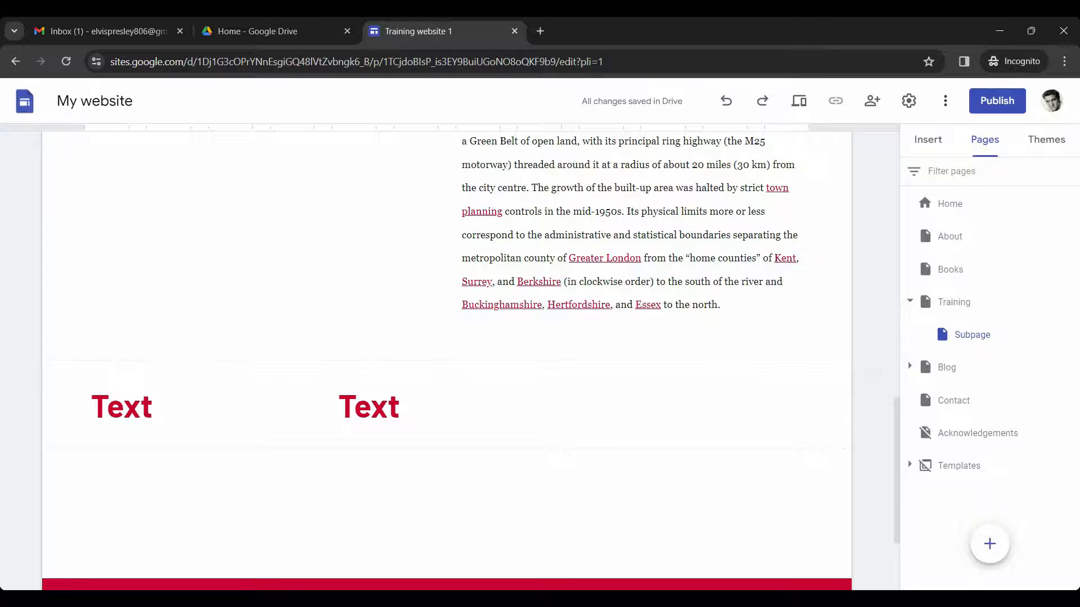
- Replace the "Myself," heading below the Home page banner with Training
{"action": "left_click", "coordinate": [961, 212]}
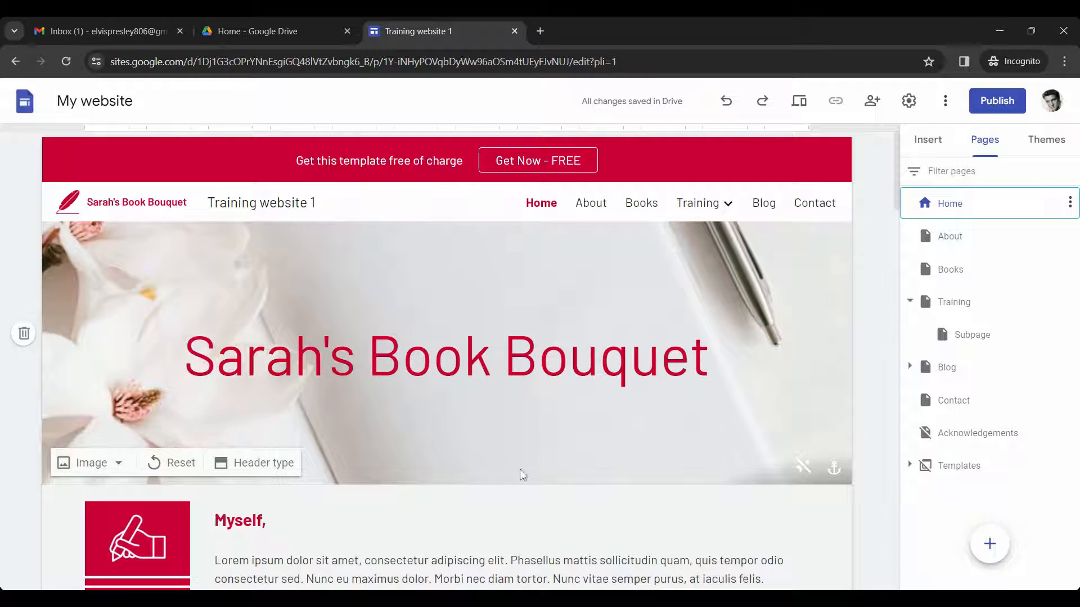
{"action": "left_click", "coordinate": [501, 525]}
{"action": "left_click", "coordinate": [338, 560]}
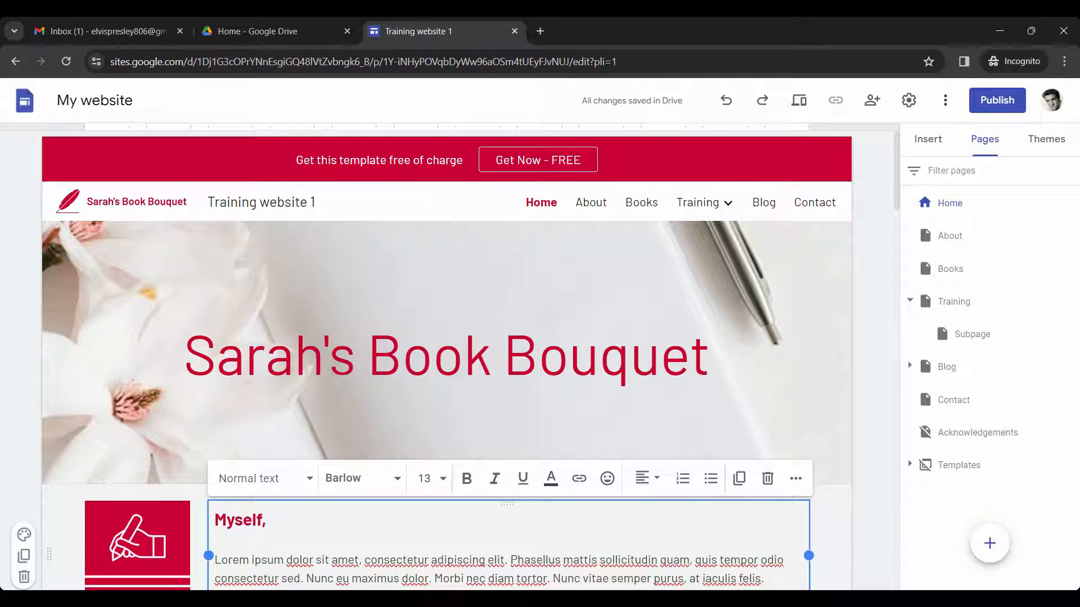
{"action": "left_click_drag", "start_coordinate": [266, 521], "coordinate": [190, 523]}
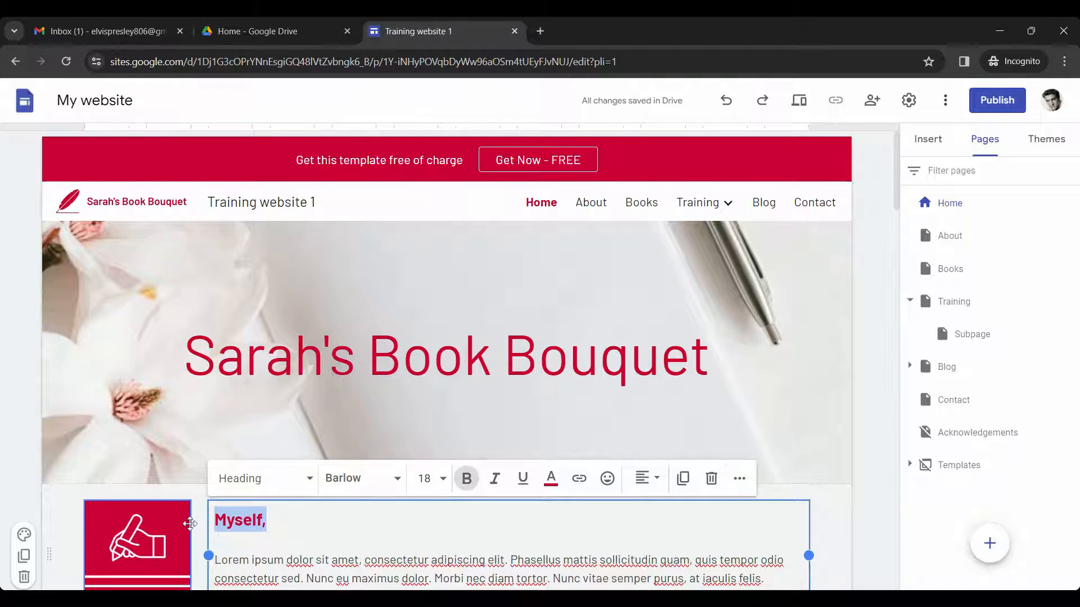
{"action": "key", "text": "BackSpace"}
{"action": "type", "text": "Training"}
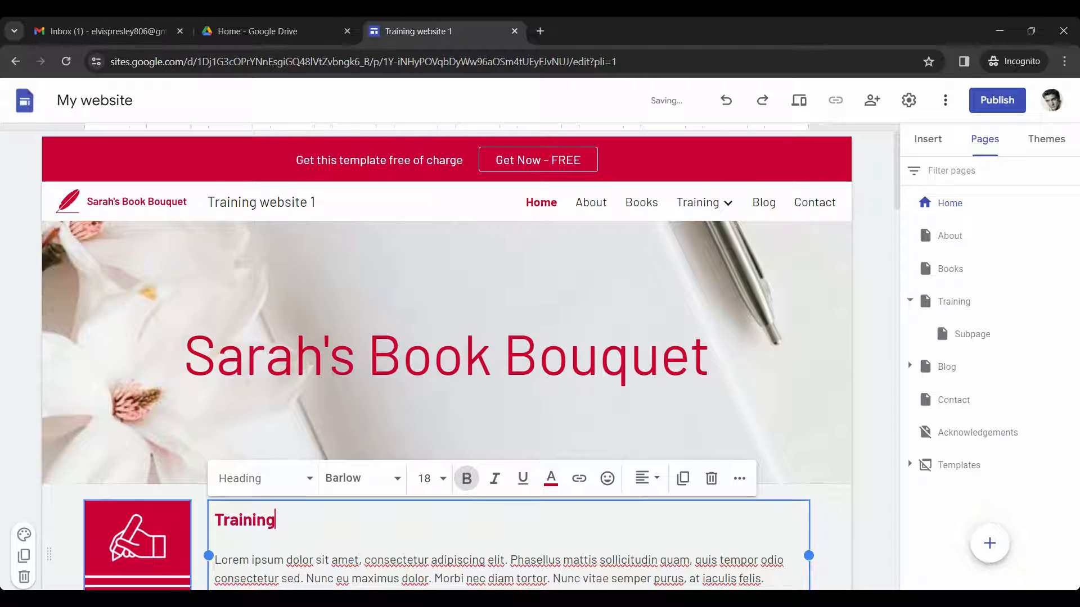
- Set the font size of the Home page's Training heading to 36
{"action": "left_click_drag", "start_coordinate": [276, 521], "coordinate": [210, 521]}
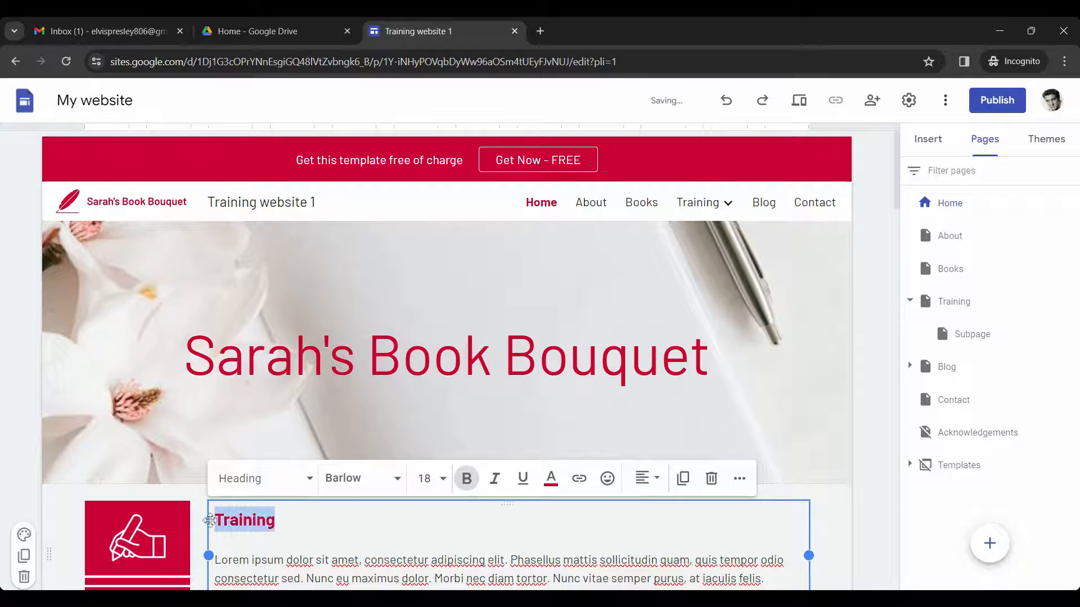
{"action": "left_click", "coordinate": [447, 484]}
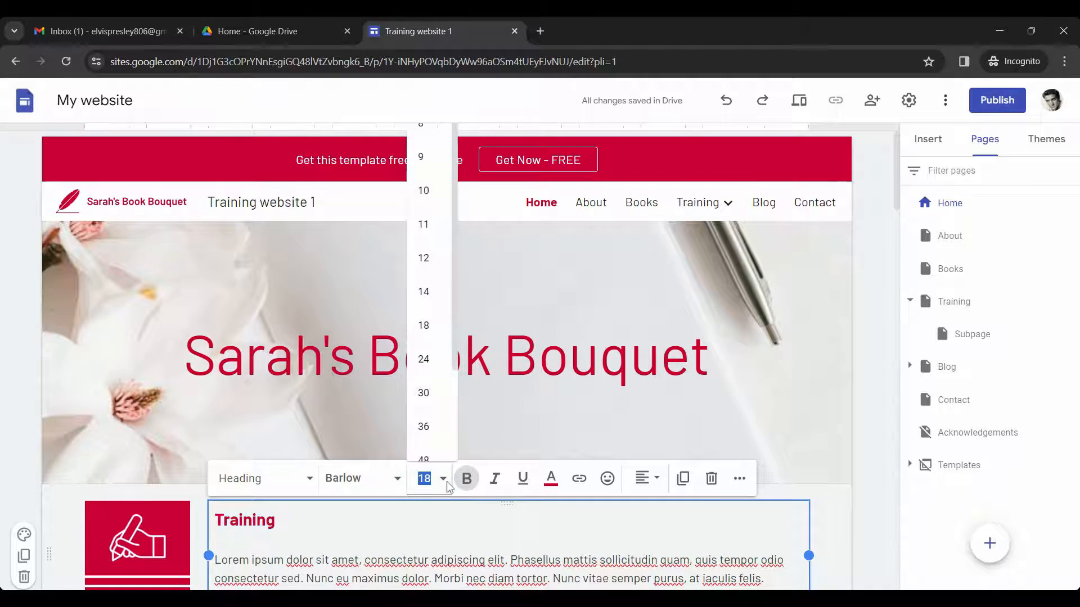
{"action": "left_click", "coordinate": [436, 432]}
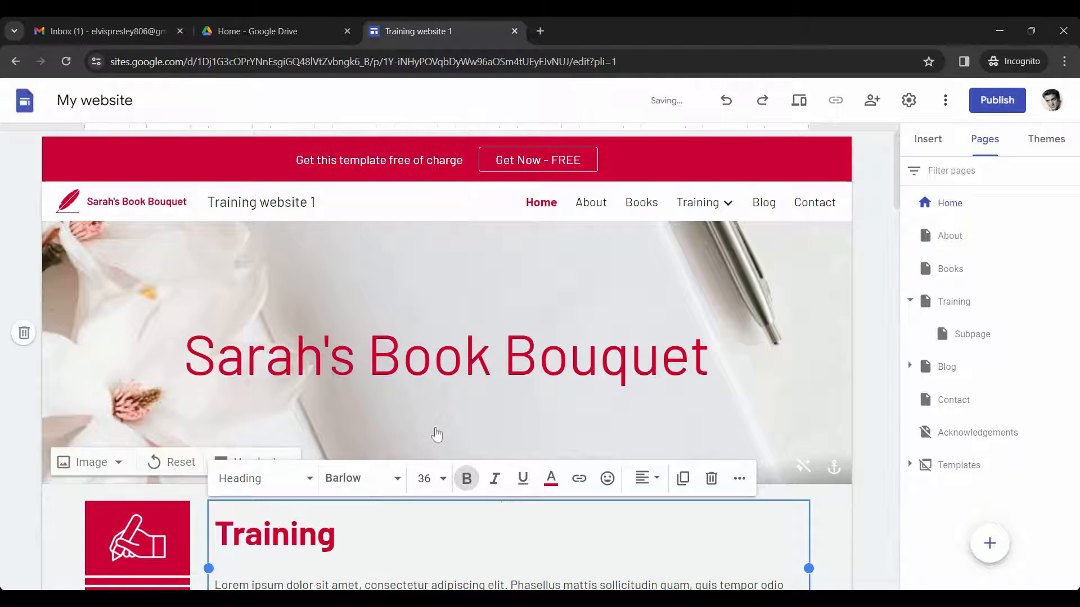
- Replace the large middle book image under What I wrote on the Home page with tree.jpeg from Google Drive
{"action": "scroll", "coordinate": [436, 435], "scroll_direction": "down", "scroll_amount": 1}
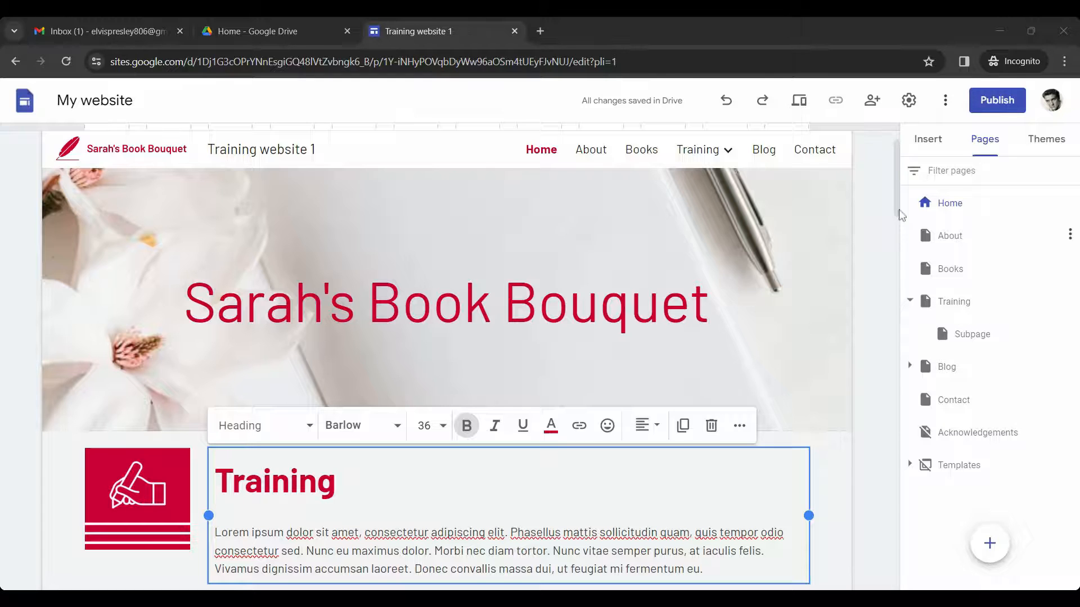
{"action": "left_click_drag", "start_coordinate": [898, 217], "coordinate": [914, 369]}
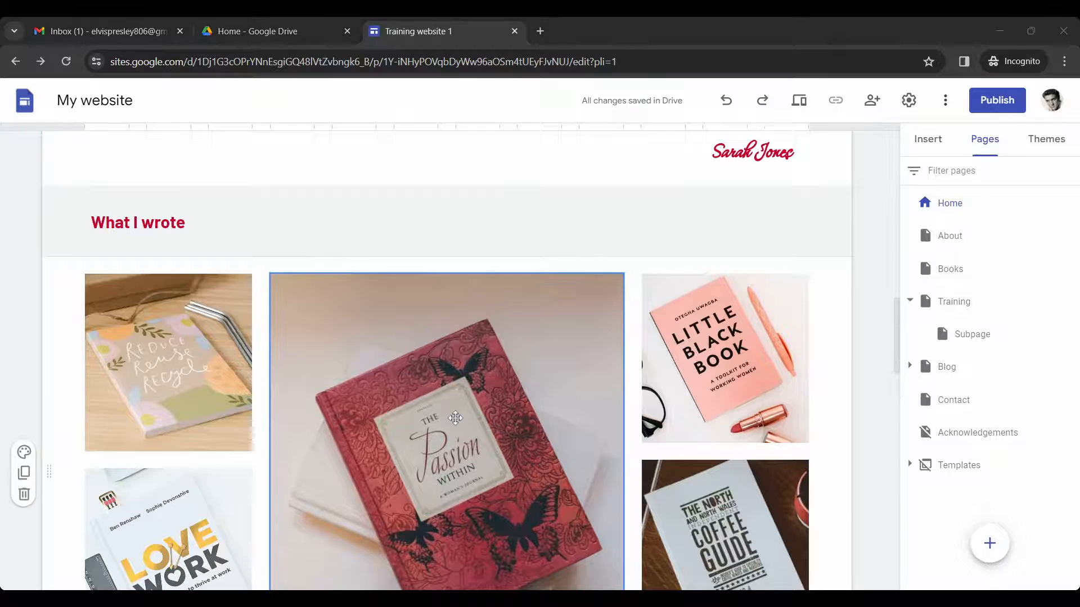
{"action": "left_click", "coordinate": [455, 417]}
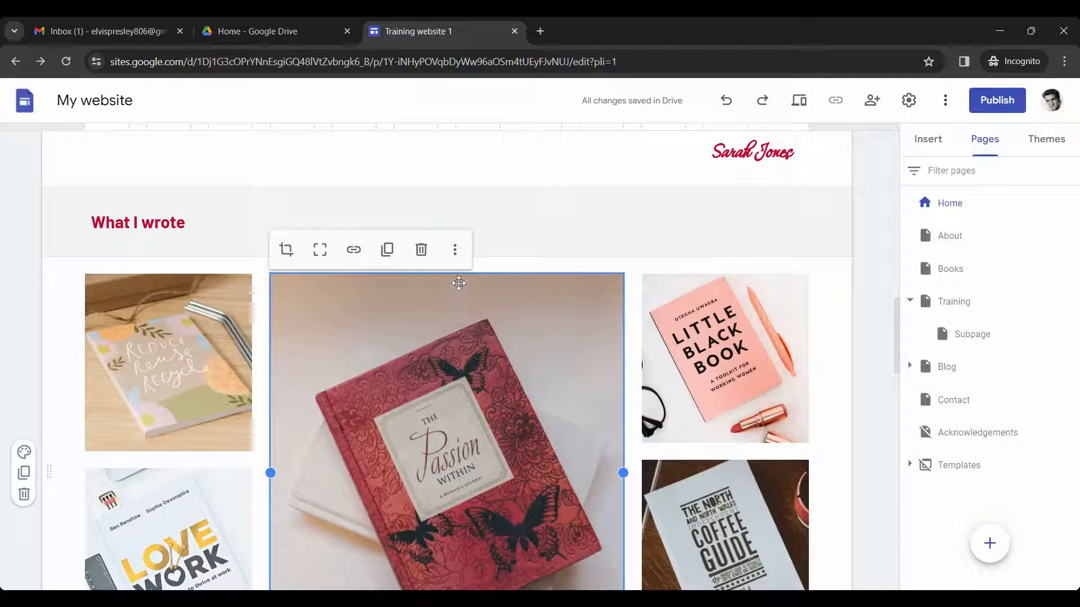
{"action": "left_click", "coordinate": [458, 254]}
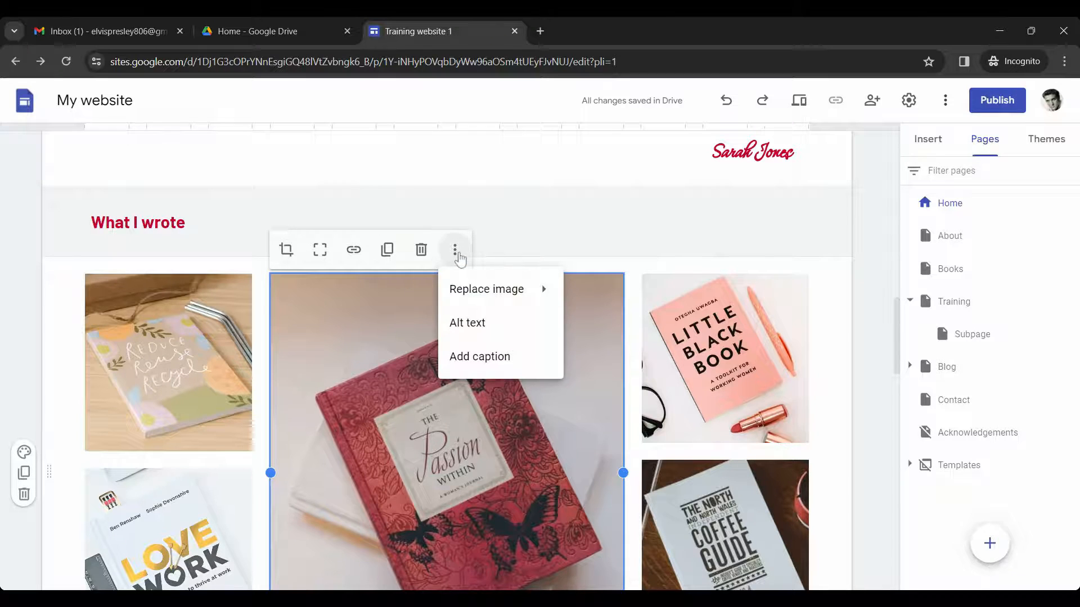
{"action": "mouse_move", "coordinate": [461, 292]}
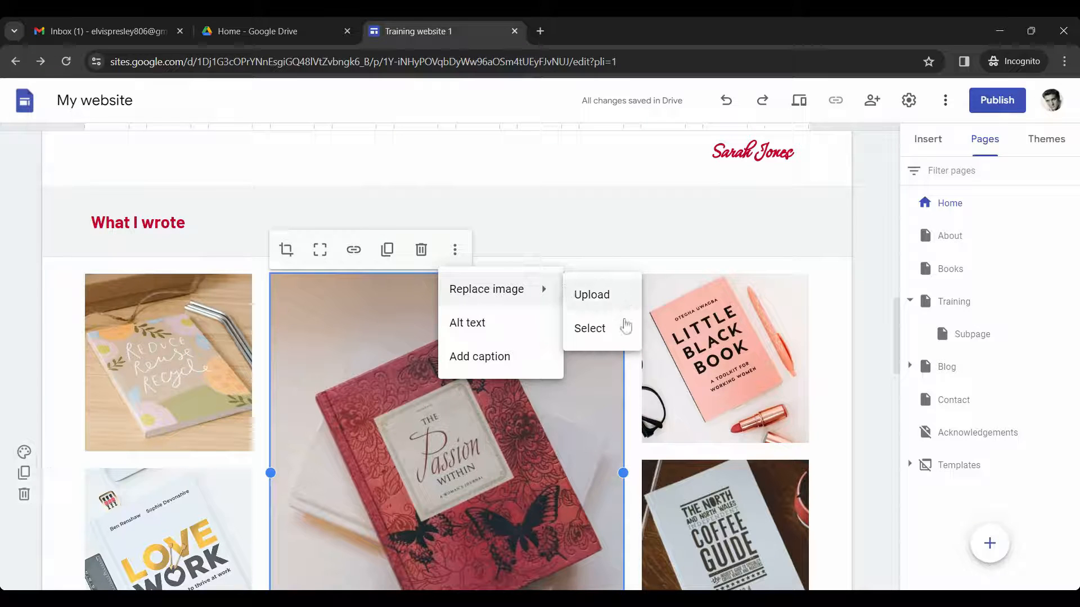
{"action": "left_click", "coordinate": [623, 338]}
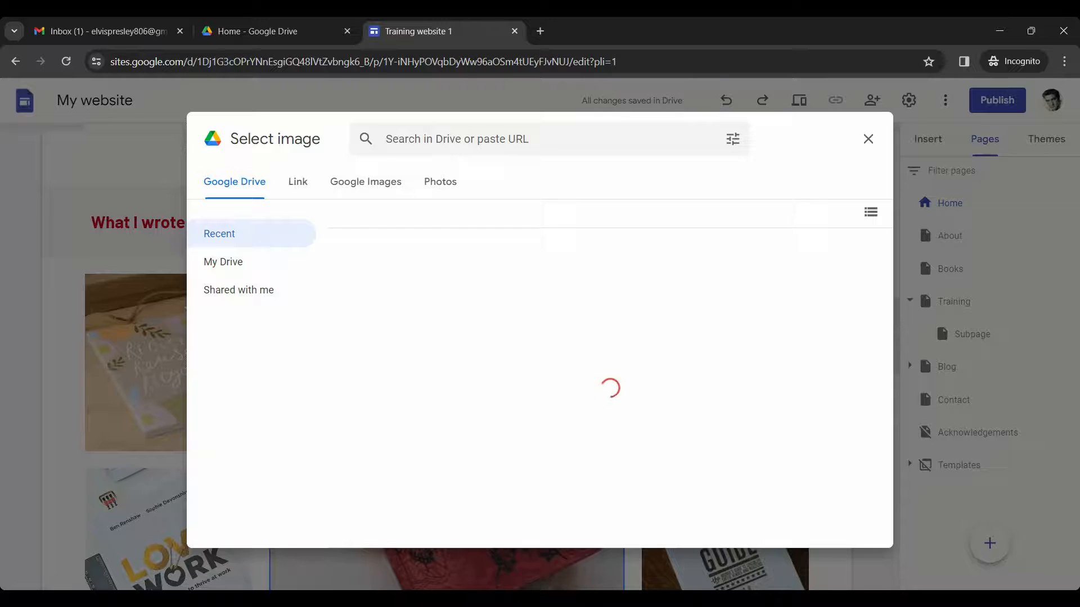
{"action": "left_click", "coordinate": [624, 338]}
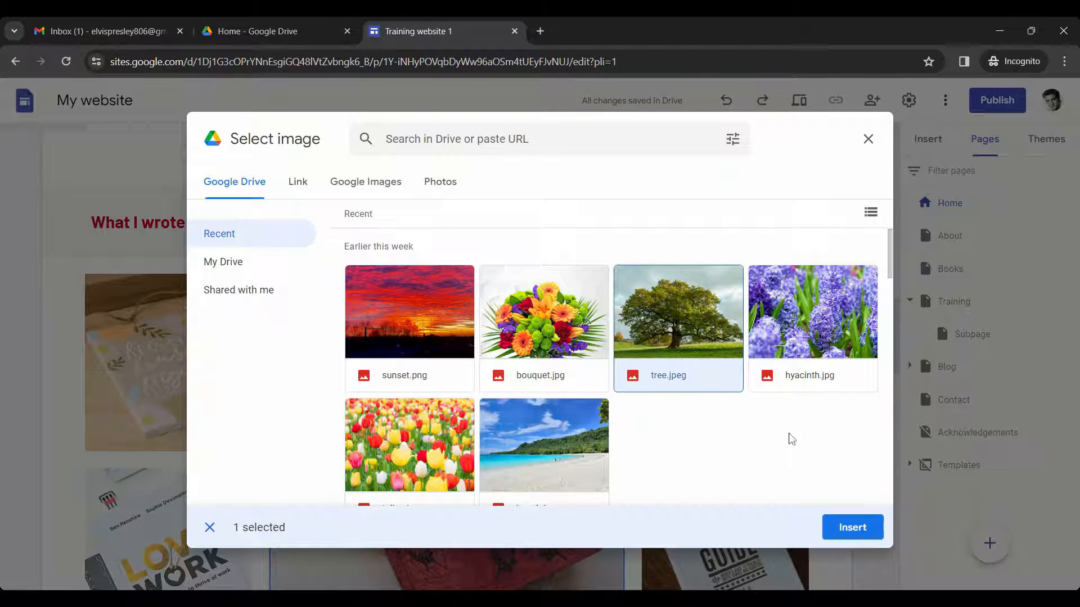
{"action": "left_click", "coordinate": [863, 537]}
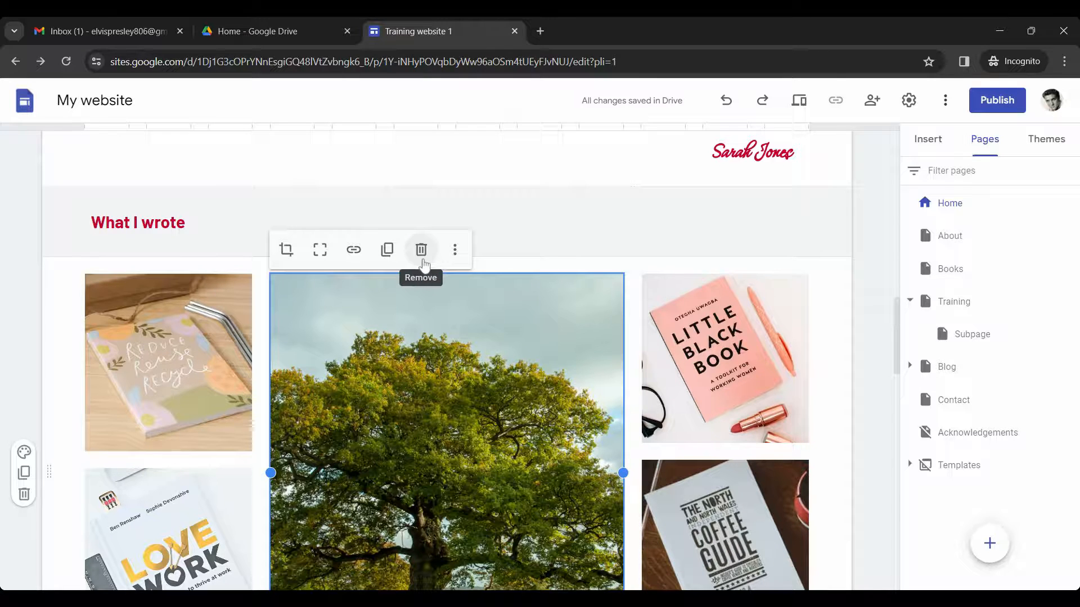
- Remove the large middle image from the What I wrote gallery
{"action": "left_click", "coordinate": [421, 250]}
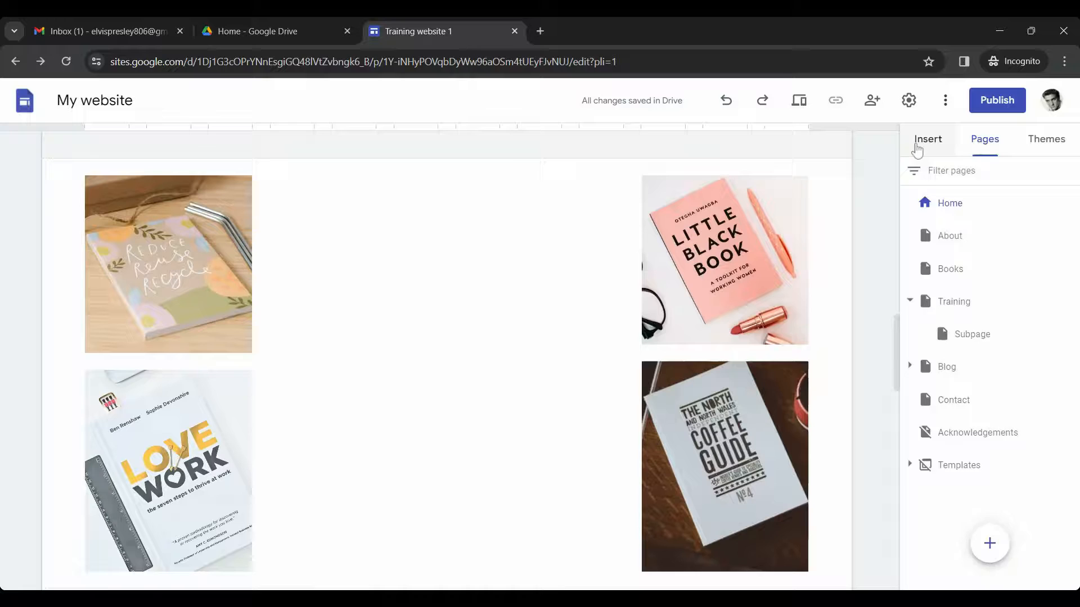
- Insert a collapsible group below the What I wrote images, with Heading as its title and Other text as its content
{"action": "left_click", "coordinate": [916, 146]}
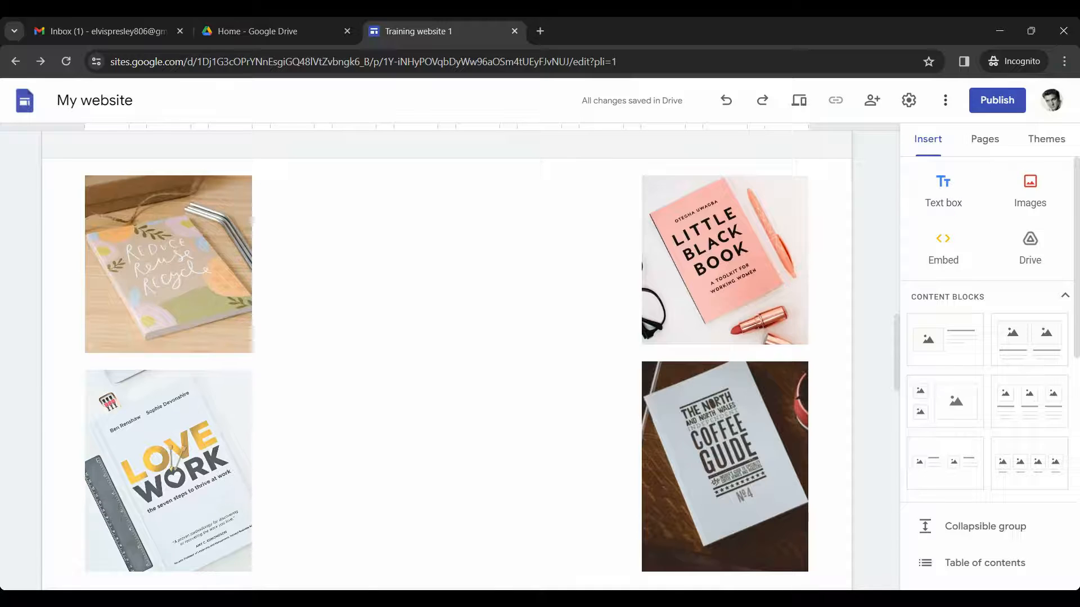
{"action": "left_click_drag", "start_coordinate": [1077, 192], "coordinate": [1077, 306]}
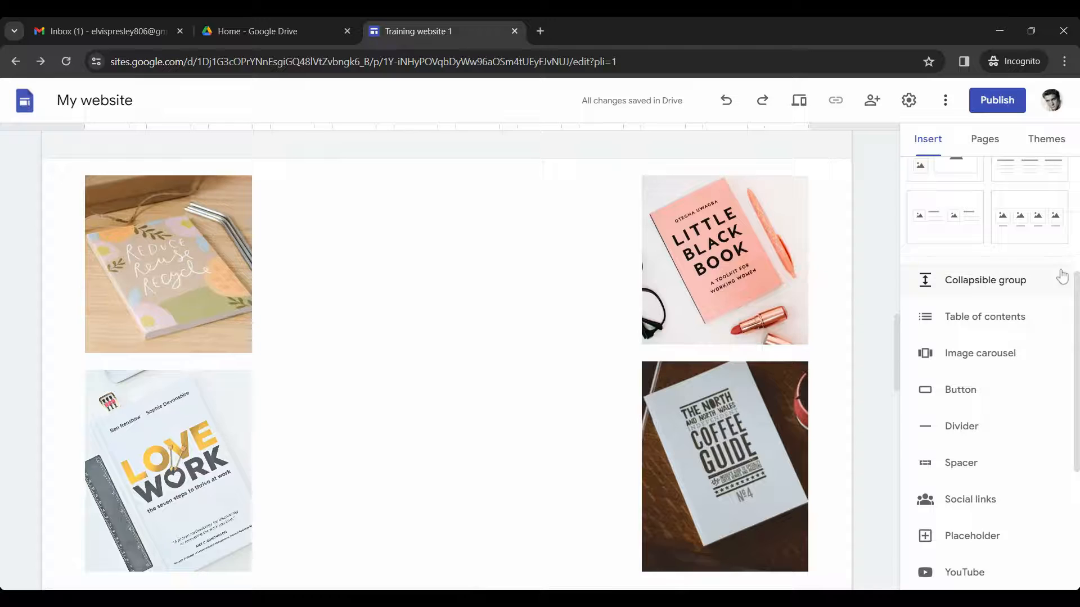
{"action": "left_click", "coordinate": [1034, 283]}
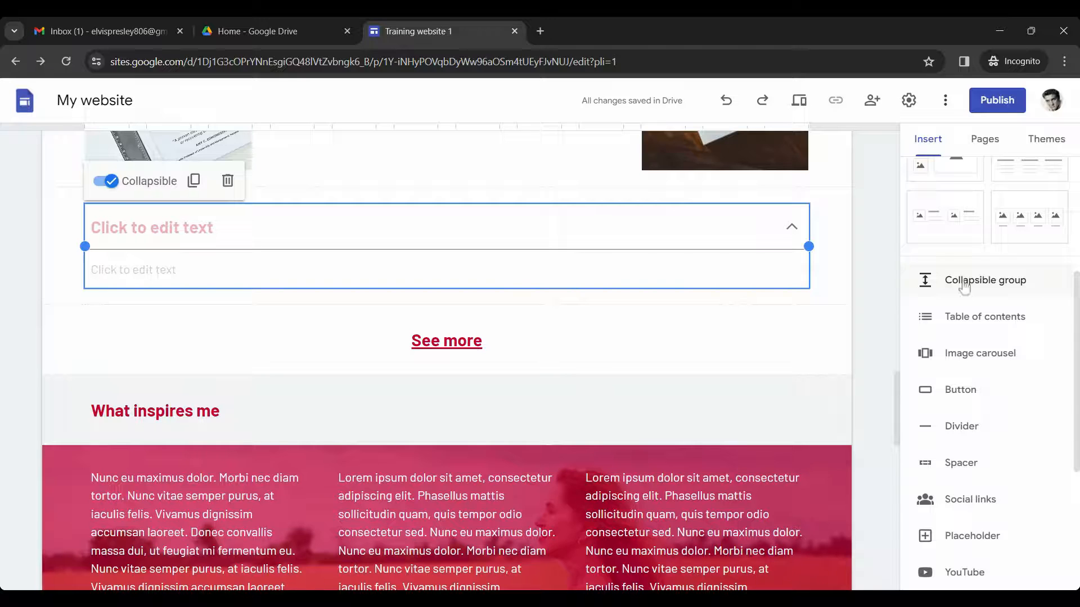
{"action": "left_click", "coordinate": [788, 228]}
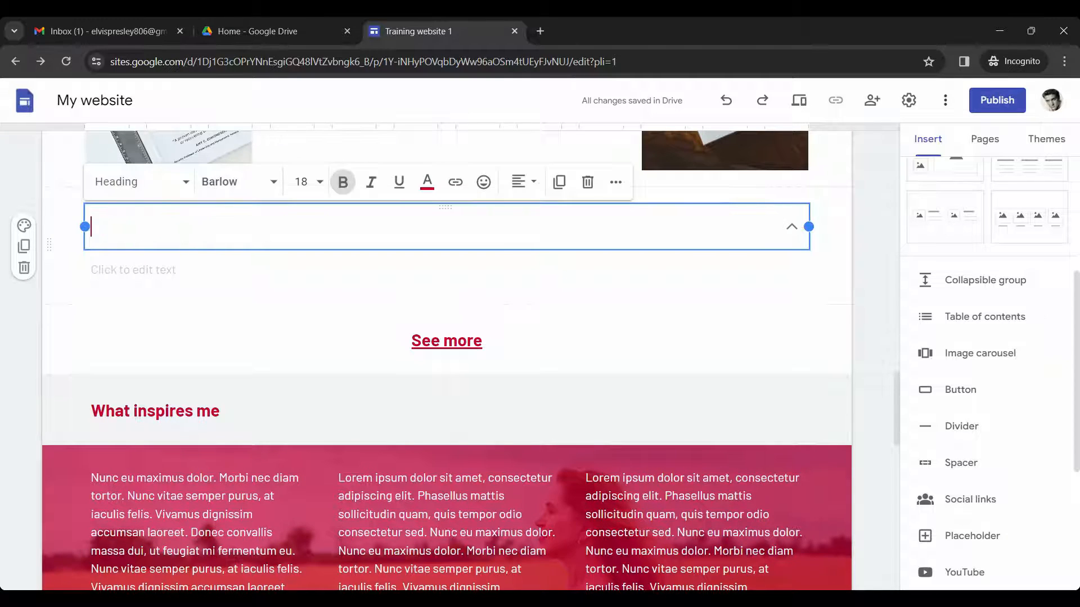
{"action": "type", "text": "Heading"}
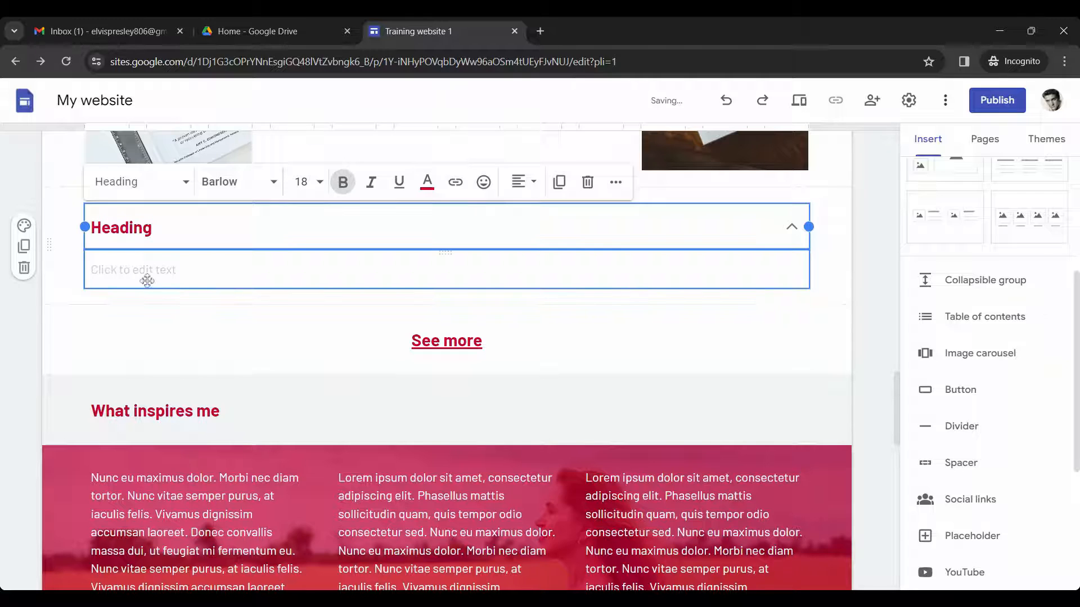
{"action": "left_click", "coordinate": [147, 281]}
{"action": "type", "text": "Other t"}
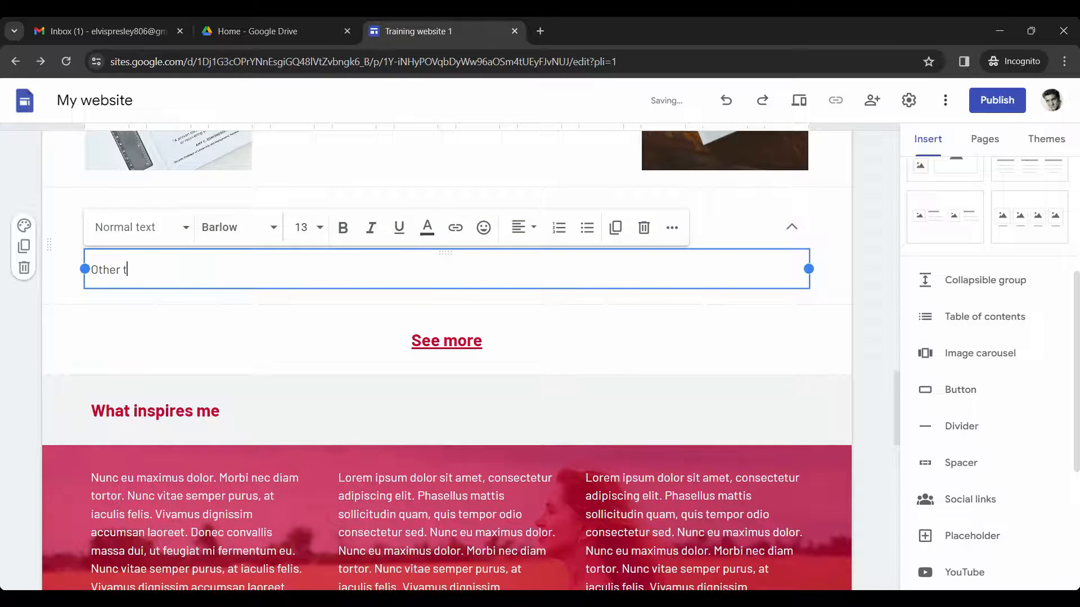
{"action": "type", "text": "ext"}
{"action": "left_click", "coordinate": [793, 232]}
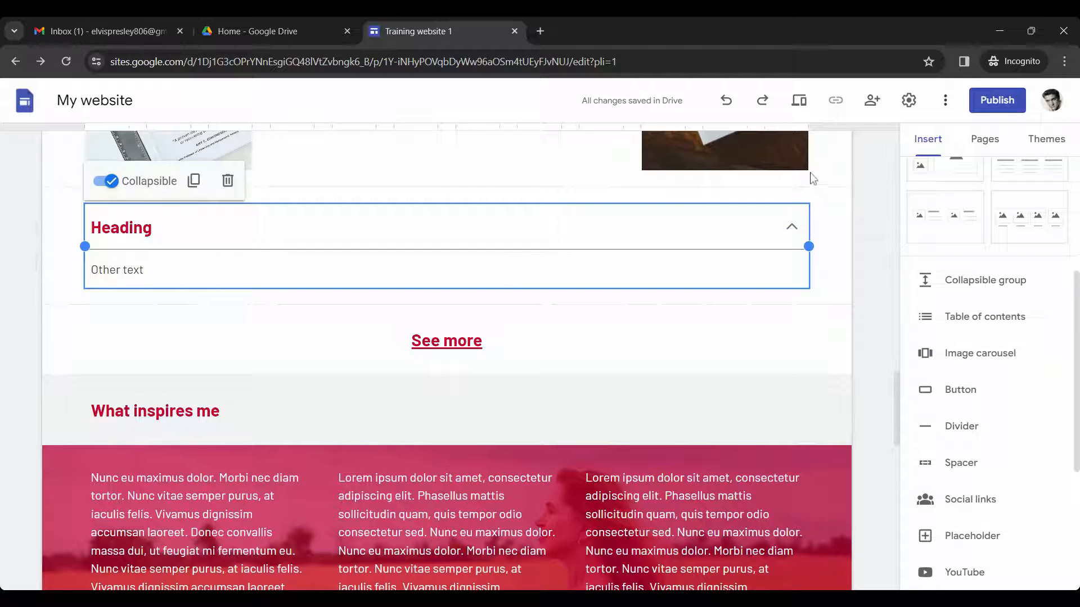
- Preview the site, expand and collapse the Heading group, and return to editing
{"action": "left_click", "coordinate": [801, 112]}
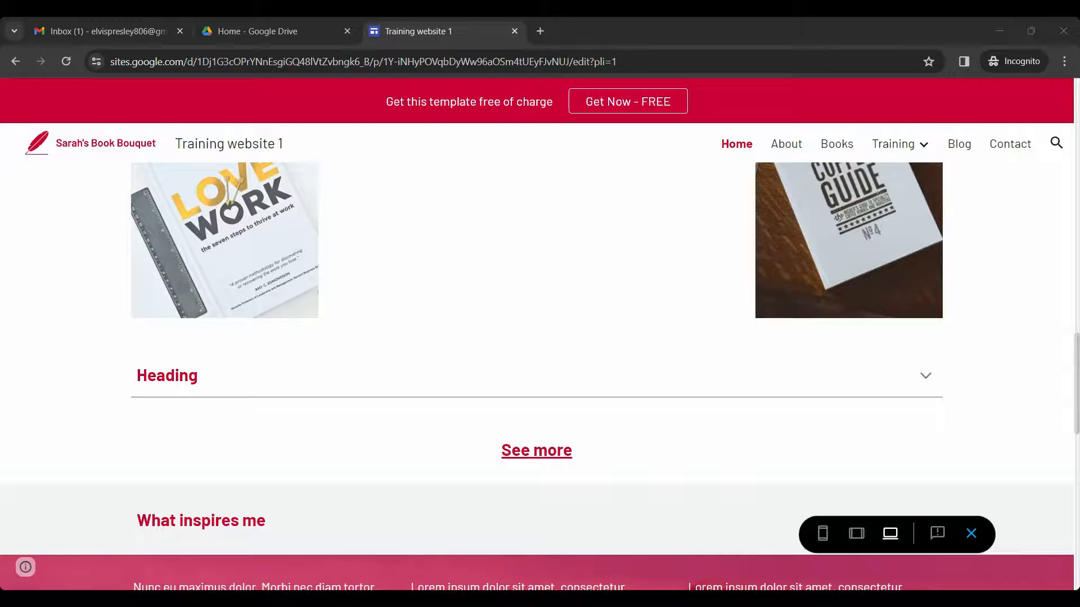
{"action": "left_click", "coordinate": [929, 380]}
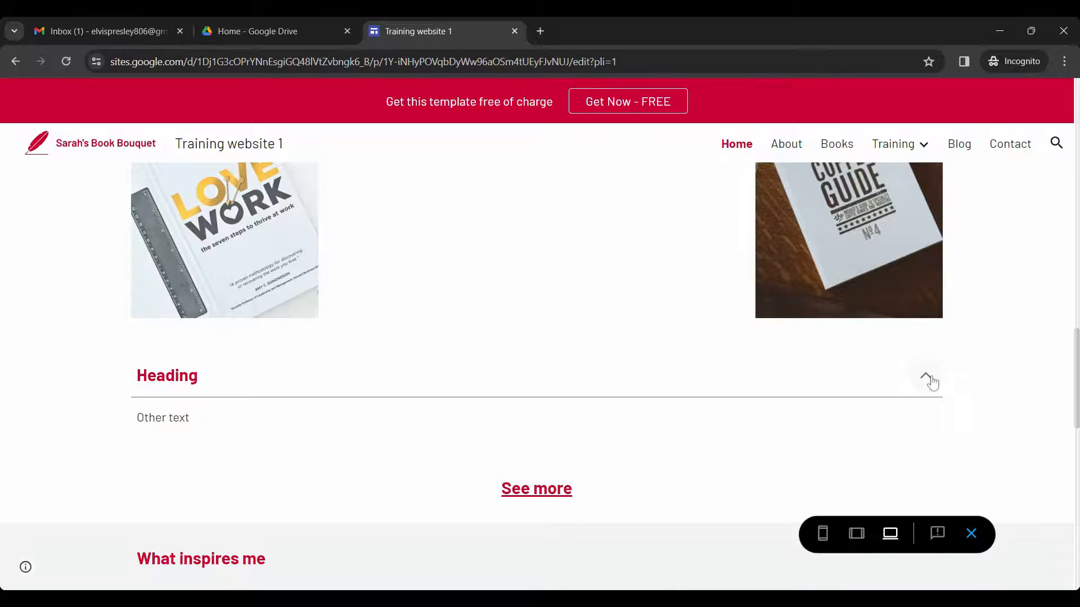
{"action": "left_click", "coordinate": [926, 378]}
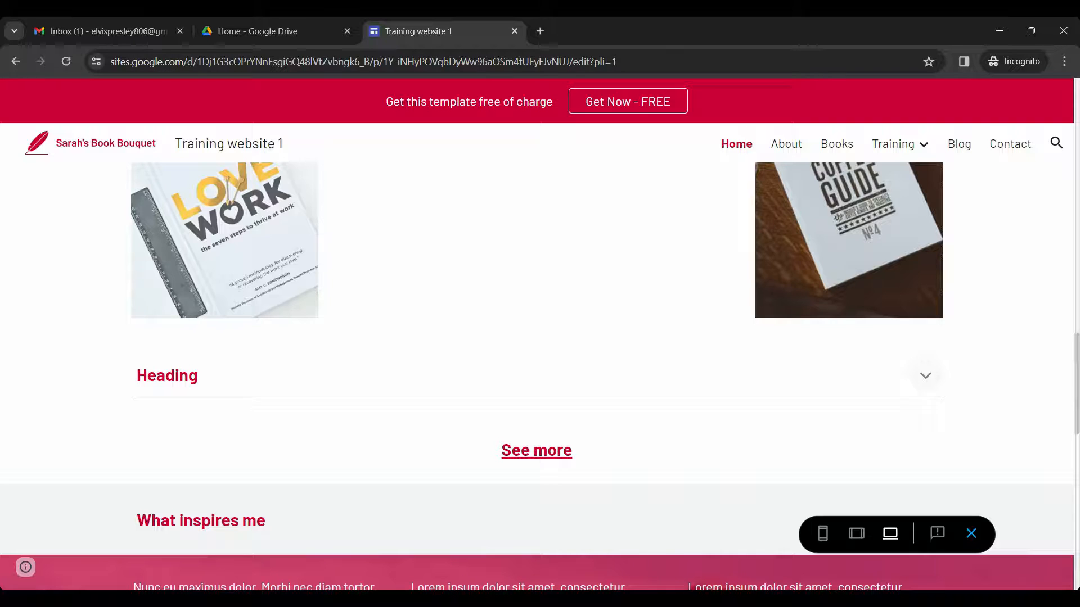
{"action": "left_click", "coordinate": [972, 534]}
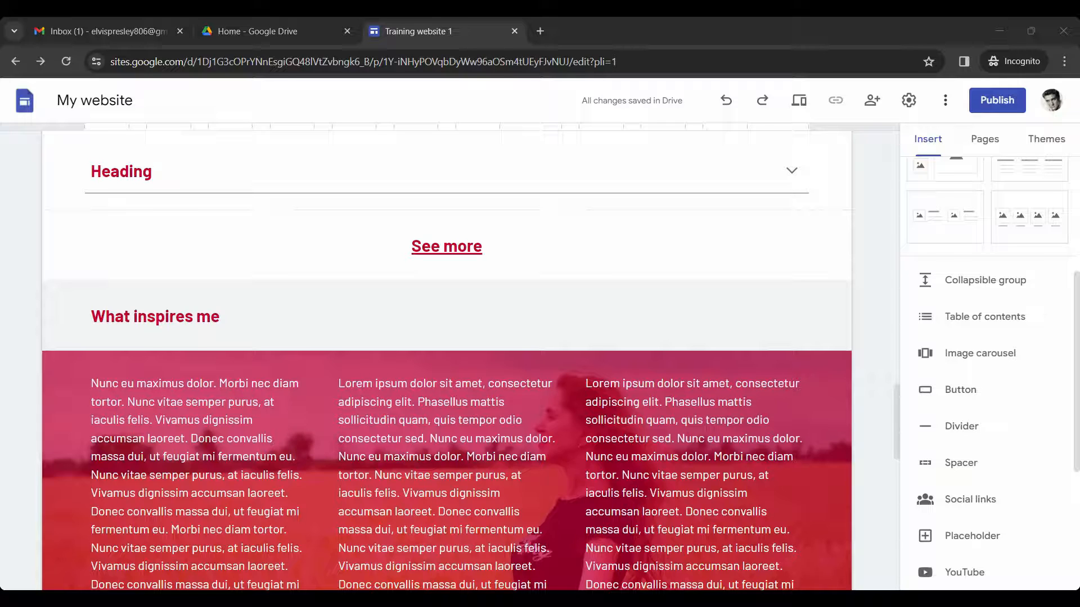
- Insert an image carousel with sunset.png, bouquet.jpg, tree.jpeg, hyacinth.jpg and beach.jpg from Google Drive
{"action": "left_click", "coordinate": [927, 355]}
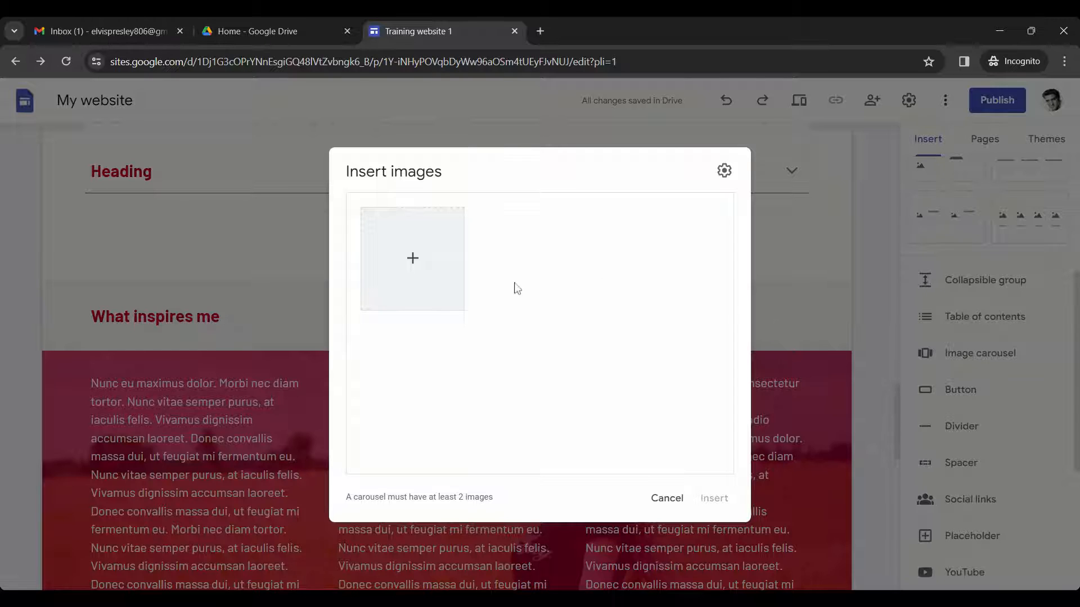
{"action": "left_click", "coordinate": [412, 268]}
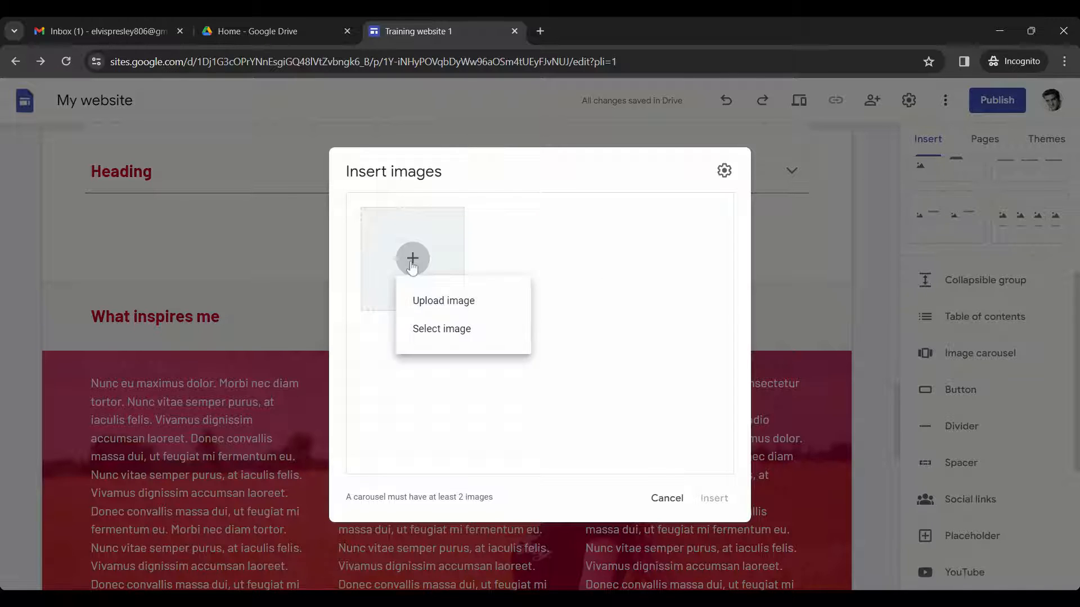
{"action": "left_click", "coordinate": [503, 336]}
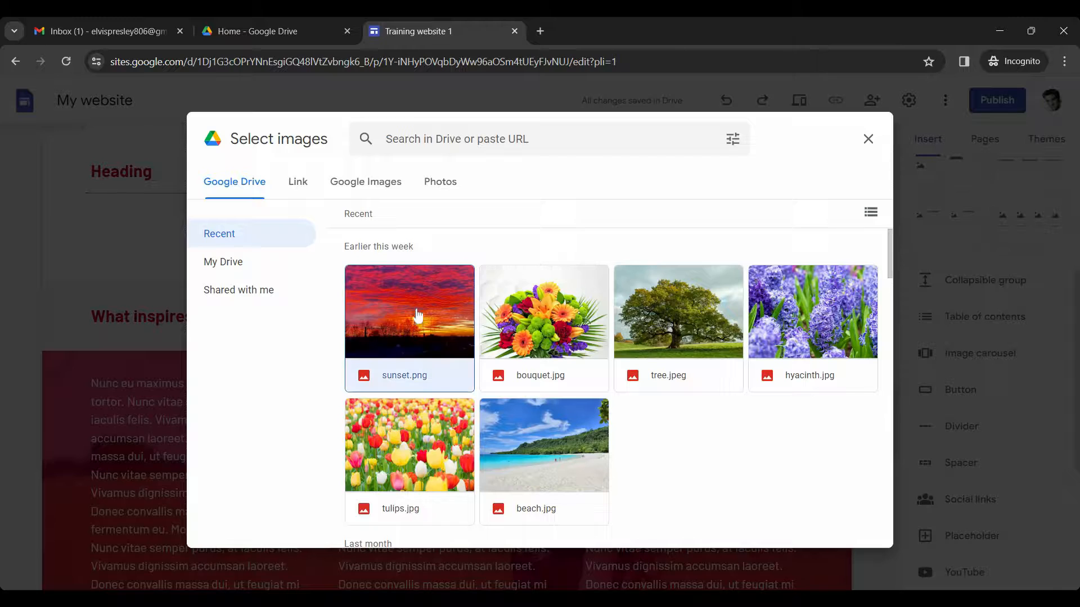
{"action": "left_click", "coordinate": [416, 316]}
{"action": "left_click", "coordinate": [528, 316]}
{"action": "left_click", "coordinate": [677, 330]}
{"action": "left_click", "coordinate": [785, 318]}
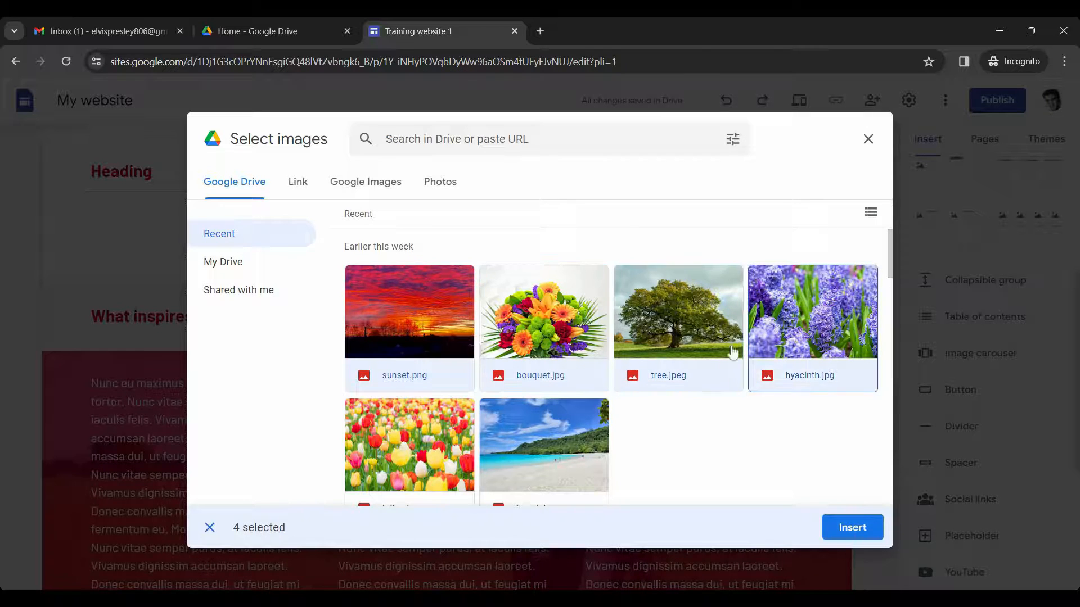
{"action": "left_click", "coordinate": [423, 464]}
{"action": "left_click", "coordinate": [549, 441]}
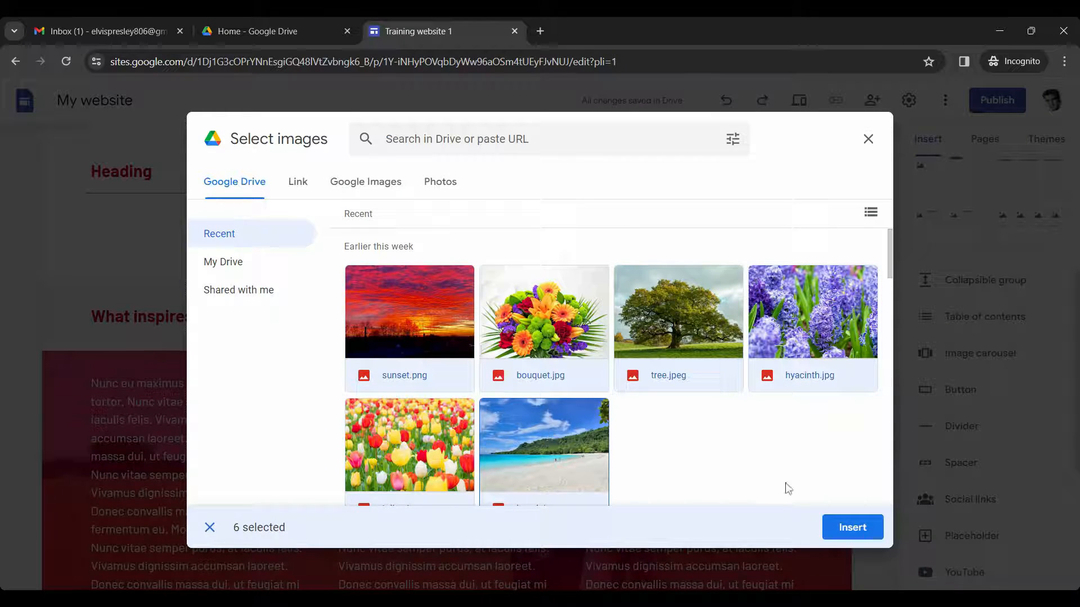
{"action": "left_click", "coordinate": [422, 466]}
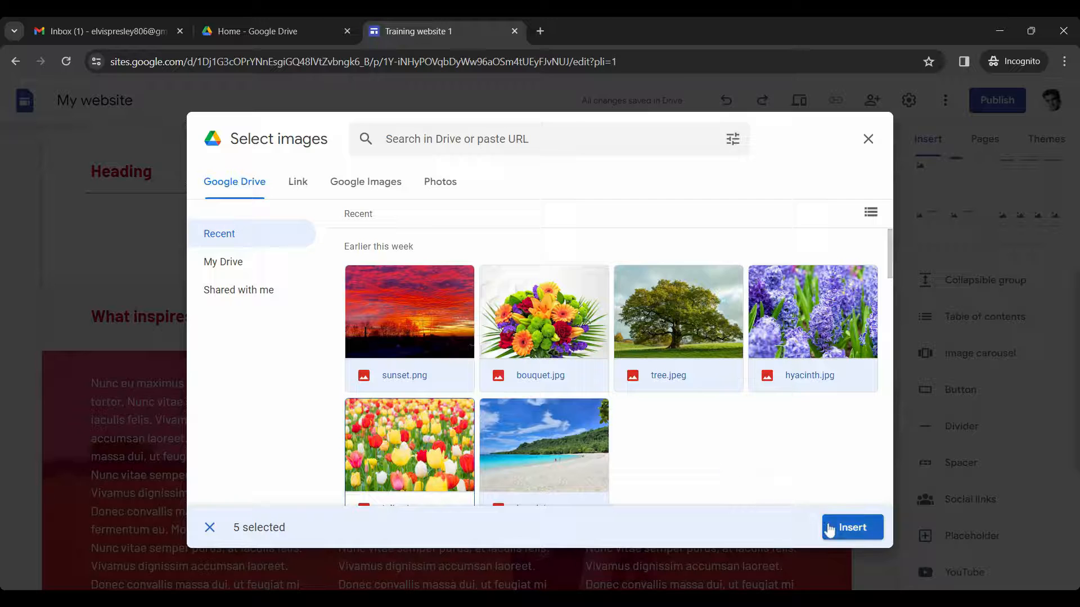
{"action": "left_click", "coordinate": [830, 529]}
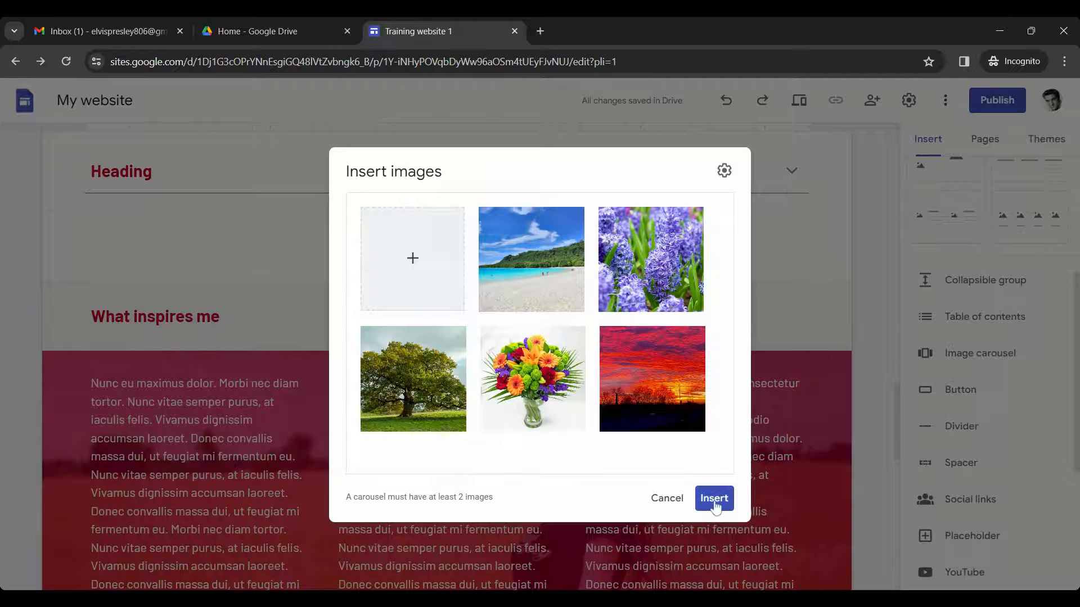
{"action": "left_click", "coordinate": [713, 500]}
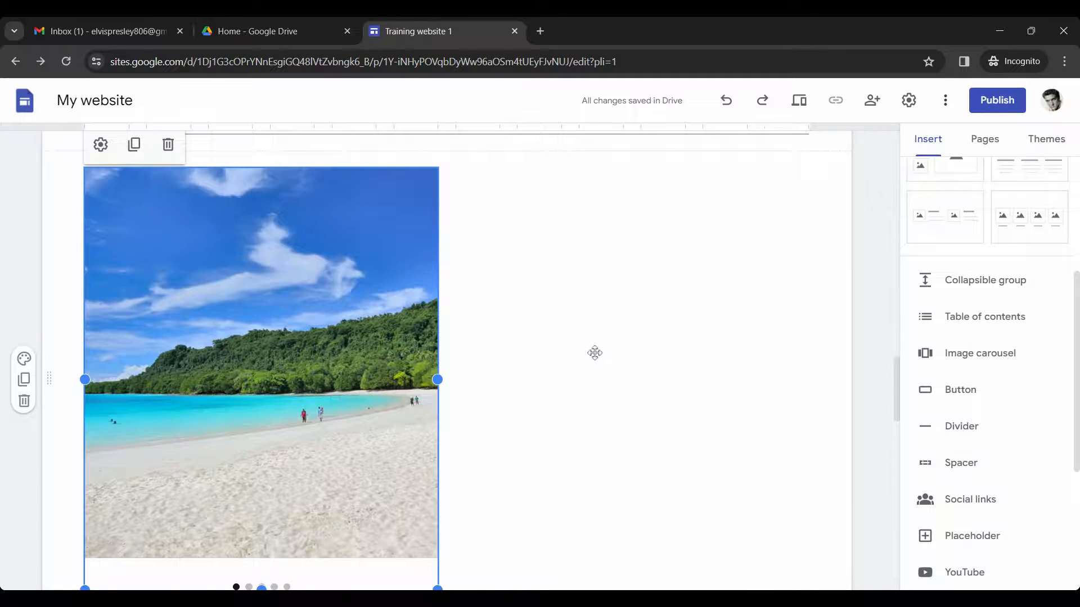
- Move the image carousel to the right half of its section
{"action": "left_click_drag", "start_coordinate": [594, 352], "coordinate": [649, 267]}
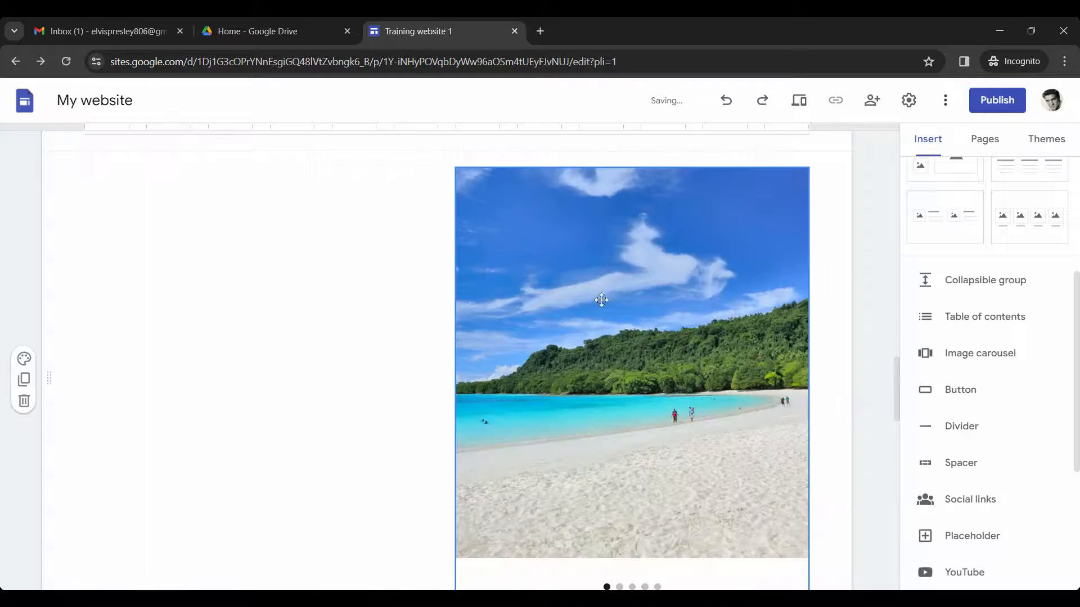
{"action": "left_click", "coordinate": [479, 377]}
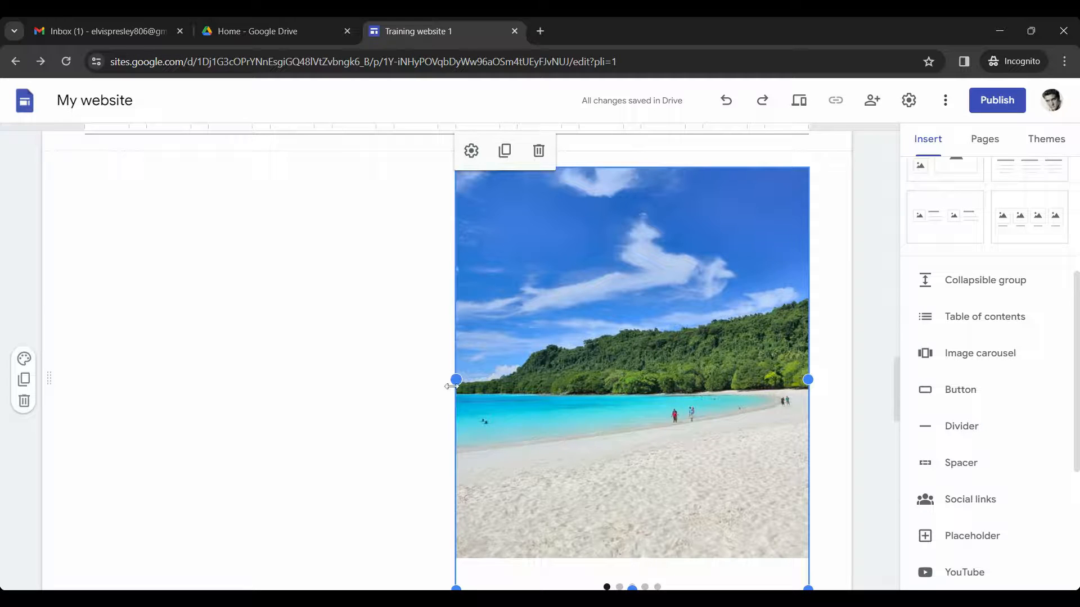
{"action": "mouse_move", "coordinate": [455, 380]}
{"action": "left_mouse_down"}
{"action": "mouse_move", "coordinate": [149, 379]}
{"action": "mouse_move", "coordinate": [459, 380]}
{"action": "left_mouse_up"}
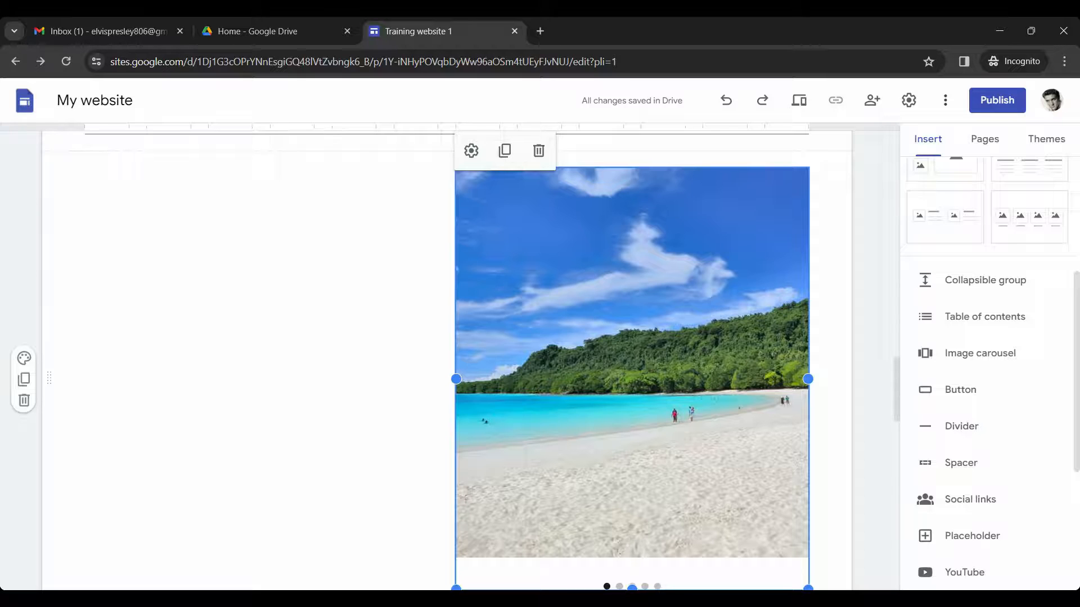
- Preview the site and advance through the images of the carousel on the Home page
{"action": "left_click", "coordinate": [799, 101]}
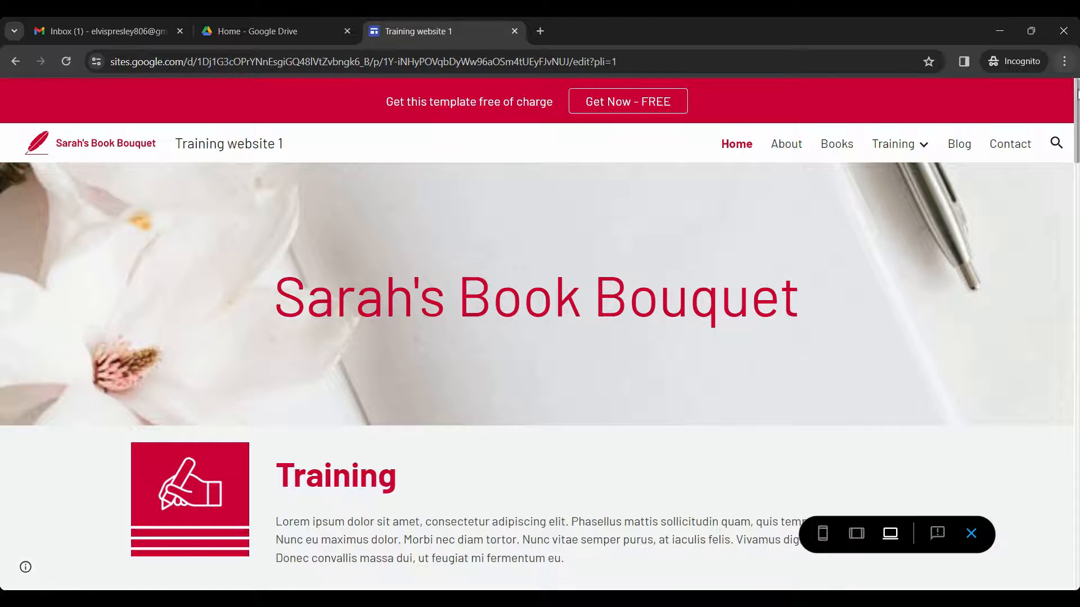
{"action": "left_click_drag", "start_coordinate": [1077, 92], "coordinate": [999, 344]}
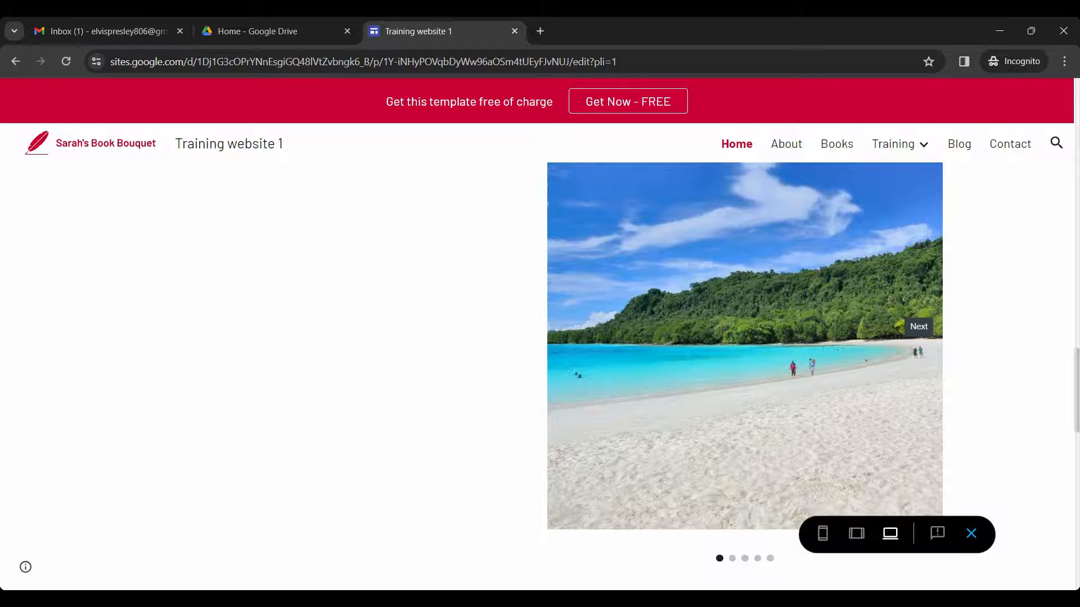
{"action": "mouse_move", "coordinate": [925, 326]}
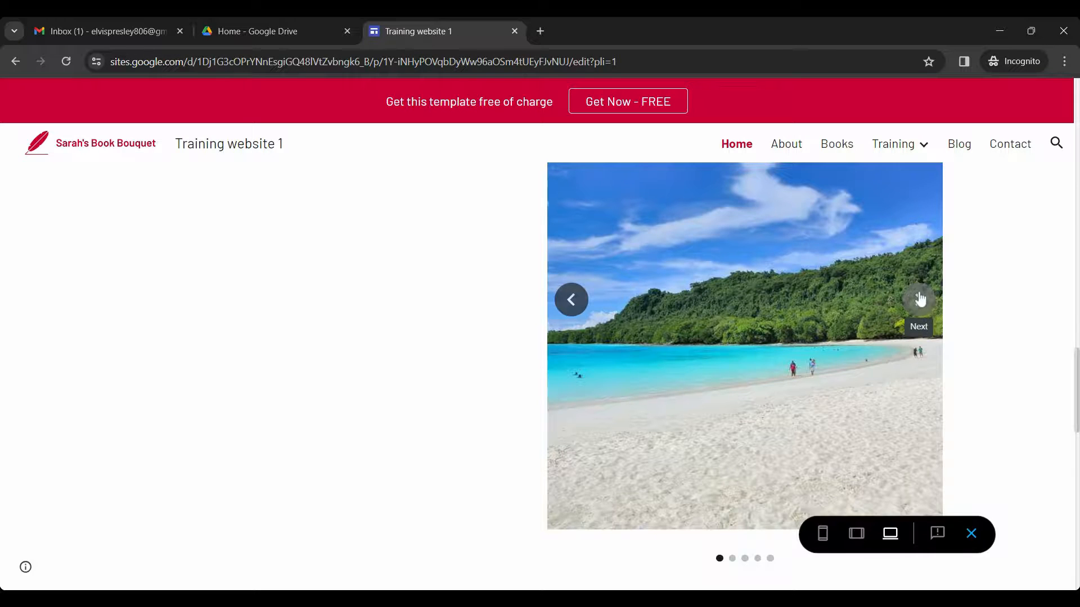
{"action": "left_click", "coordinate": [920, 299]}
{"action": "left_click", "coordinate": [920, 299]}
{"action": "left_click", "coordinate": [920, 299]}
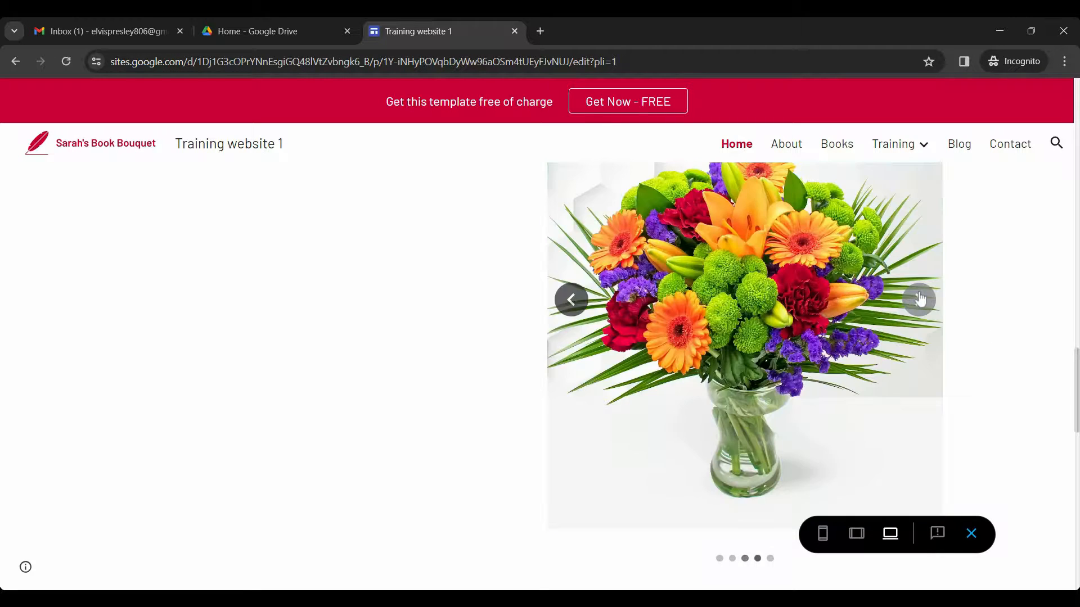
- Advance the previewed image carousel by two more images
{"action": "left_click", "coordinate": [919, 299]}
{"action": "left_click", "coordinate": [919, 299]}
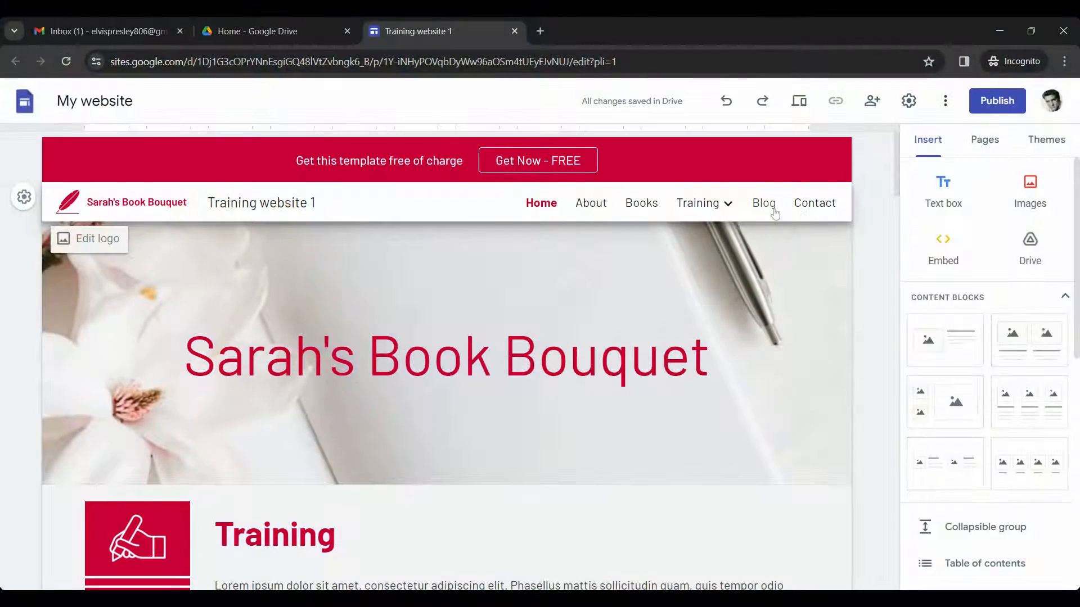
- Set the site's navigation mode to Side and open the side menu to view the page list
{"action": "mouse_move", "coordinate": [703, 203]}
{"action": "left_click", "coordinate": [909, 100]}
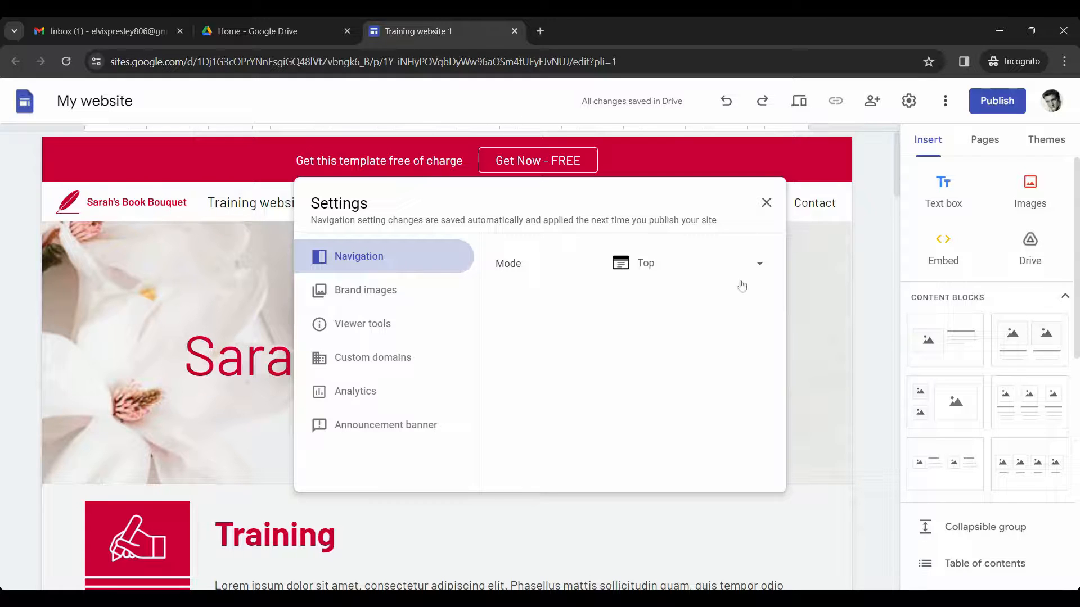
{"action": "left_click", "coordinate": [762, 273]}
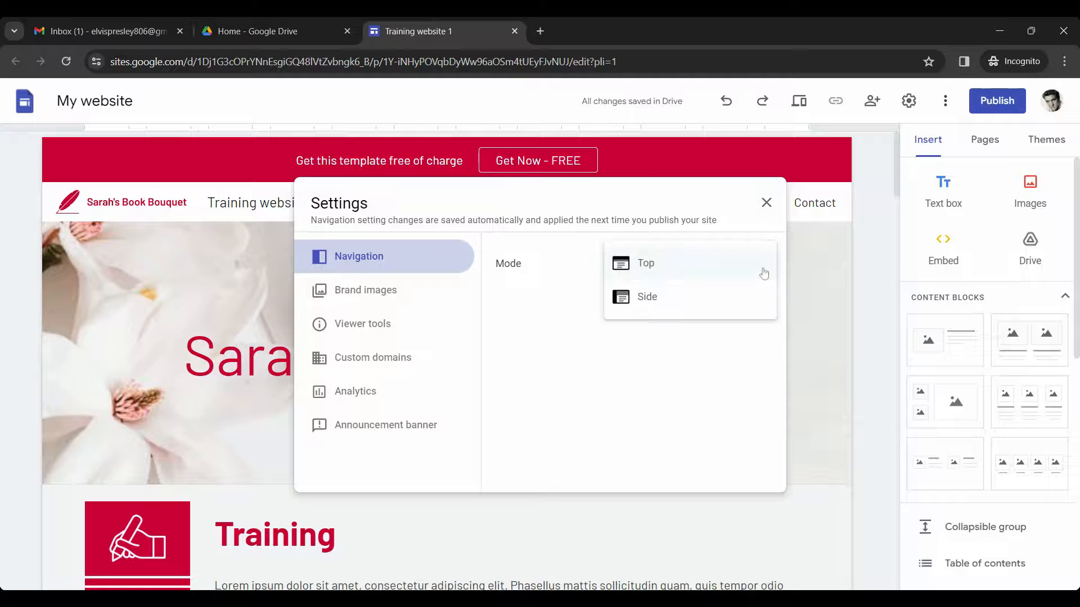
{"action": "left_click", "coordinate": [739, 298]}
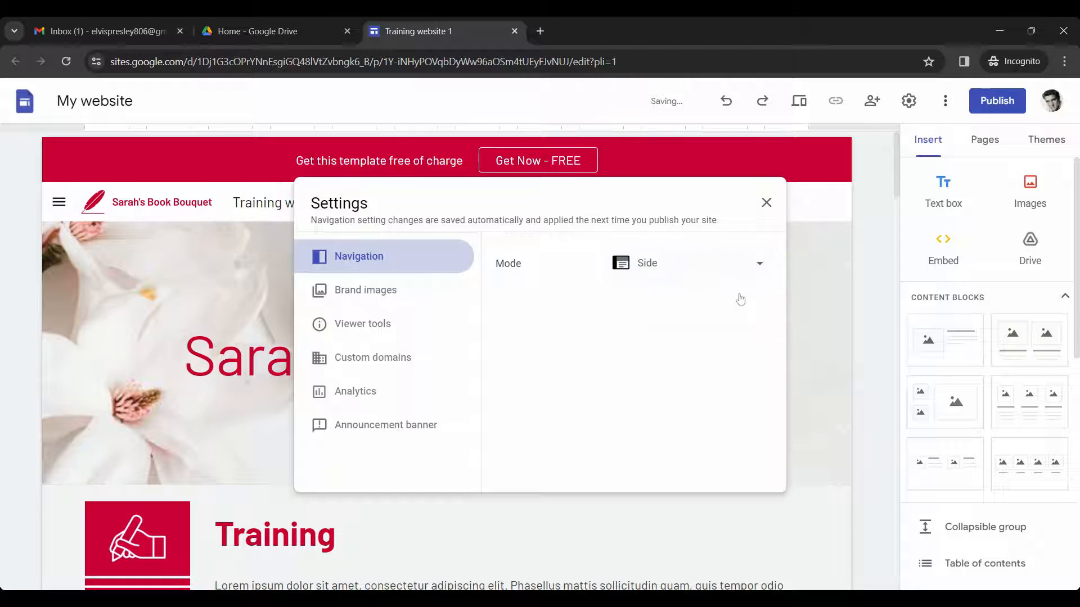
{"action": "left_click", "coordinate": [766, 202]}
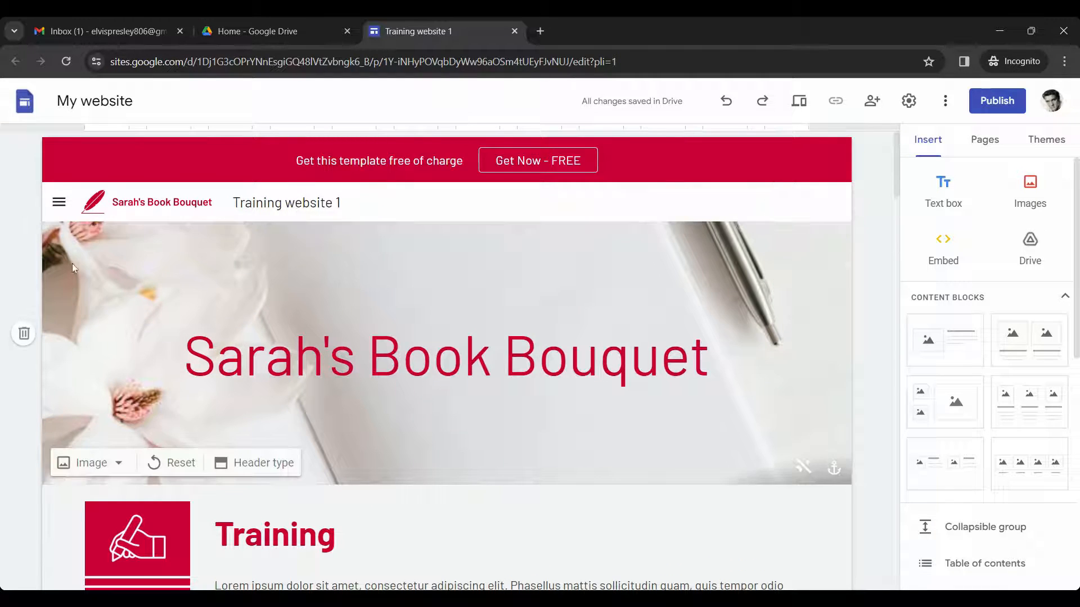
{"action": "left_click", "coordinate": [58, 202]}
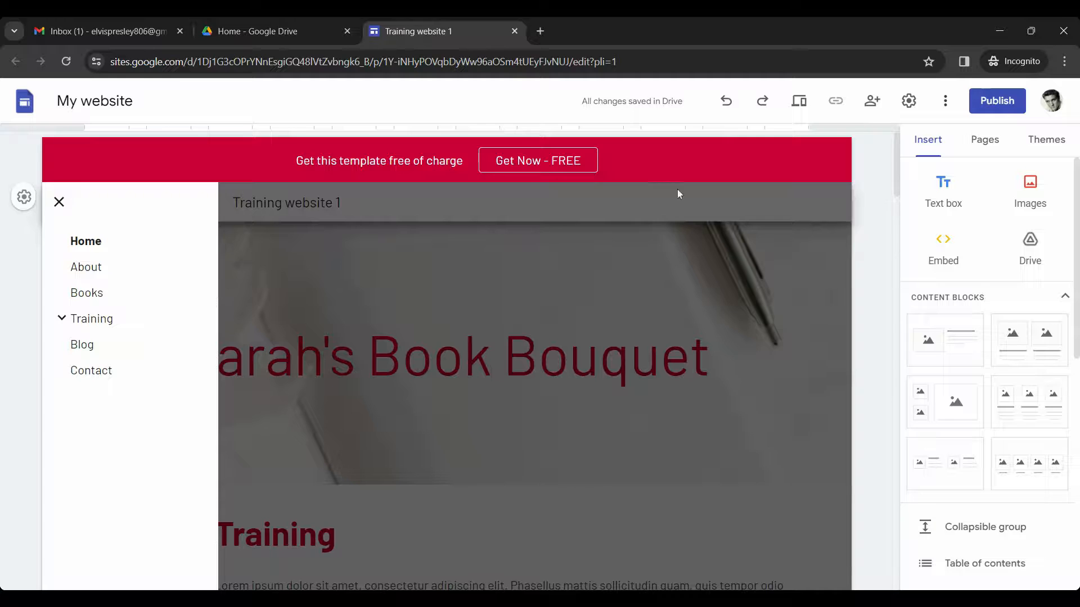
- Switch the site's navigation mode back to Top
{"action": "left_click", "coordinate": [907, 102]}
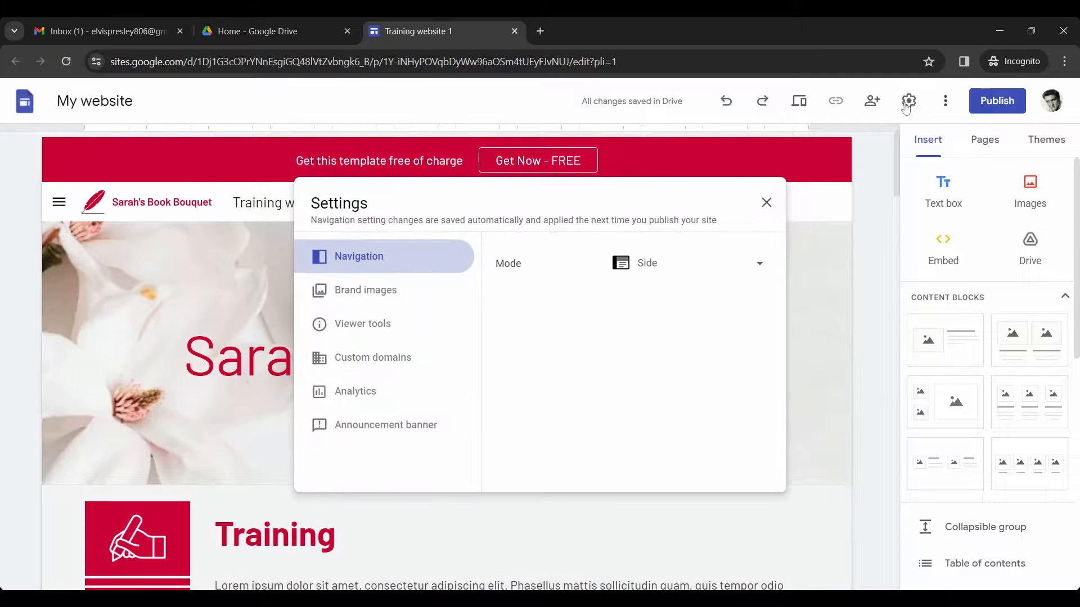
{"action": "left_click", "coordinate": [768, 269]}
{"action": "left_click", "coordinate": [731, 235]}
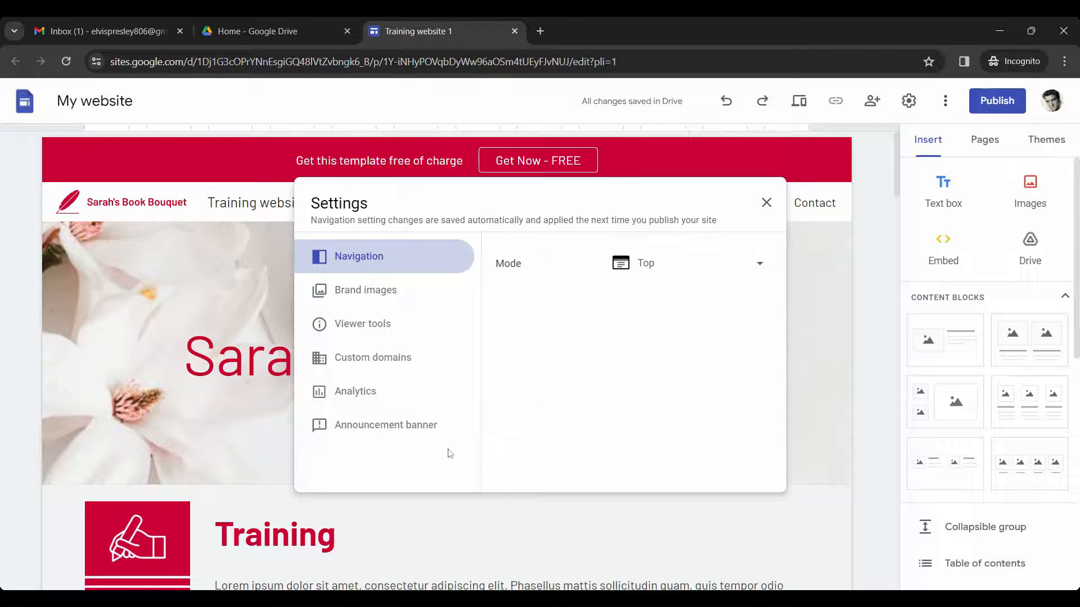
- Change the announcement banner's message to "new website" and its colour to dark teal
{"action": "left_click", "coordinate": [437, 431]}
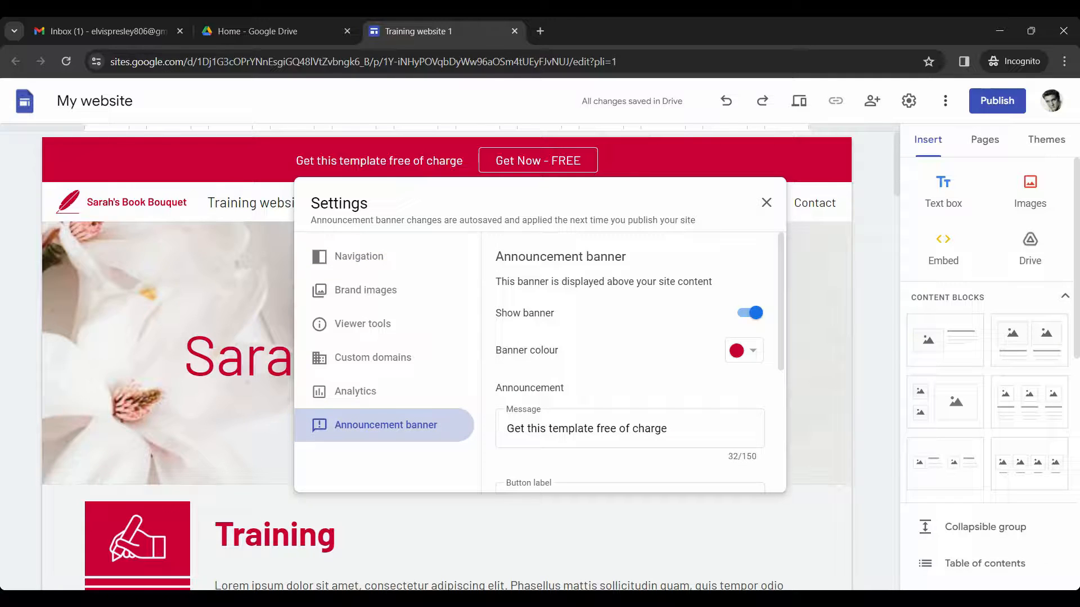
{"action": "triple_click", "coordinate": [586, 428]}
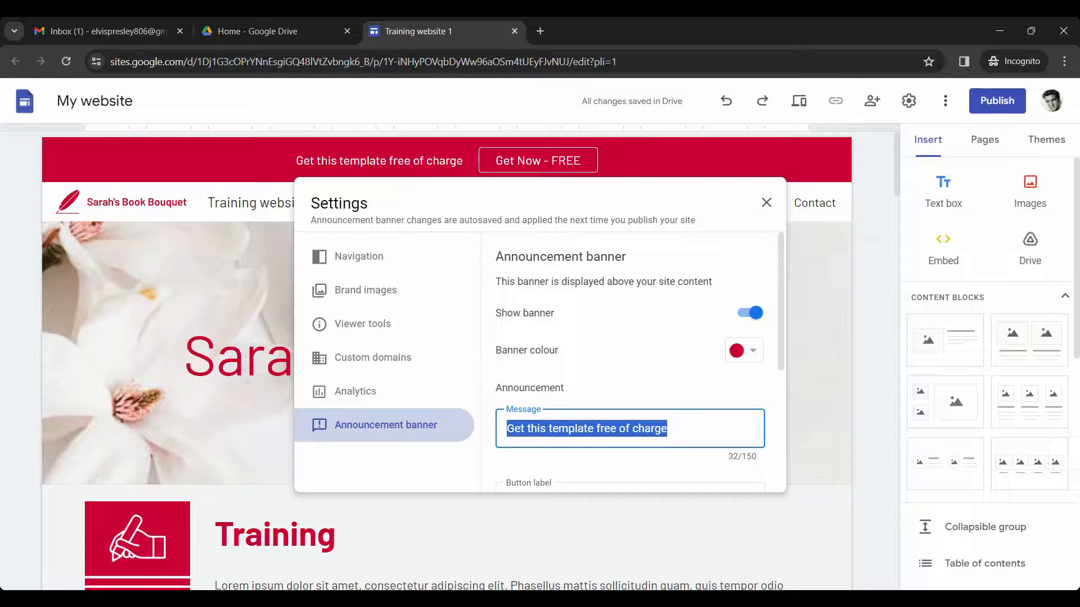
{"action": "type", "text": "new website"}
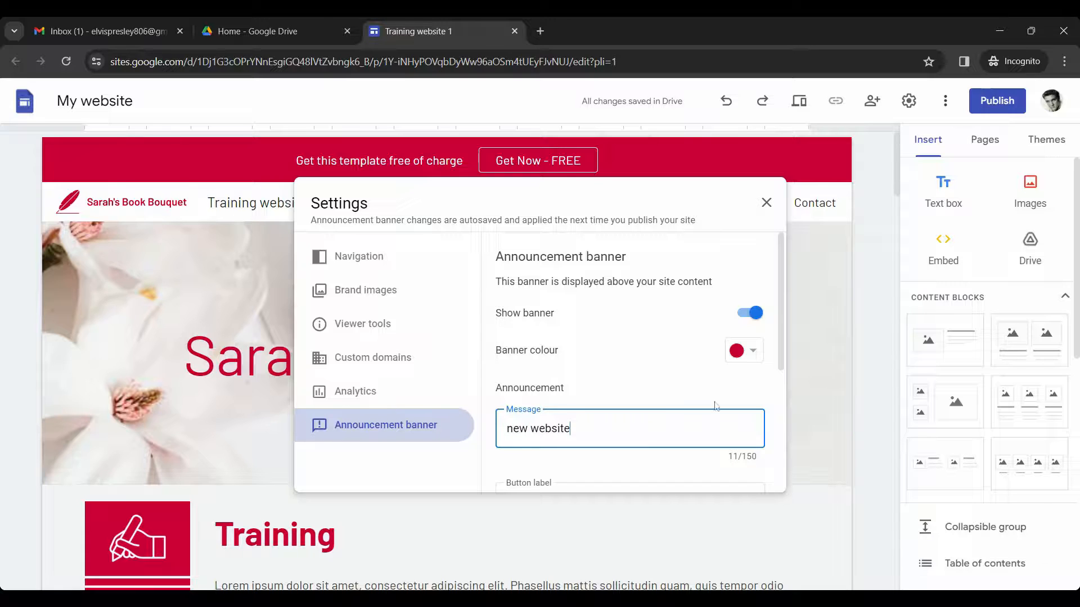
{"action": "left_click", "coordinate": [756, 353]}
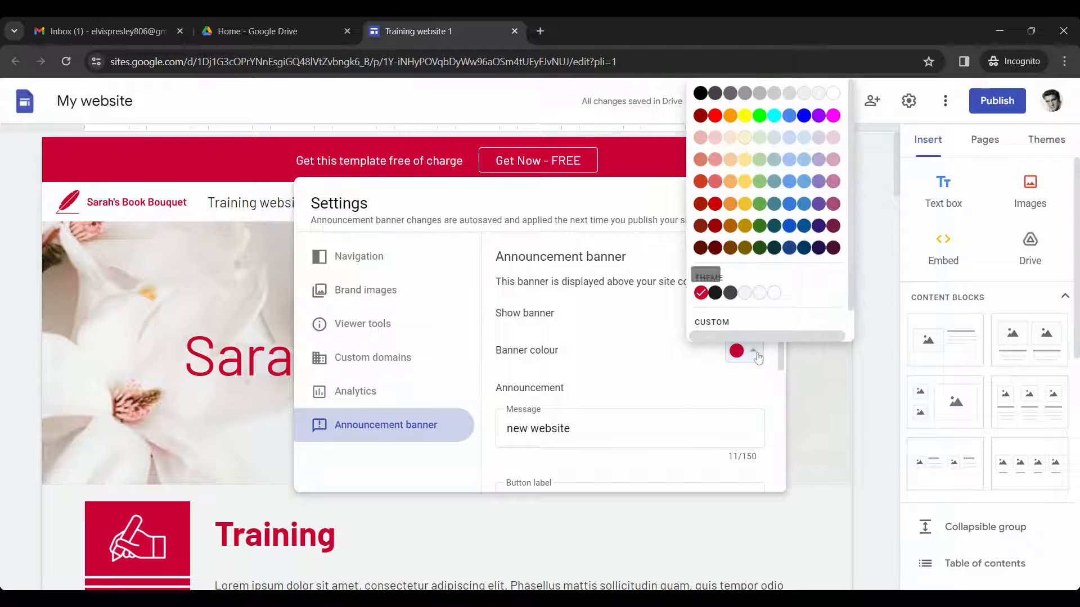
{"action": "left_click", "coordinate": [774, 248]}
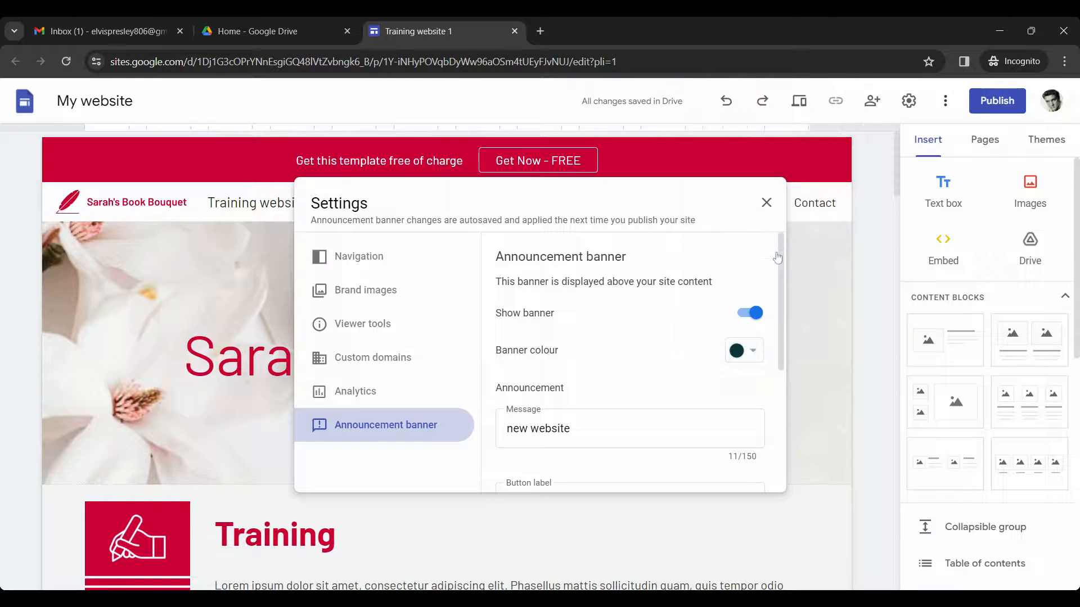
- Clear the announcement banner's button label and link, and close the settings
{"action": "left_click_drag", "start_coordinate": [781, 252], "coordinate": [784, 338]}
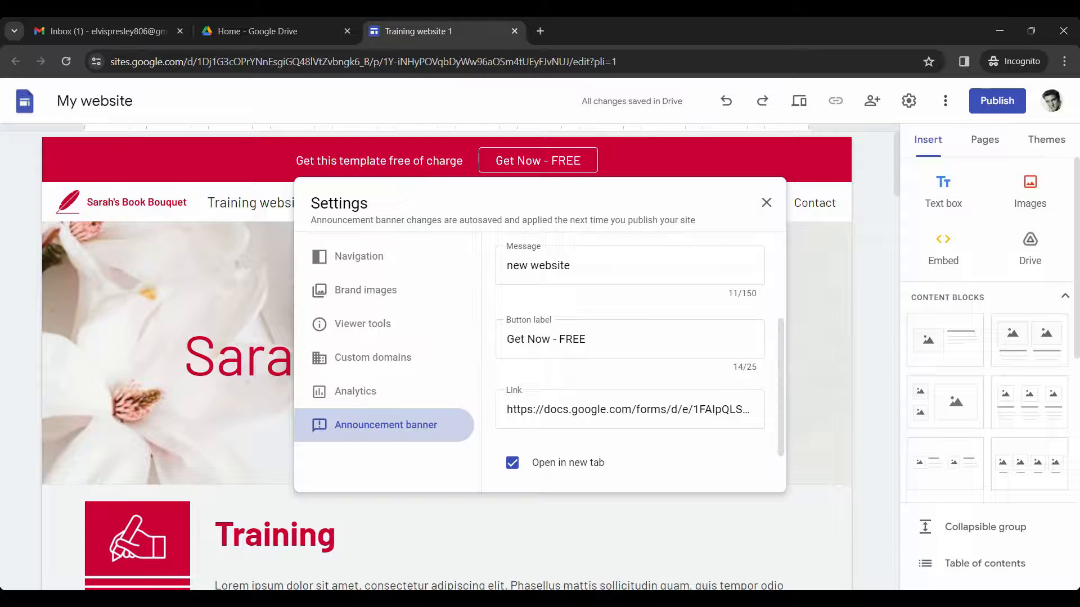
{"action": "left_click_drag", "start_coordinate": [587, 340], "coordinate": [488, 345]}
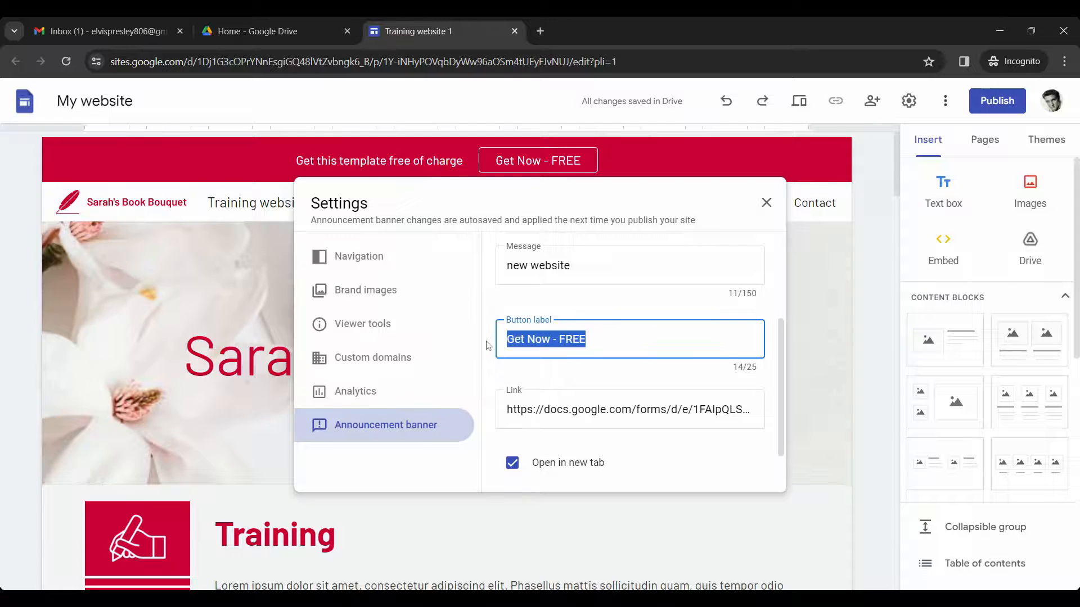
{"action": "key", "text": "BackSpace"}
{"action": "left_click", "coordinate": [538, 410]}
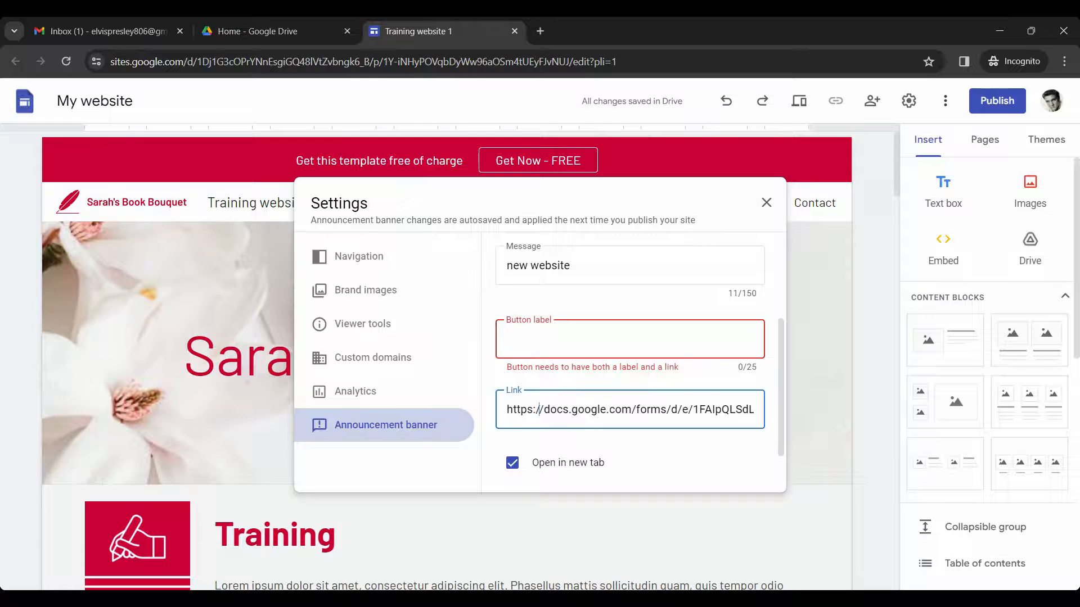
{"action": "key", "text": "ctrl+a"}
{"action": "key", "text": "BackSpace"}
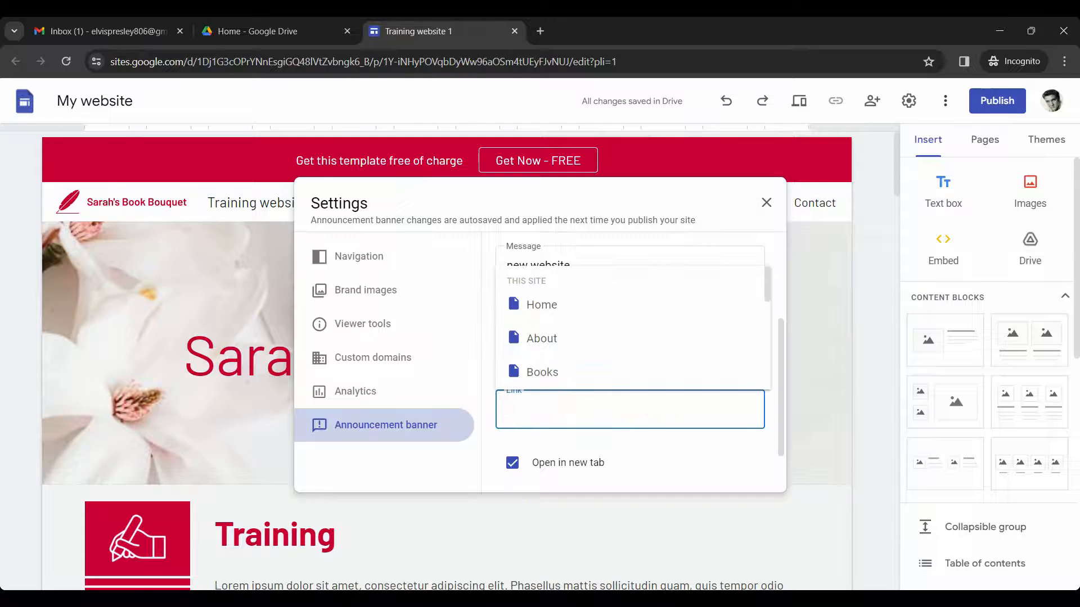
{"action": "left_click", "coordinate": [785, 337]}
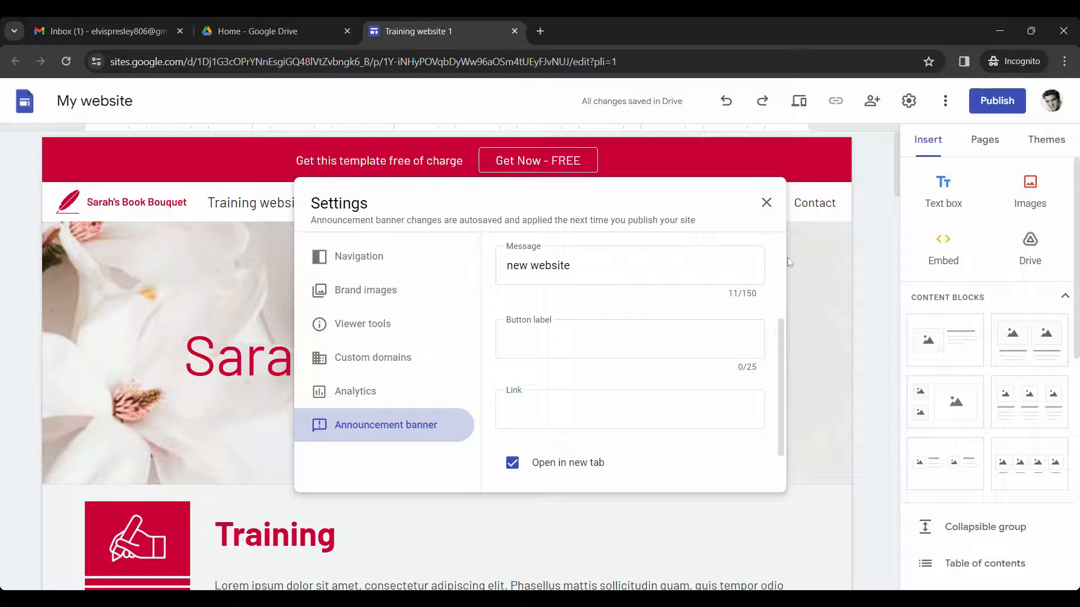
{"action": "left_click", "coordinate": [766, 203]}
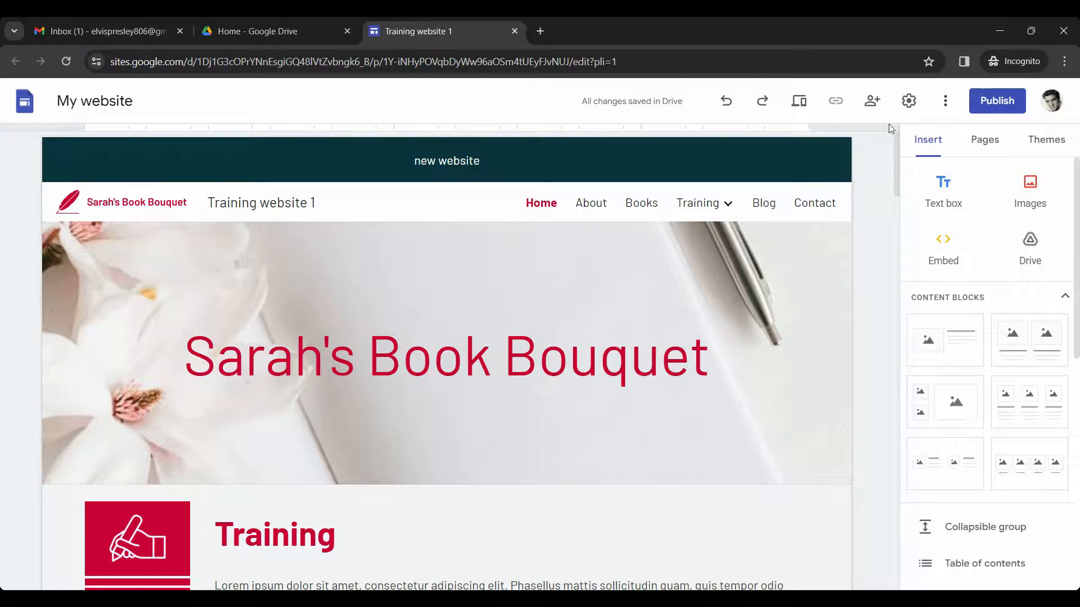
- Turn off the announcement banner in the site settings
{"action": "left_click", "coordinate": [908, 105]}
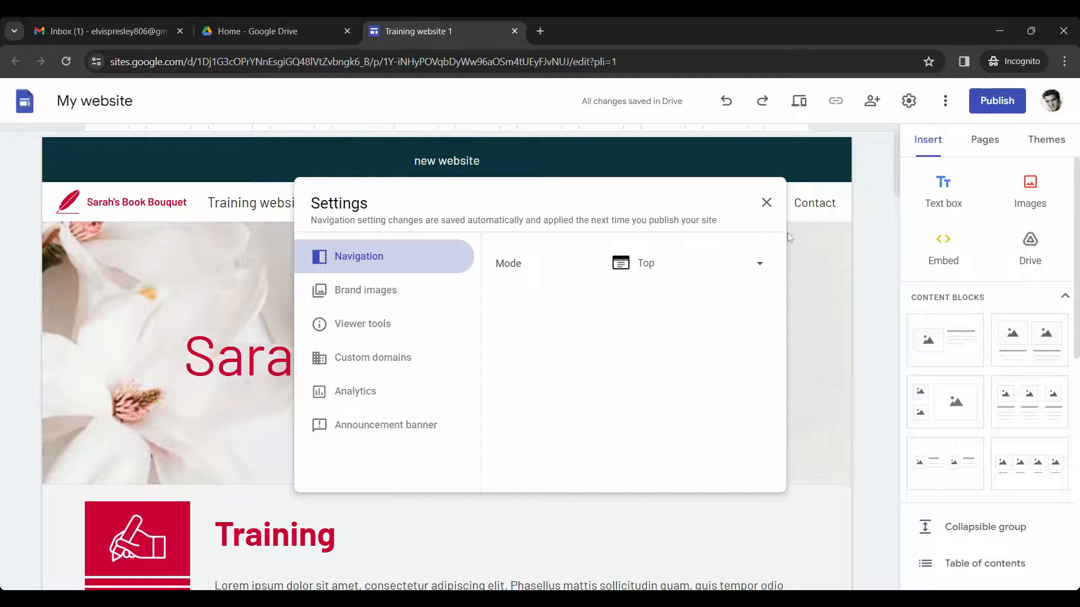
{"action": "left_click", "coordinate": [451, 434]}
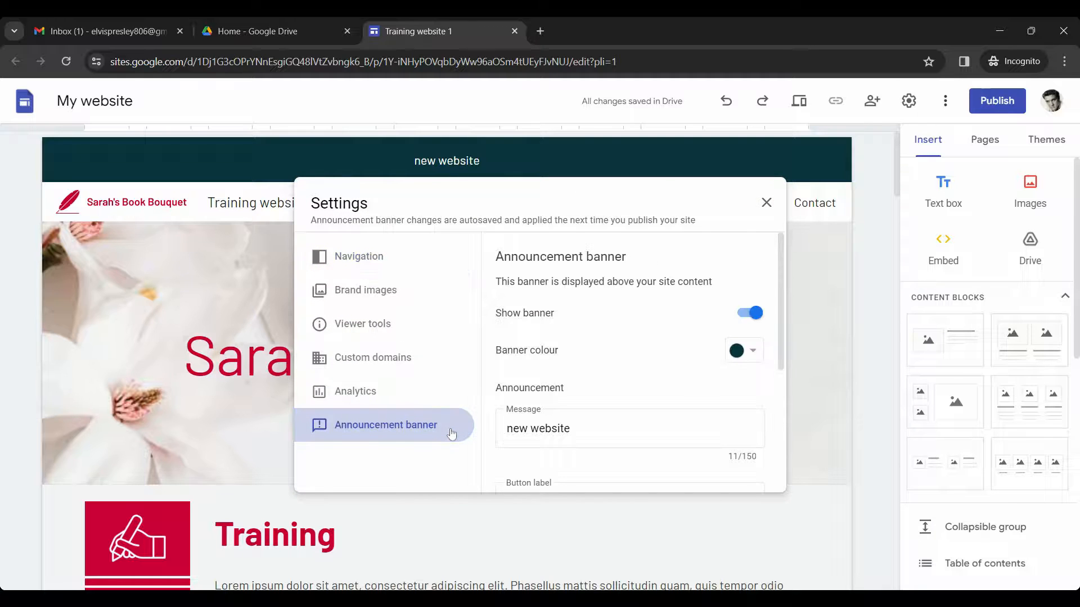
{"action": "left_click", "coordinate": [743, 318]}
{"action": "left_click", "coordinate": [766, 204]}
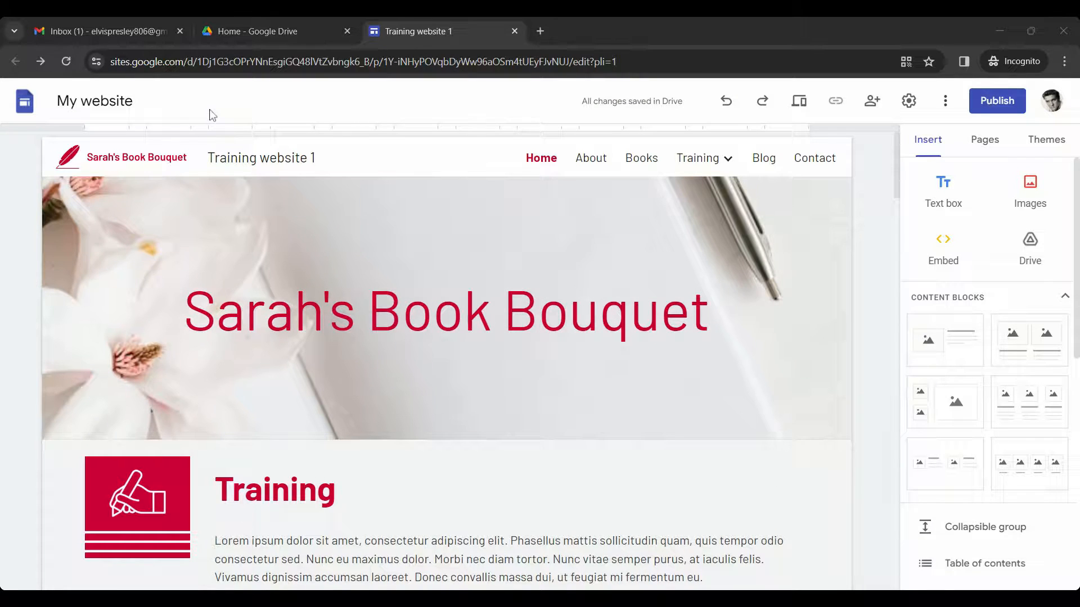
- Examine the sites.google.com part of the site's address and the custom domain and analytics settings
{"action": "double_click", "coordinate": [174, 62]}
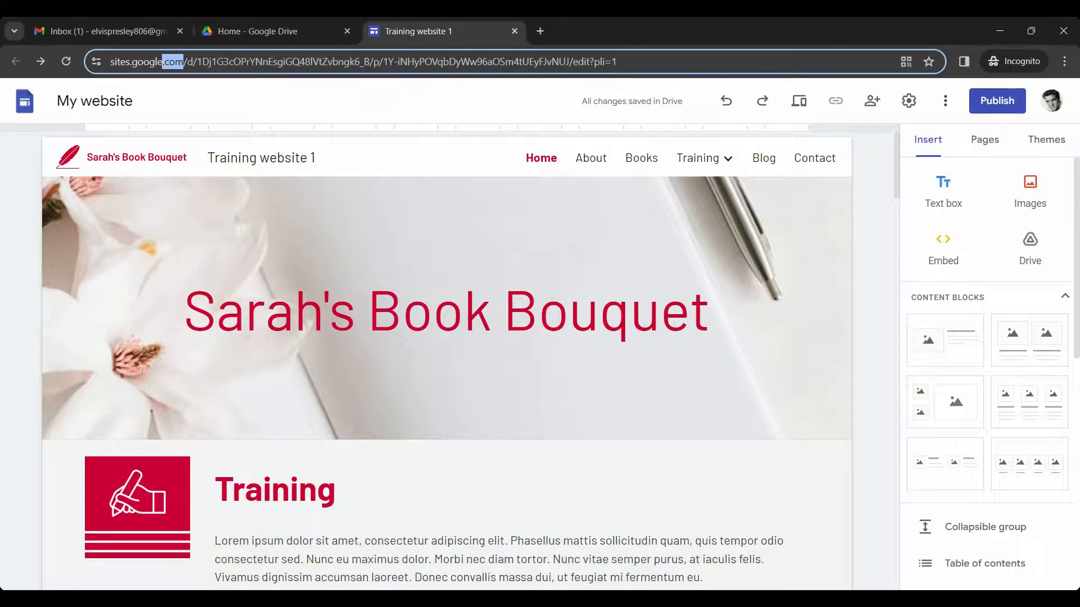
{"action": "left_click_drag", "start_coordinate": [173, 61], "coordinate": [114, 73]}
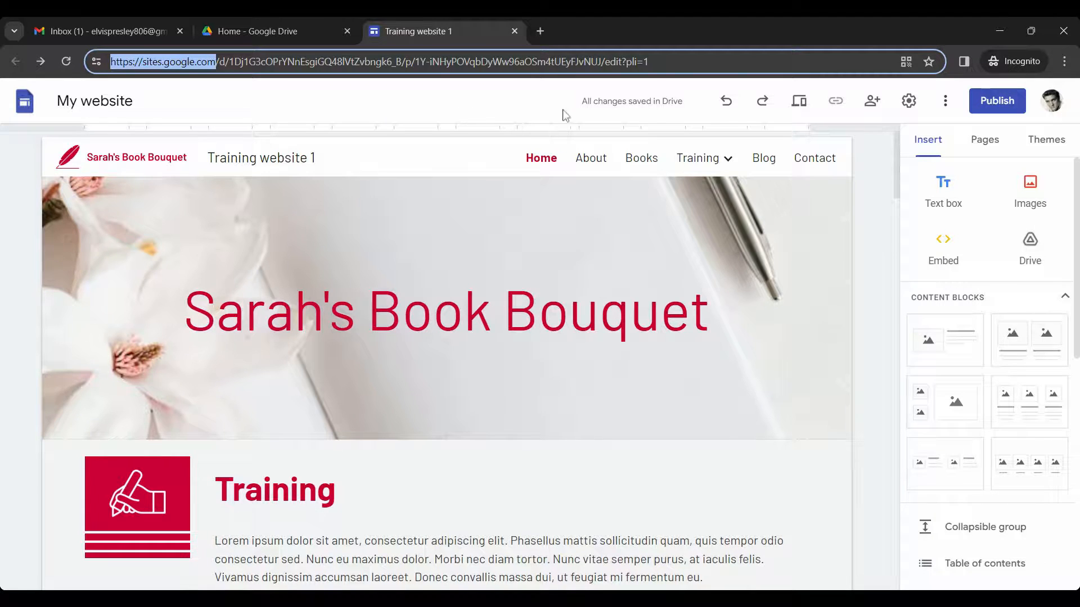
{"action": "left_click", "coordinate": [909, 101]}
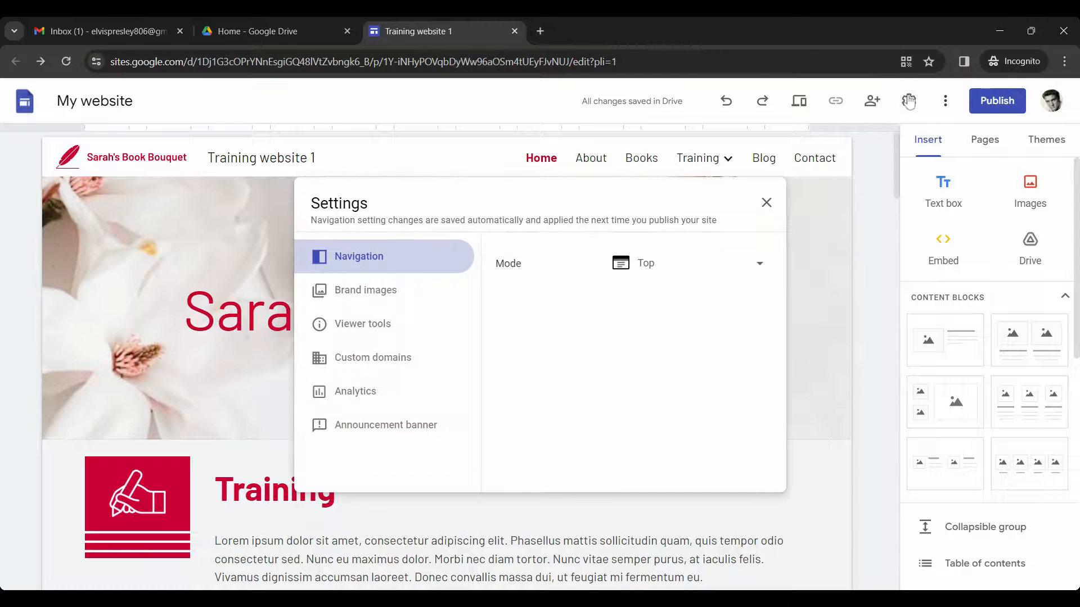
{"action": "left_click", "coordinate": [376, 370]}
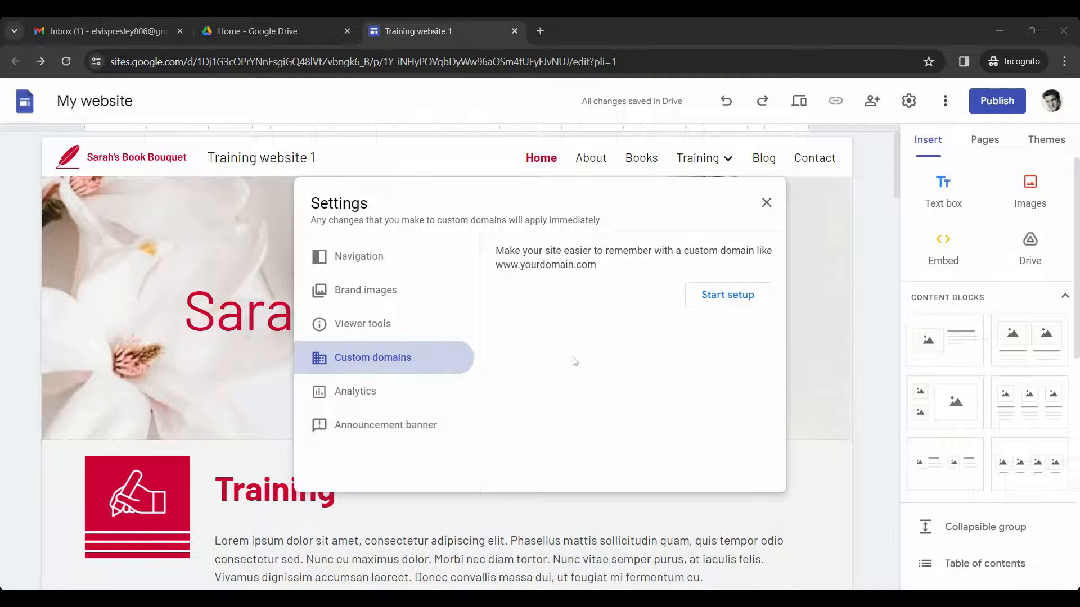
{"action": "left_click", "coordinate": [388, 401]}
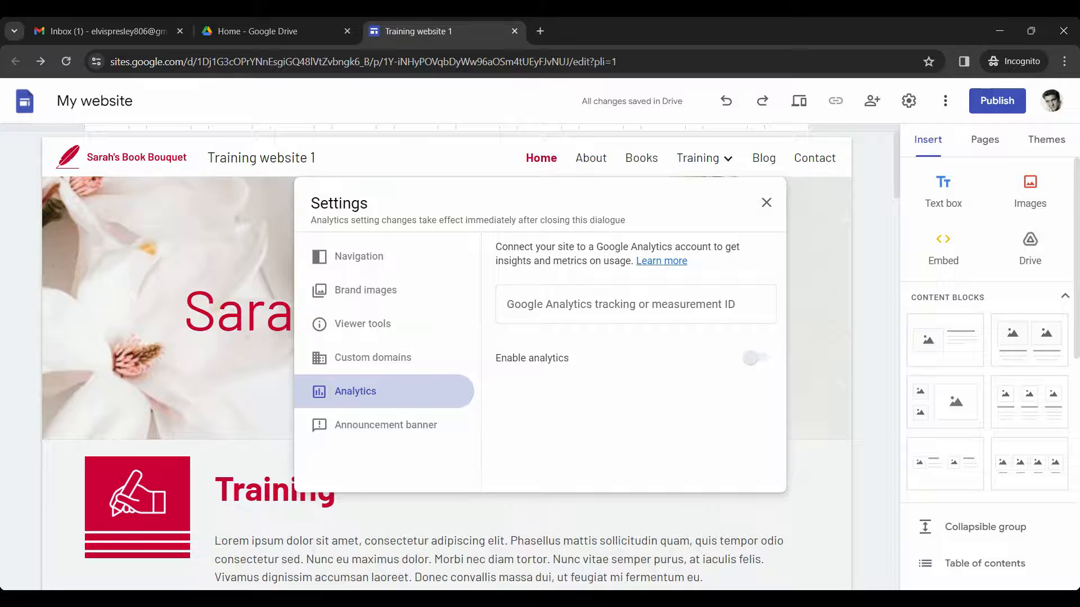
{"action": "left_click", "coordinate": [766, 202]}
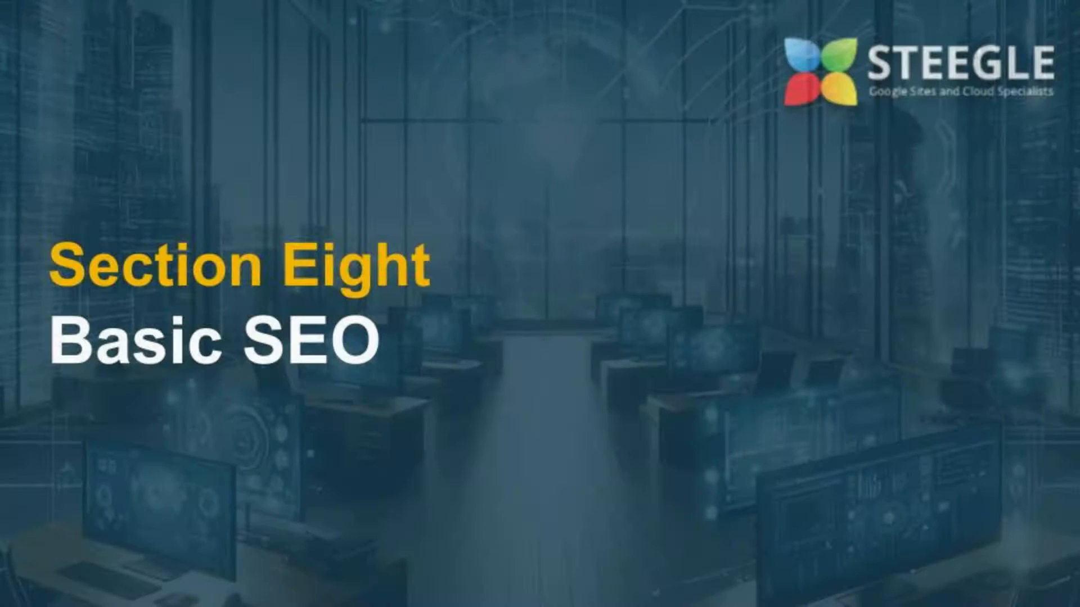
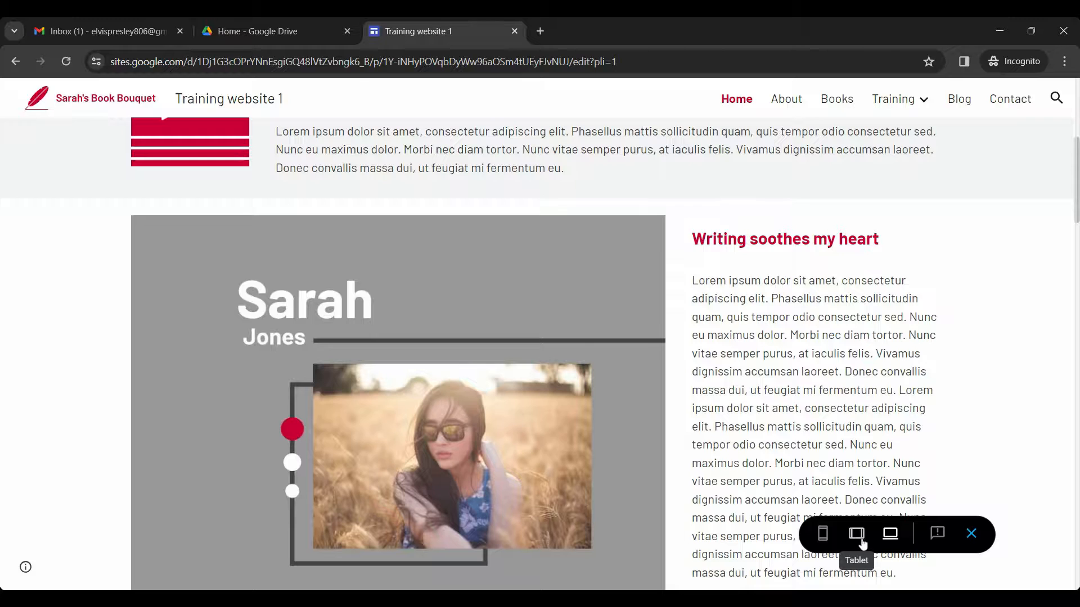
- Check the previewed site at tablet and phone sizes, and return to editing
{"action": "left_click", "coordinate": [861, 540]}
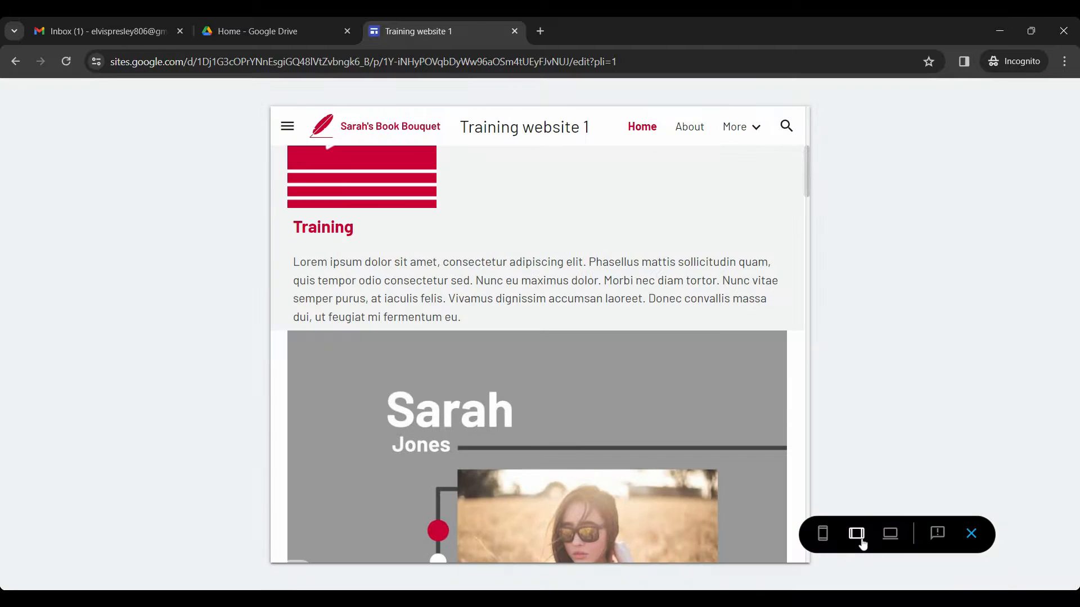
{"action": "left_click", "coordinate": [825, 541]}
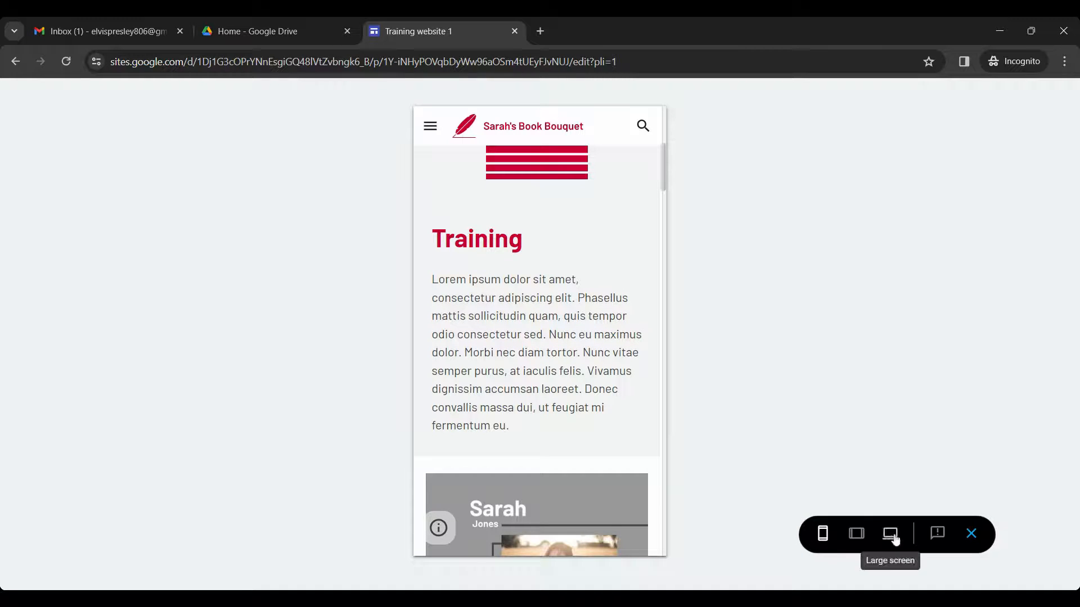
{"action": "left_click", "coordinate": [972, 533]}
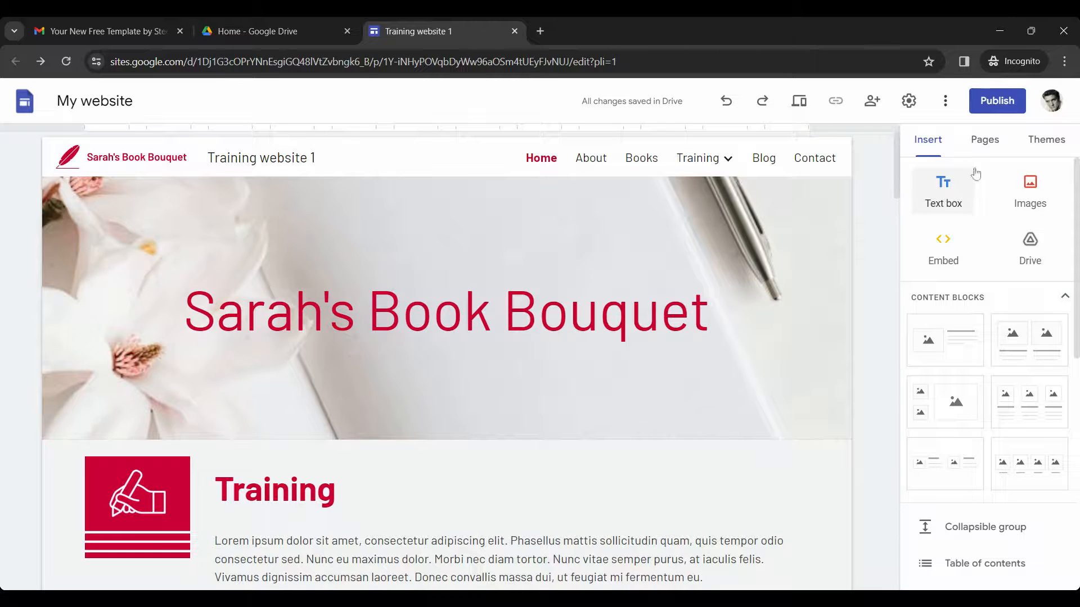
- Set the published site's access to Public and publish it to the web under the address trainingwebsite1
{"action": "left_click", "coordinate": [1002, 107]}
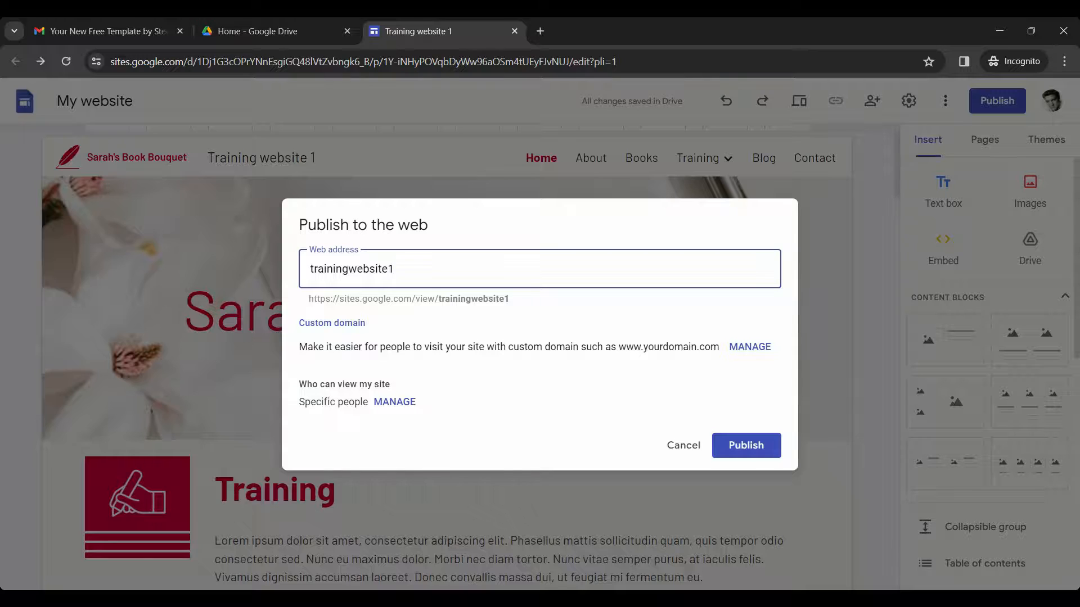
{"action": "left_click_drag", "start_coordinate": [412, 298], "coordinate": [340, 298]}
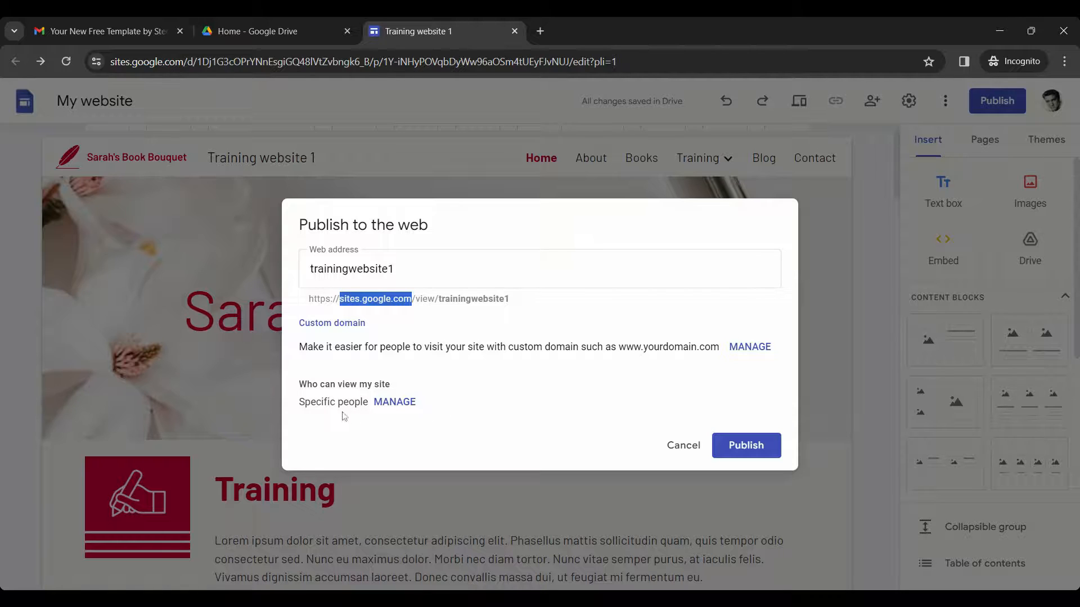
{"action": "left_click", "coordinate": [388, 409]}
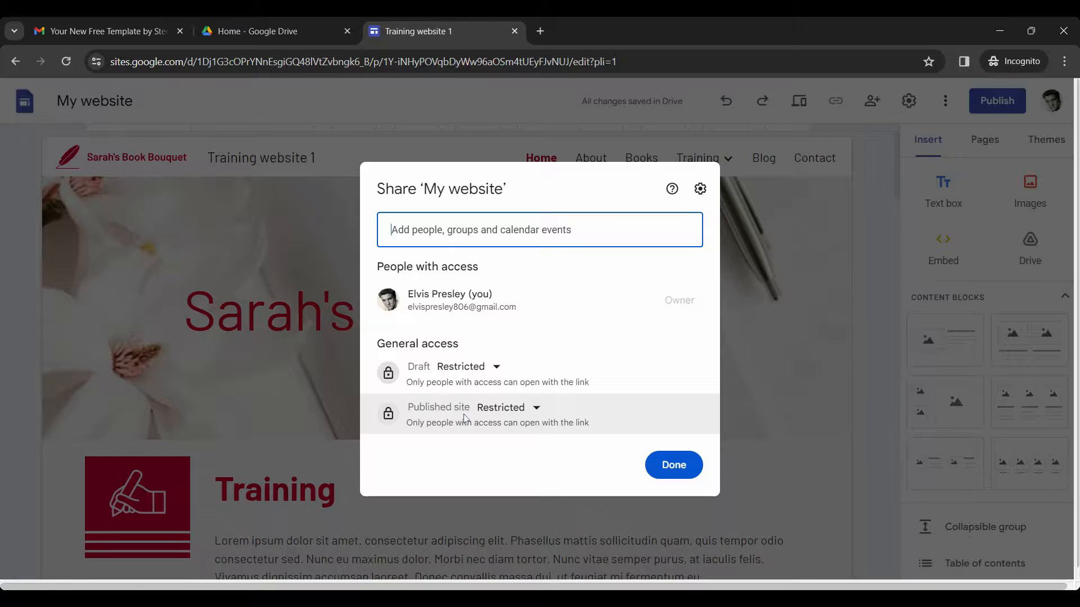
{"action": "left_click", "coordinate": [498, 409]}
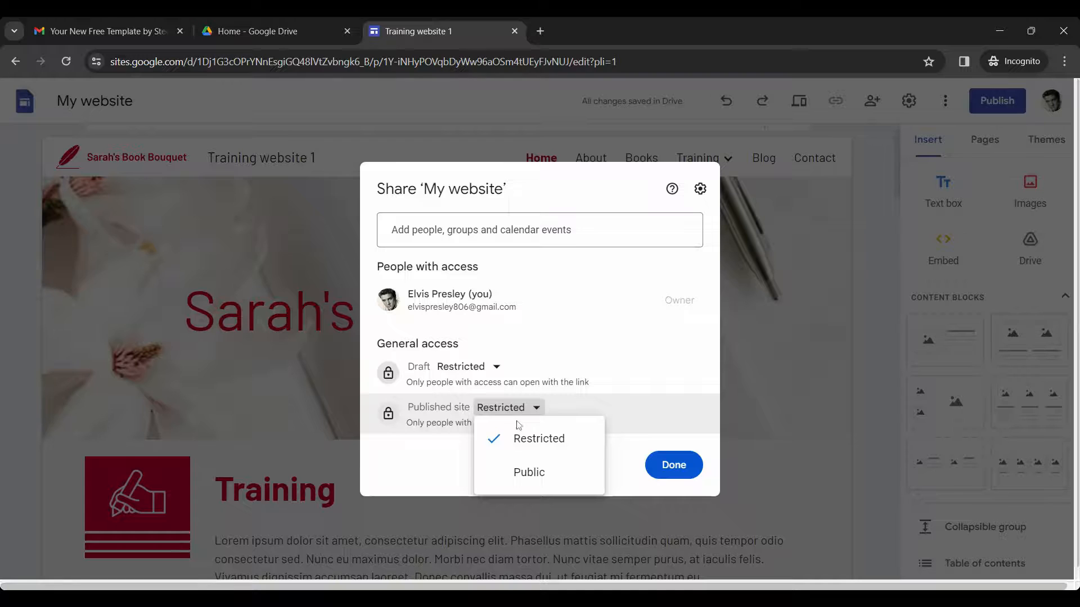
{"action": "left_click", "coordinate": [531, 474]}
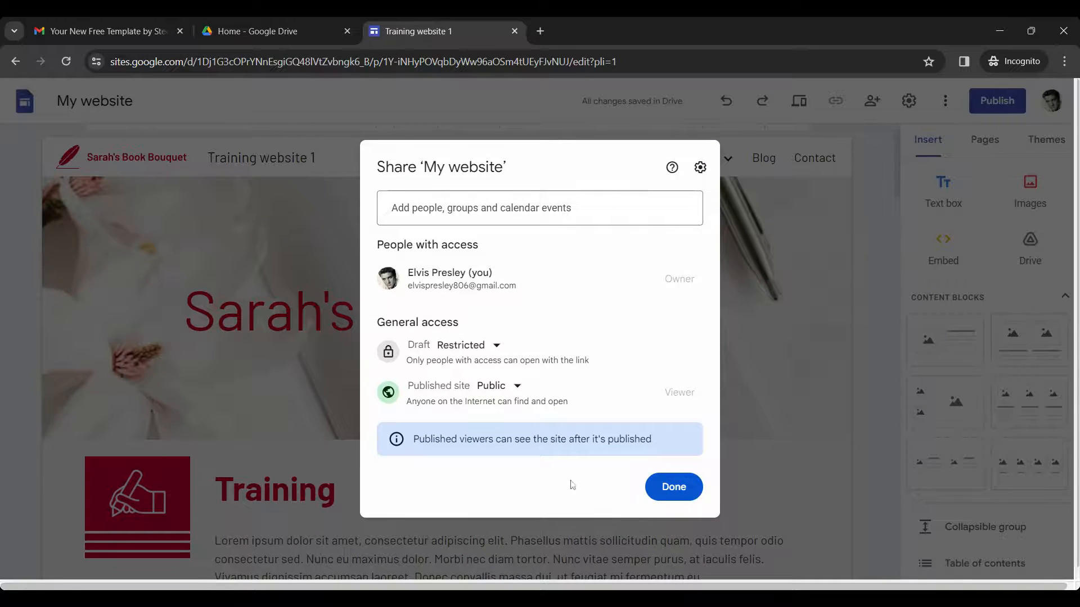
{"action": "left_click", "coordinate": [683, 497]}
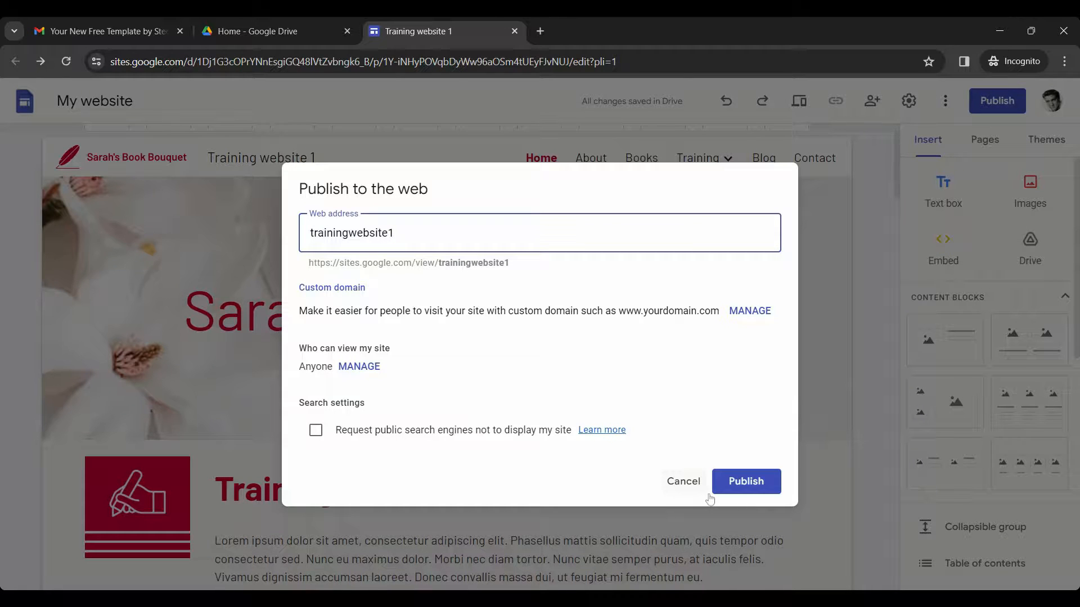
{"action": "left_click", "coordinate": [759, 487]}
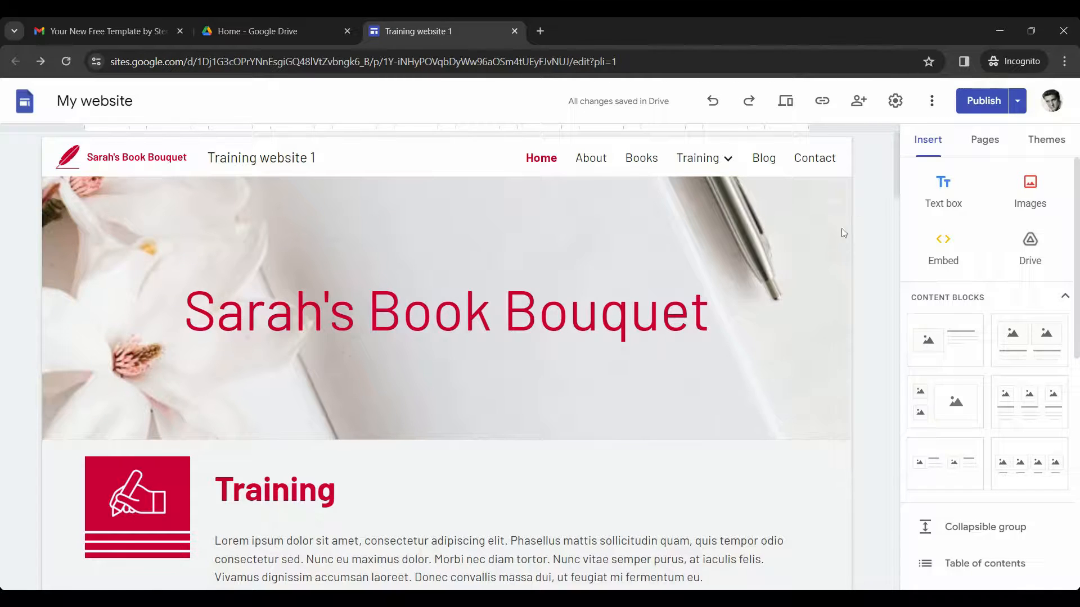
- Replace the home page's header title with "My website", review the change against the live version and publish it
{"action": "left_click", "coordinate": [710, 308]}
{"action": "left_click", "coordinate": [660, 309]}
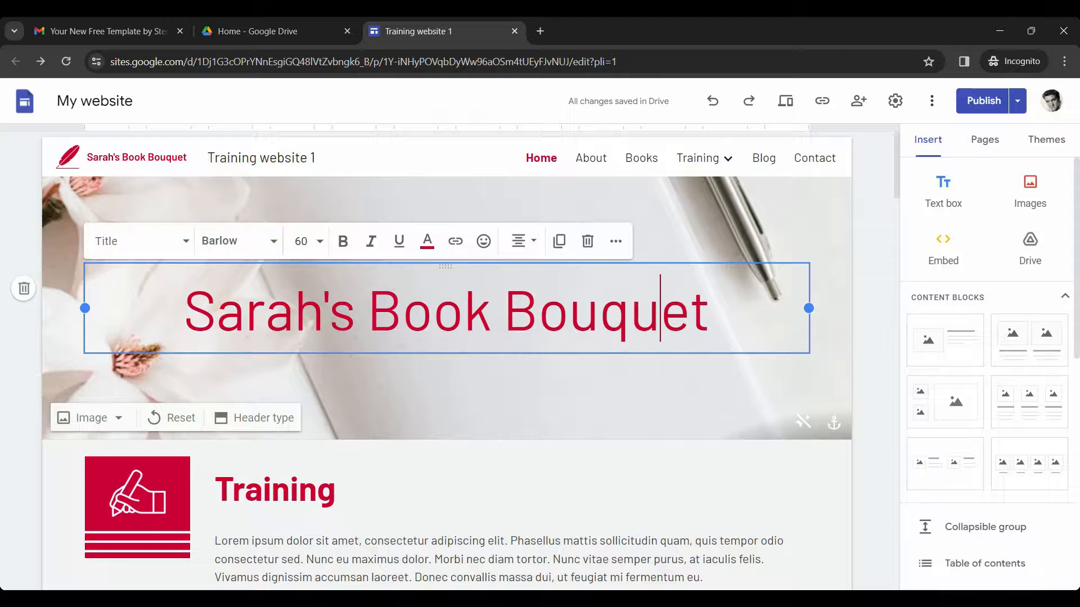
{"action": "key", "text": "ctrl+a"}
{"action": "type", "text": "My website"}
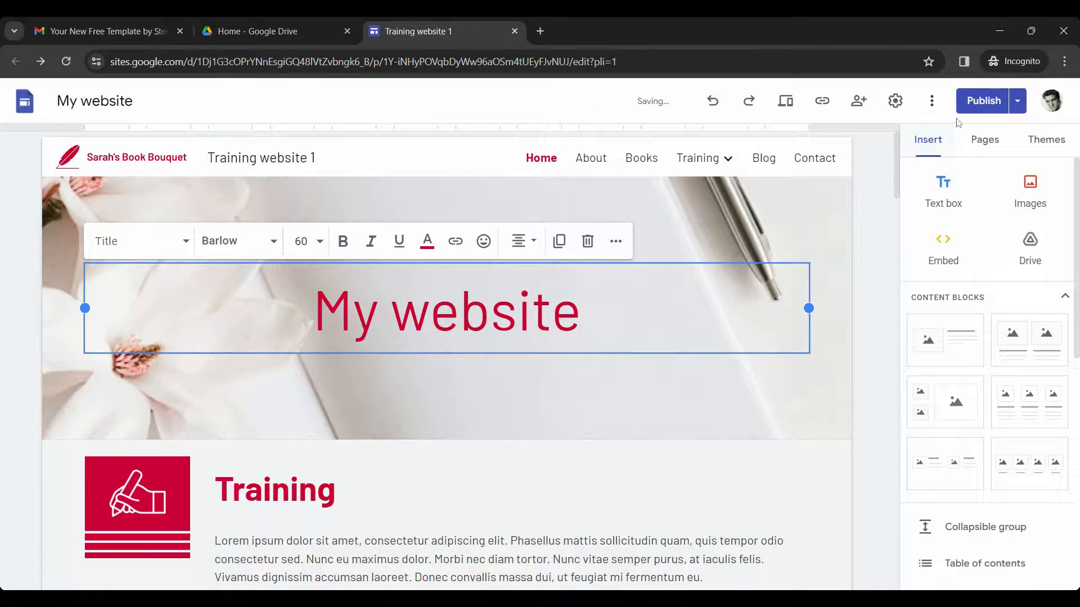
{"action": "left_click", "coordinate": [965, 104]}
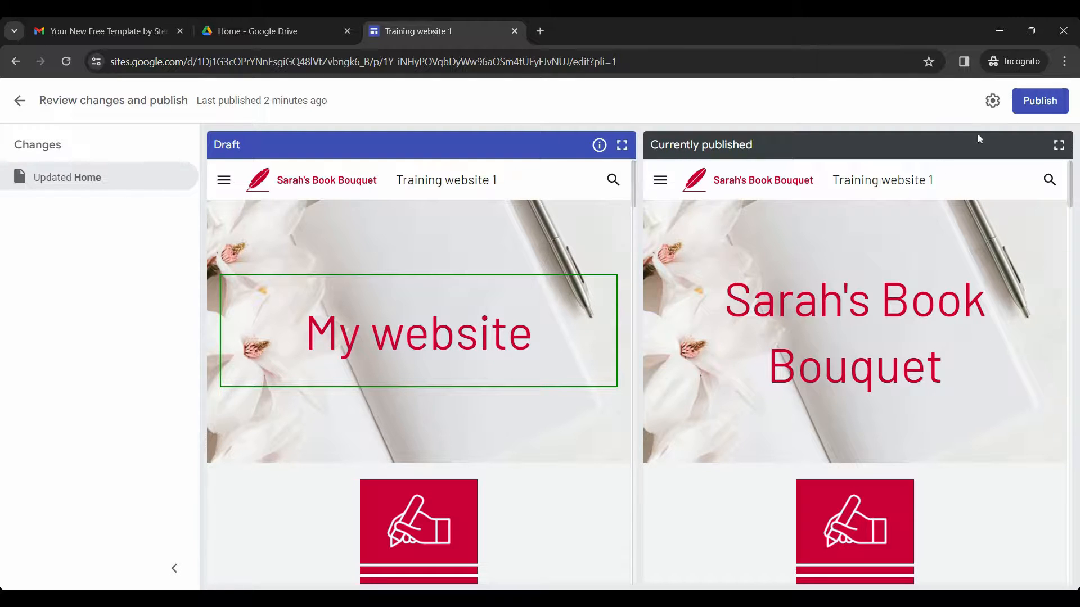
{"action": "left_click", "coordinate": [1016, 102]}
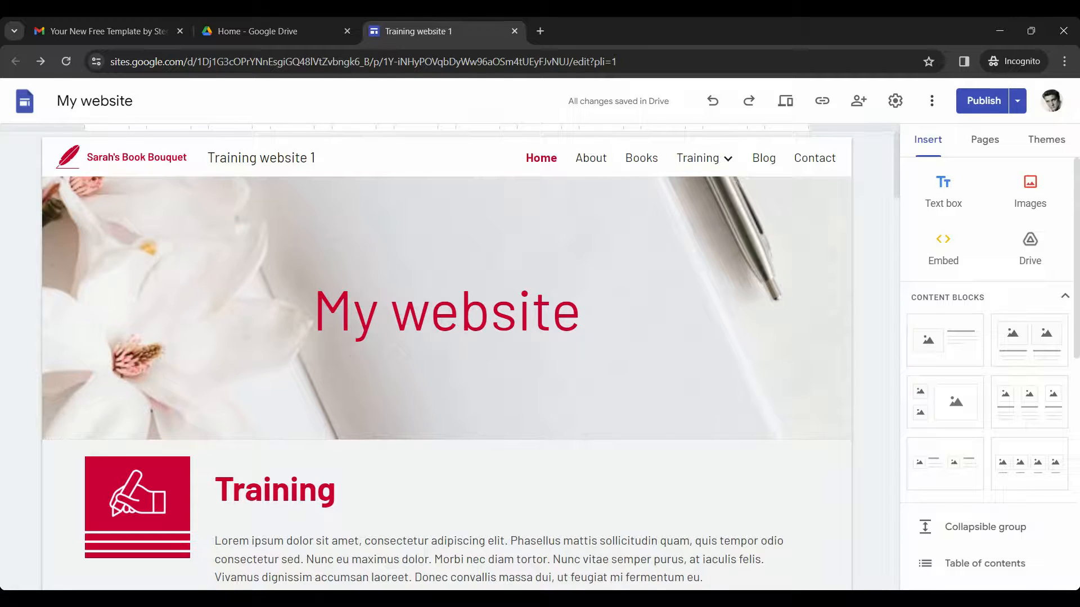
- Unpublish the site so it is no longer live on the web
{"action": "left_click", "coordinate": [1019, 103]}
{"action": "left_click", "coordinate": [907, 205]}
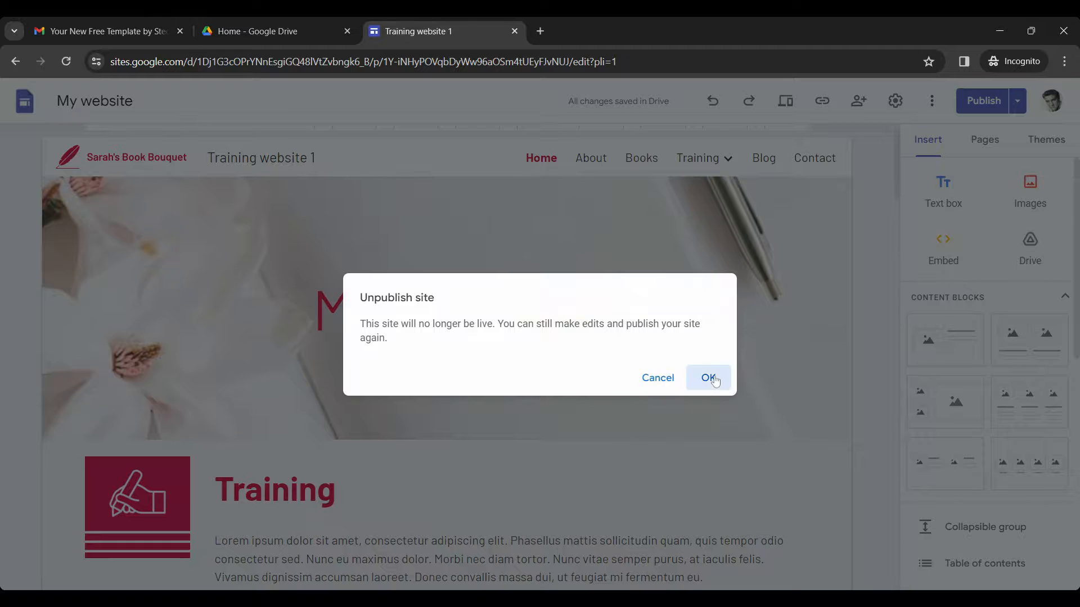
{"action": "left_click", "coordinate": [709, 378]}
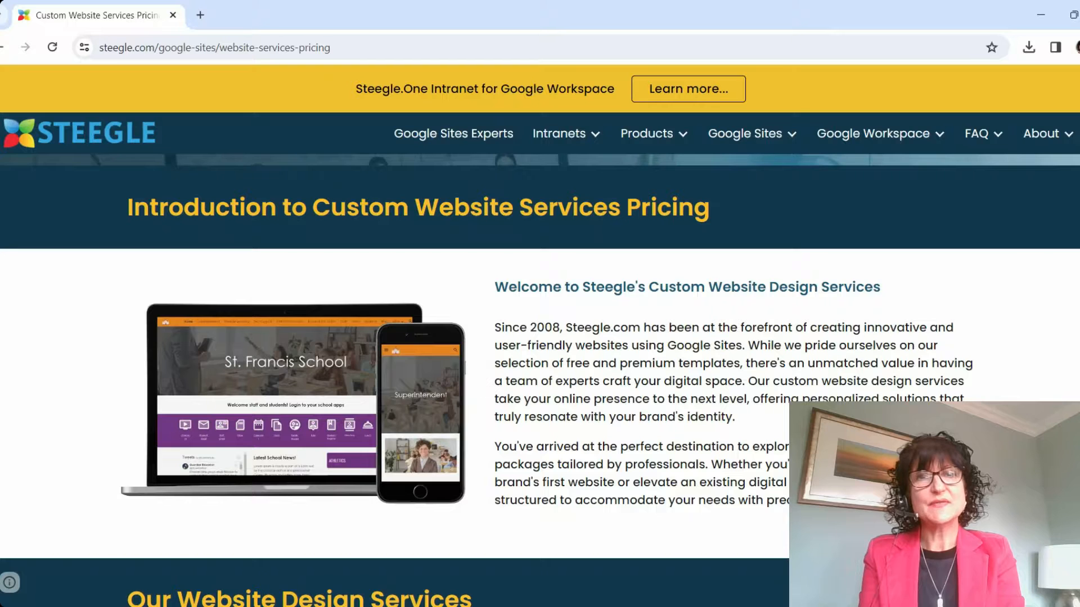
- Examine the website design service packages and their prices on Steegle's custom website services pricing page
{"action": "scroll", "coordinate": [540, 380], "scroll_direction": "down", "scroll_amount": 6}
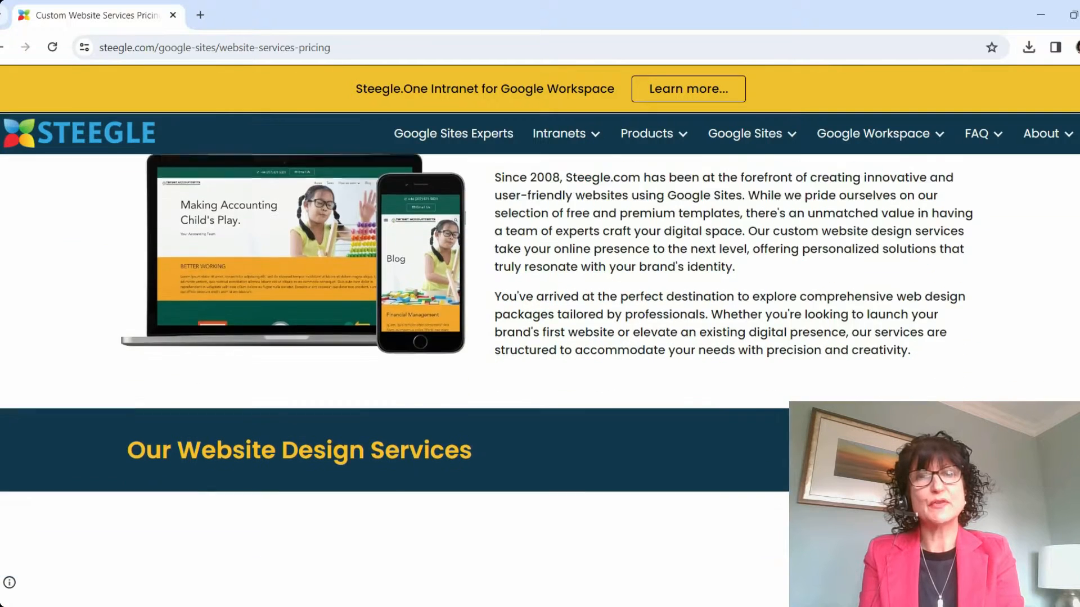
{"action": "scroll", "coordinate": [539, 380], "scroll_direction": "down", "scroll_amount": 1}
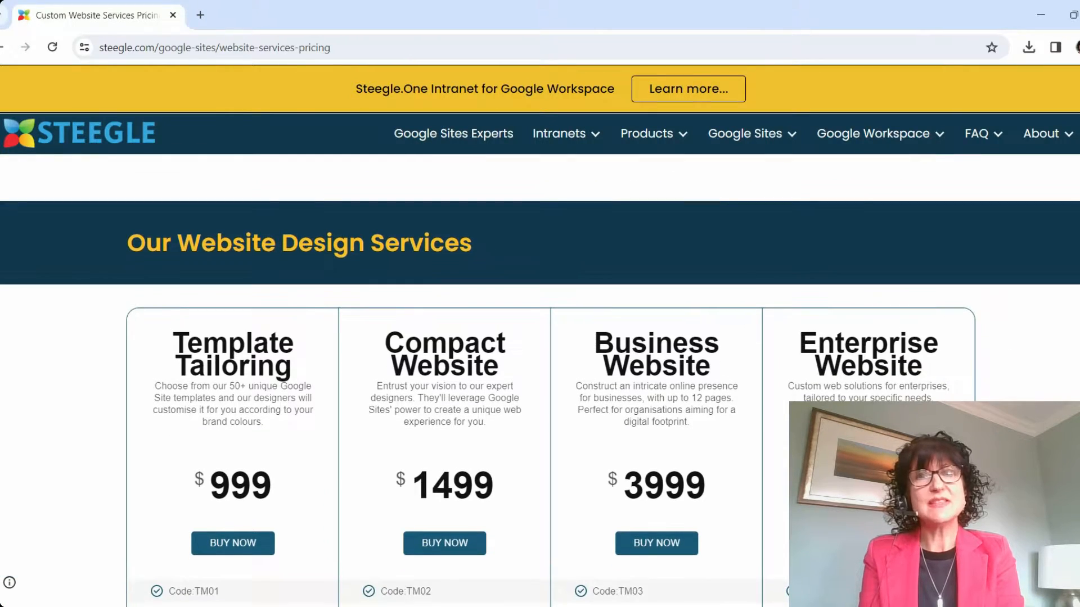
{"action": "scroll", "coordinate": [540, 380], "scroll_direction": "down", "scroll_amount": 1}
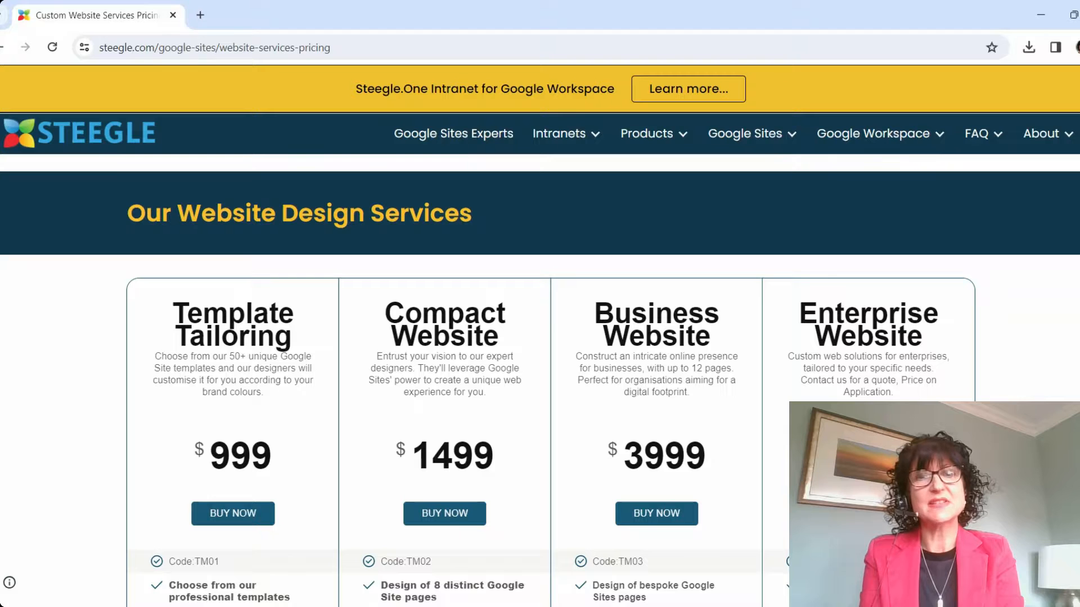
{"action": "scroll", "coordinate": [540, 380], "scroll_direction": "down", "scroll_amount": 1}
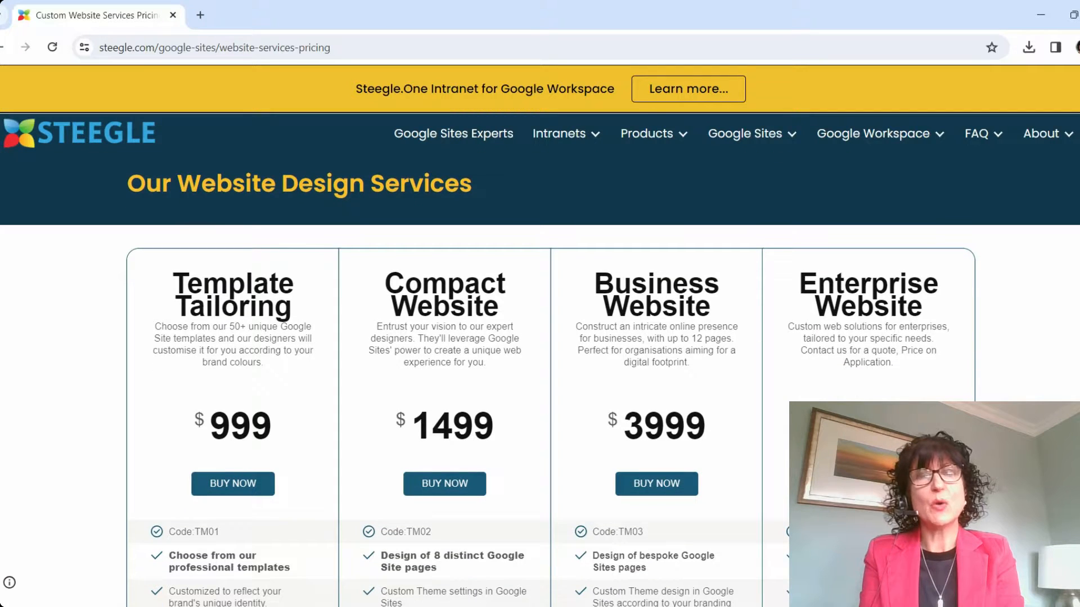